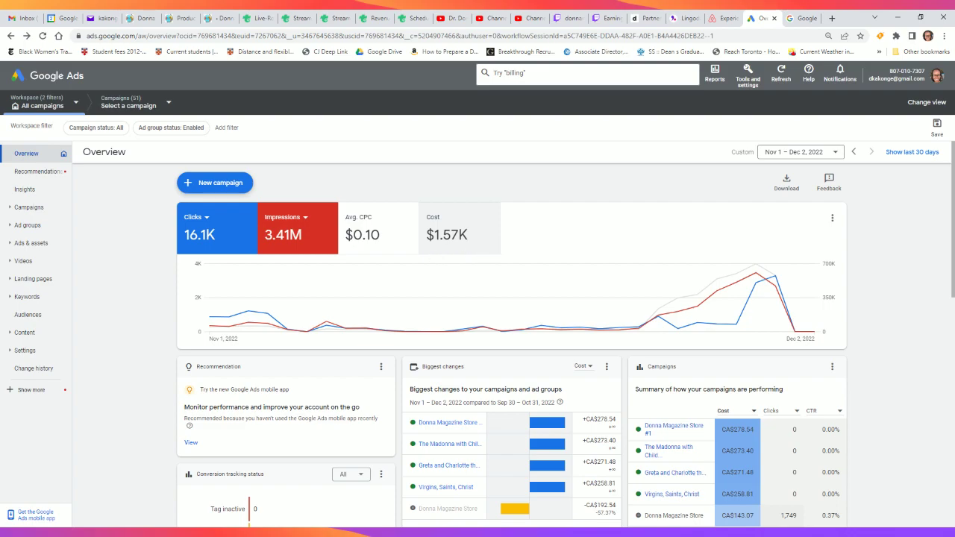
# Step: Examine the account overview, including campaign costs, billing, video ads, device performance and the cost and CPC breakdown by network
pyautogui.scroll(-2, 525, 276)
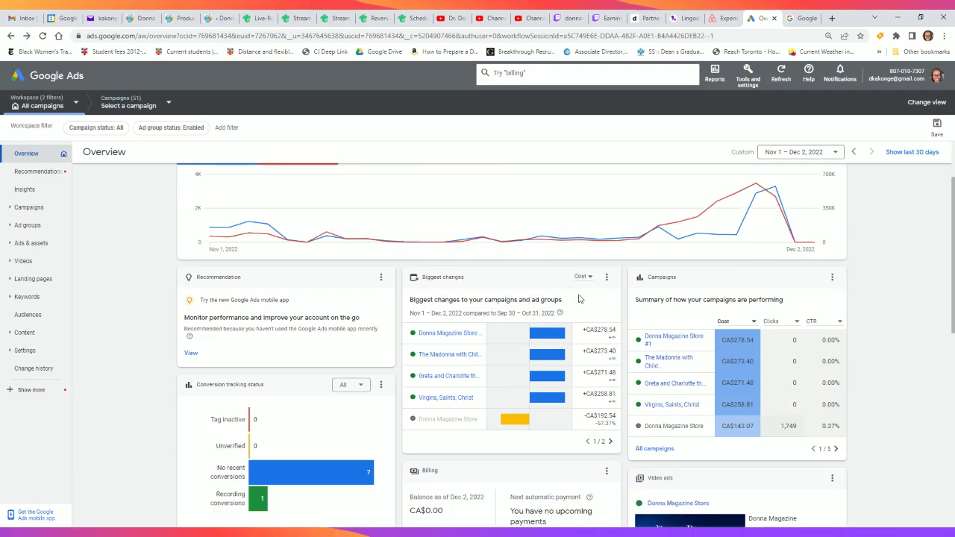
pyautogui.scroll(-2, 656, 343)
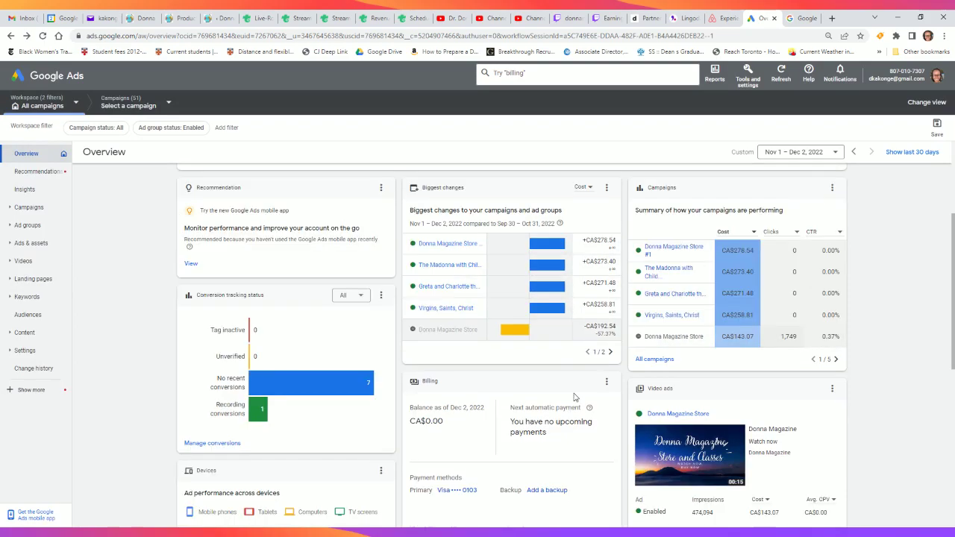
pyautogui.scroll(-2, 575, 396)
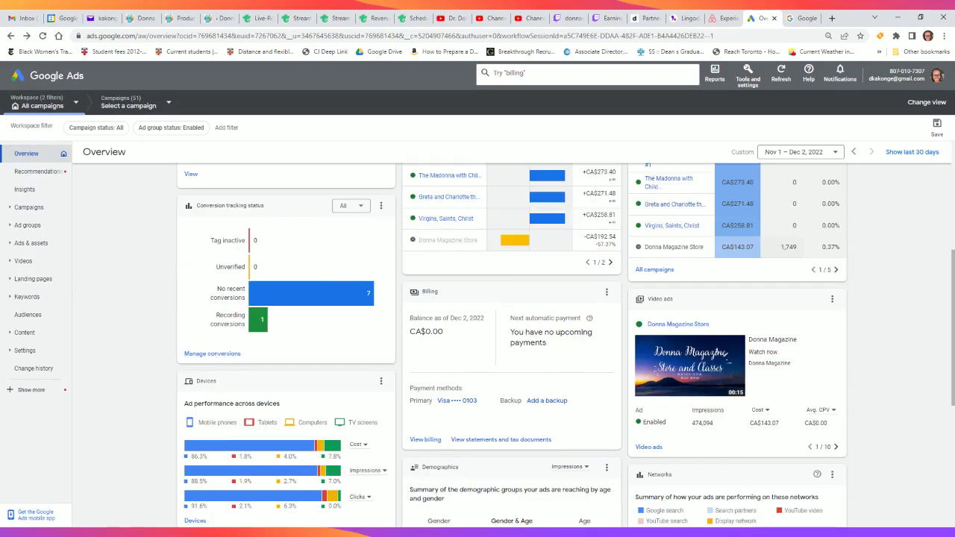
pyautogui.scroll(-2, 544, 364)
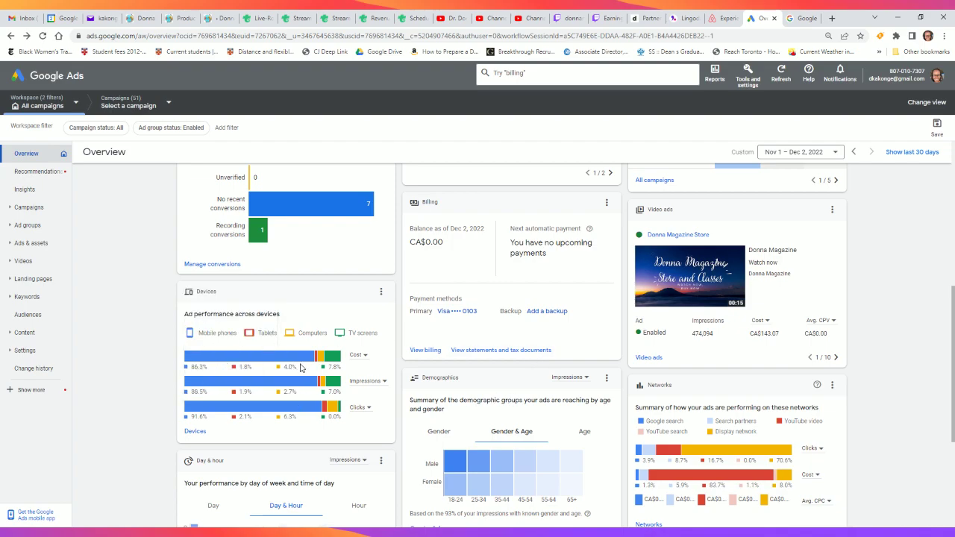
pyautogui.moveTo(321, 388)
pyautogui.moveTo(739, 507)
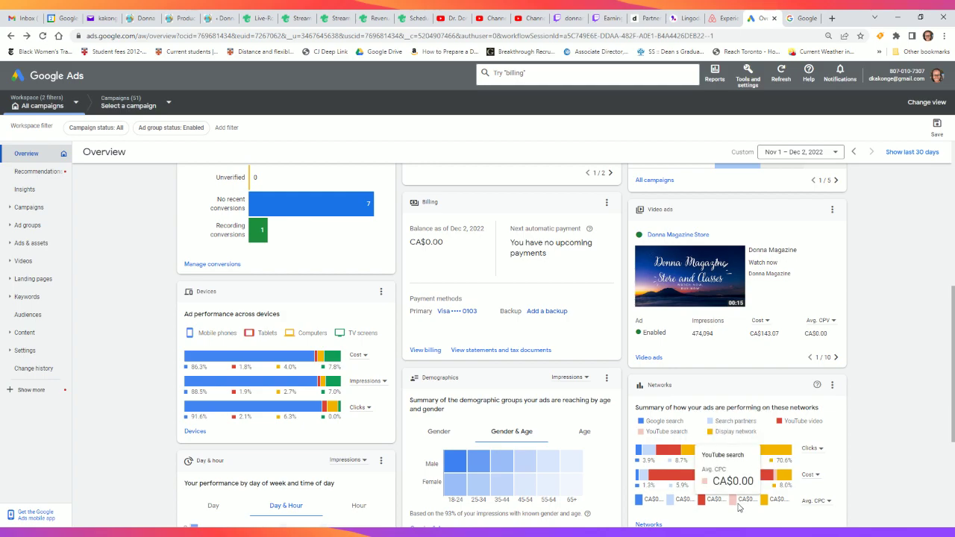
pyautogui.moveTo(775, 481)
pyautogui.moveTo(731, 481)
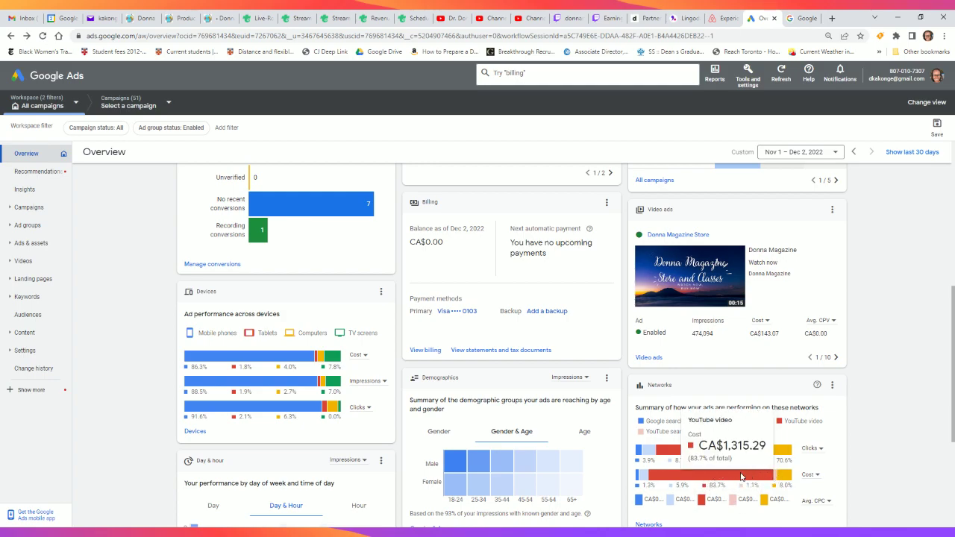
pyautogui.scroll(3, 533, 406)
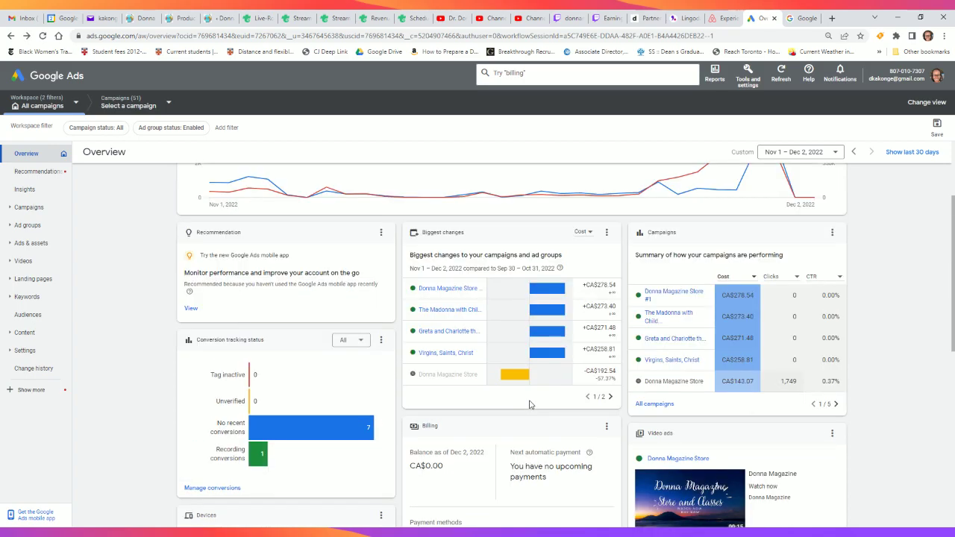
pyautogui.scroll(2, 530, 404)
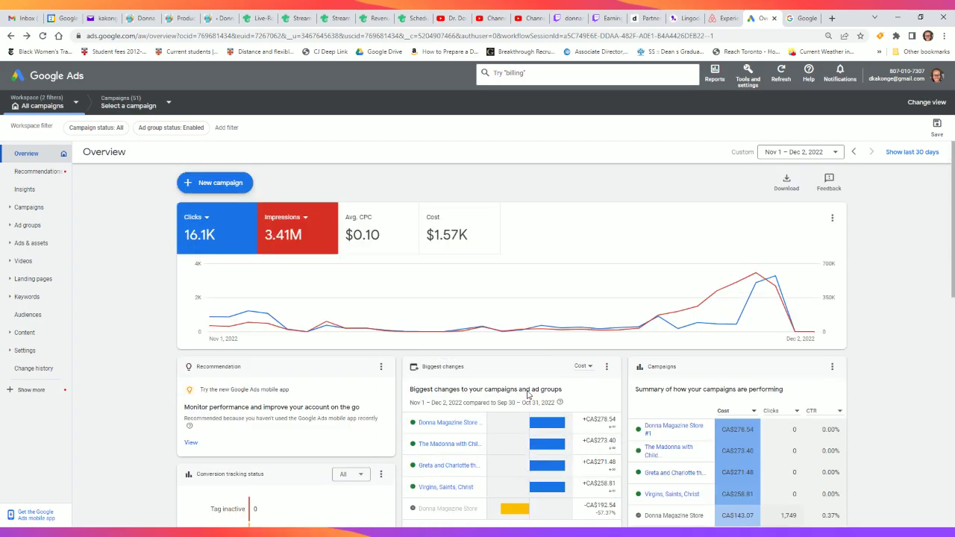
# Step: Start a new campaign without a goal's guidance, choose the Smart campaign type and continue to its setup
pyautogui.click(237, 188)
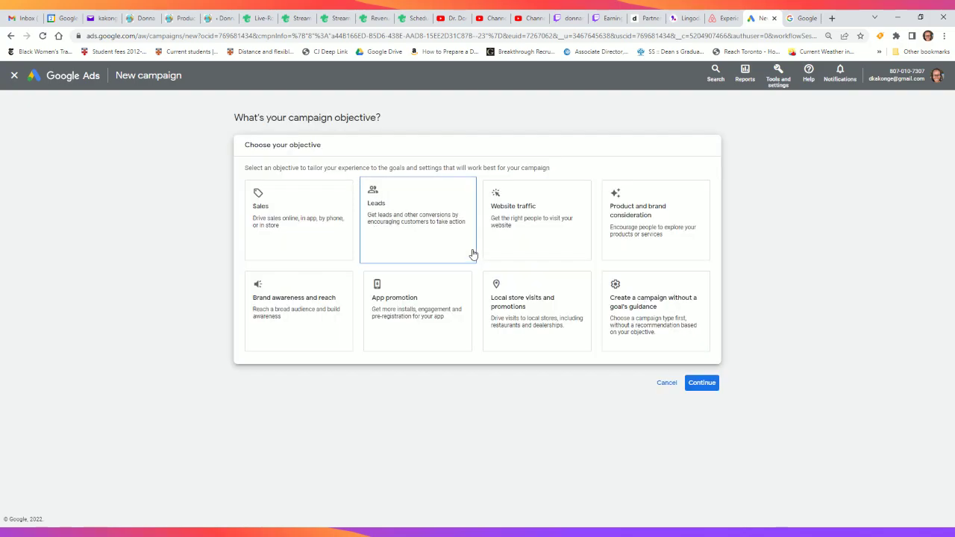
pyautogui.click(657, 329)
pyautogui.scroll(-2, 649, 331)
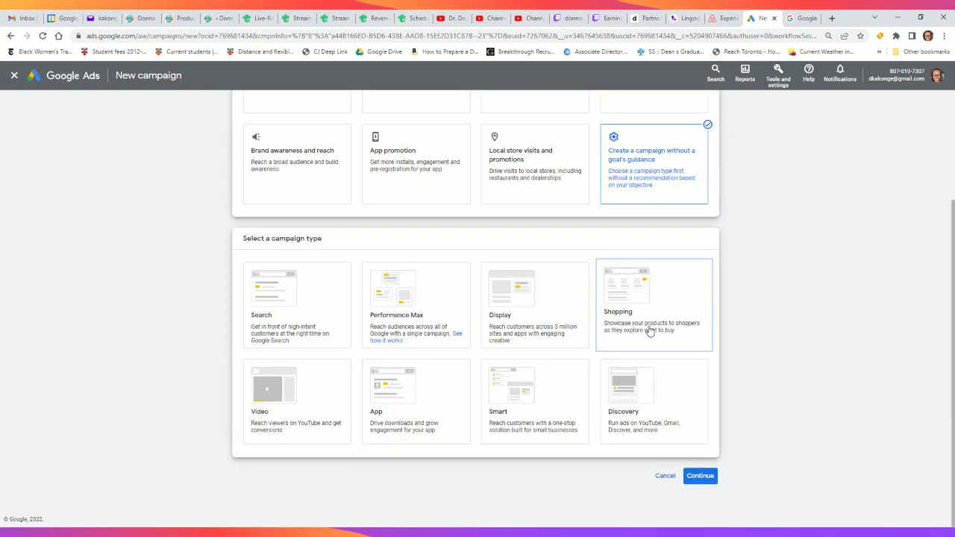
pyautogui.click(529, 423)
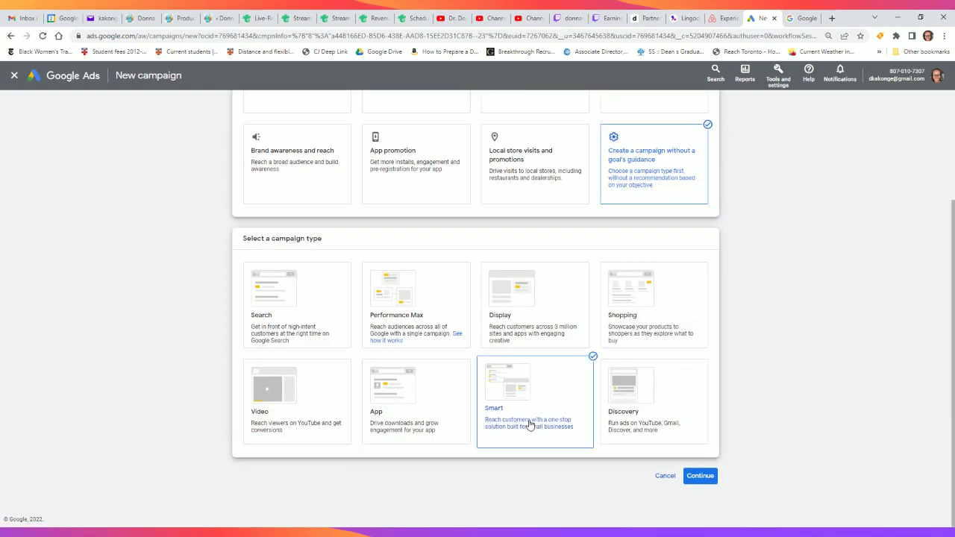
pyautogui.click(700, 477)
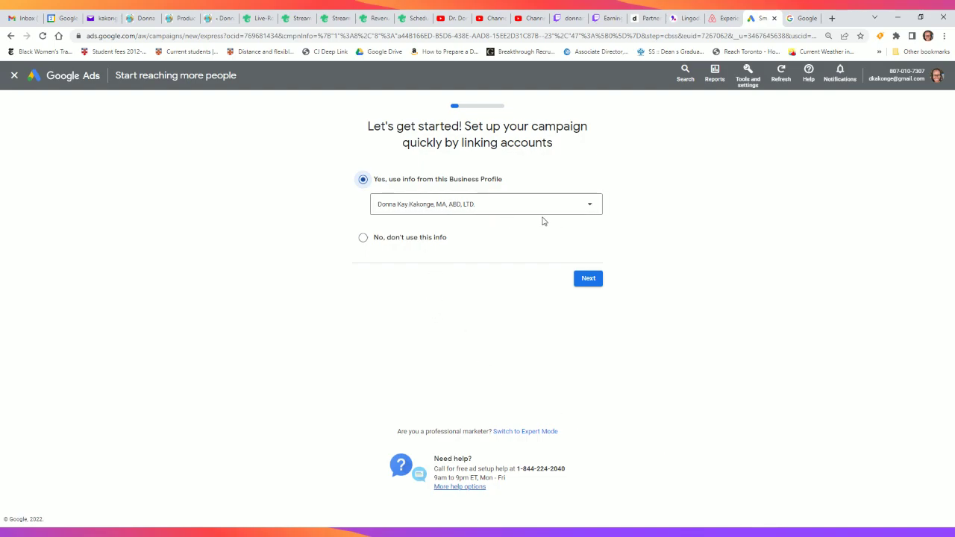
# Step: Switch to the Google search page, search for "Google Ads" and open the linked Wikipedia article
pyautogui.click(807, 24)
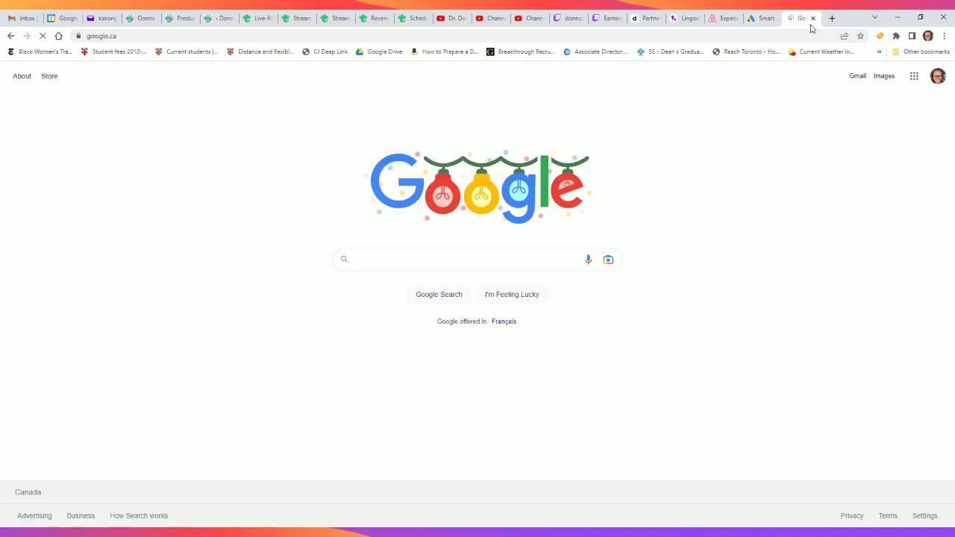
pyautogui.click(408, 258)
pyautogui.write('Google Ads')
pyautogui.press('Return')
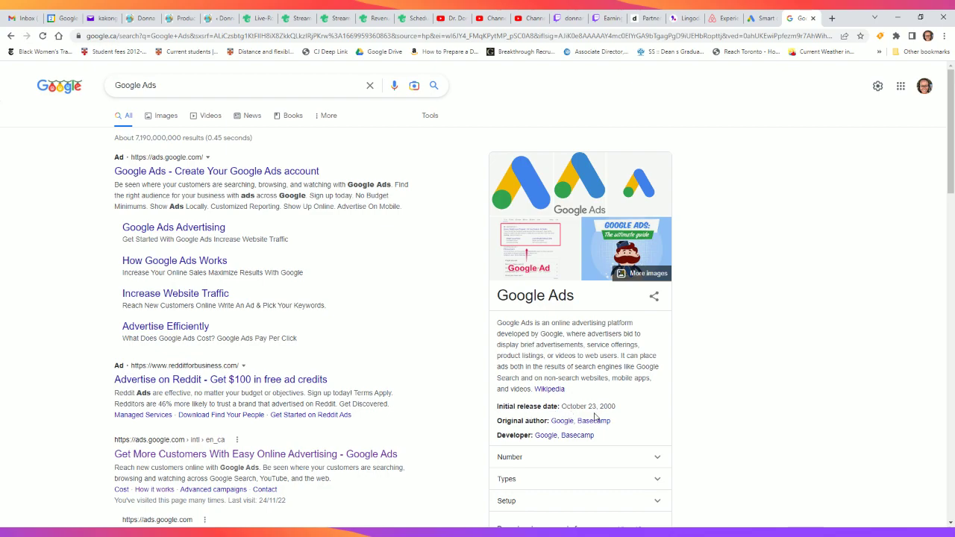
pyautogui.click(551, 392)
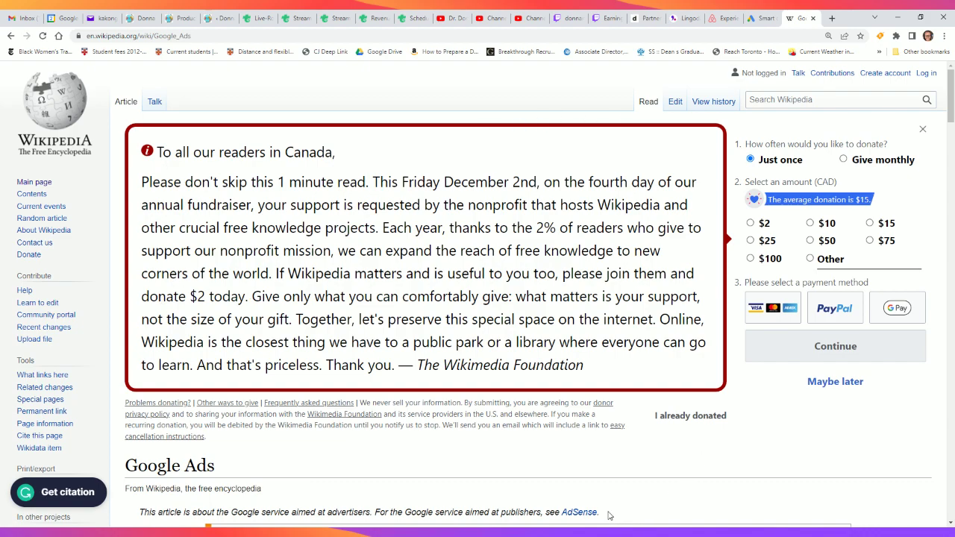
# Step: Read the introduction of the Wikipedia article on Google Ads, covering ad placement and the pay-per-click pricing model
pyautogui.scroll(-3, 452, 487)
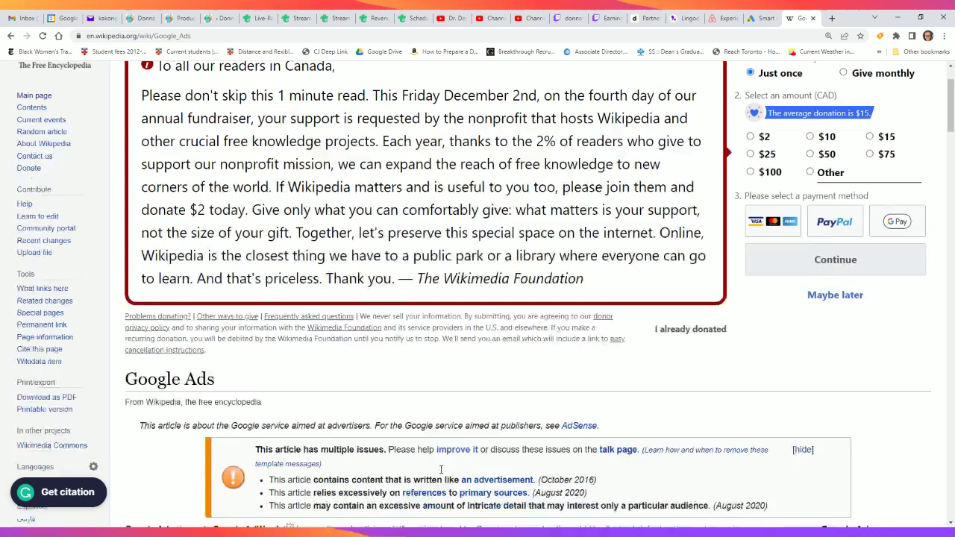
pyautogui.scroll(-2, 436, 462)
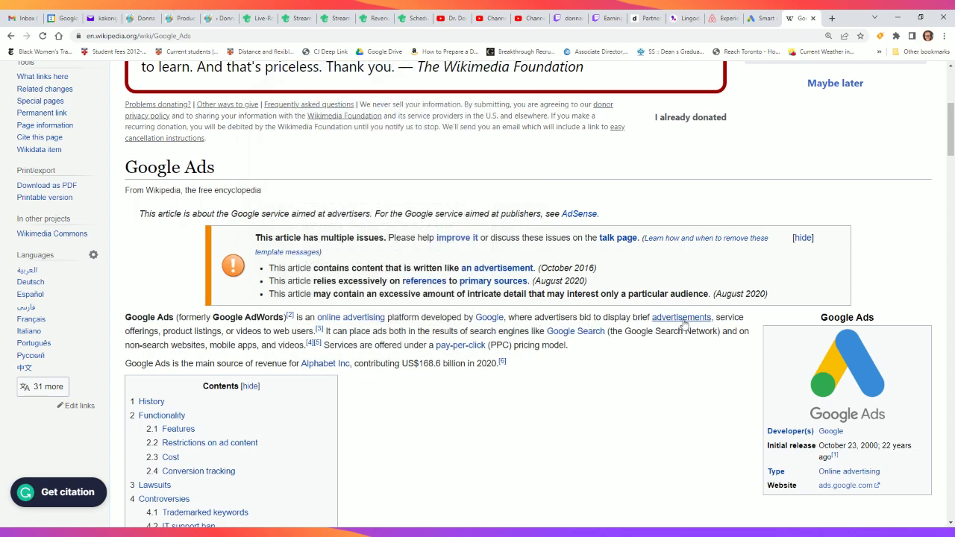
pyautogui.moveTo(682, 322)
pyautogui.moveTo(580, 336)
pyautogui.moveTo(463, 352)
pyautogui.moveTo(325, 369)
# Step: Read the article's History section, from the AdWords launch to the rebranding as Google Ads
pyautogui.scroll(-3, 466, 386)
pyautogui.scroll(-2, 419, 389)
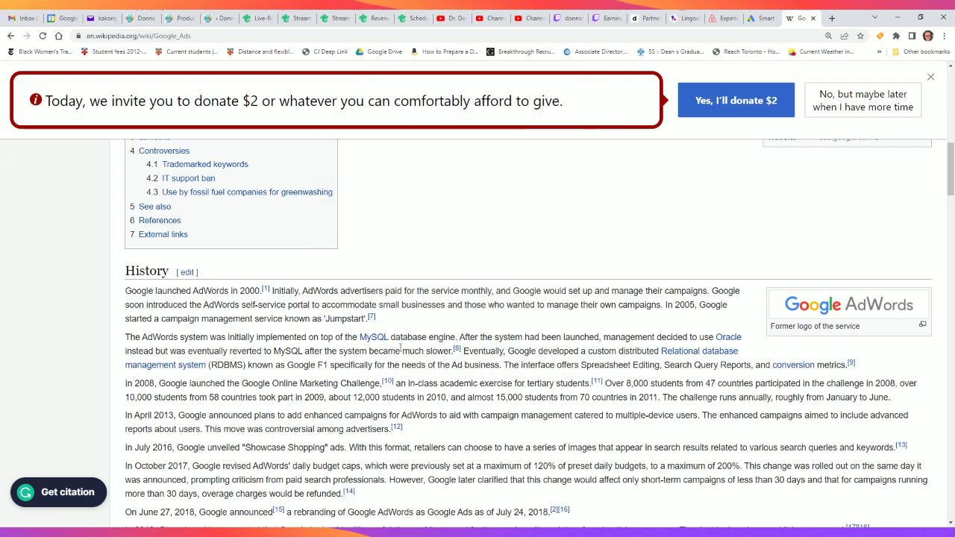
pyautogui.moveTo(373, 337)
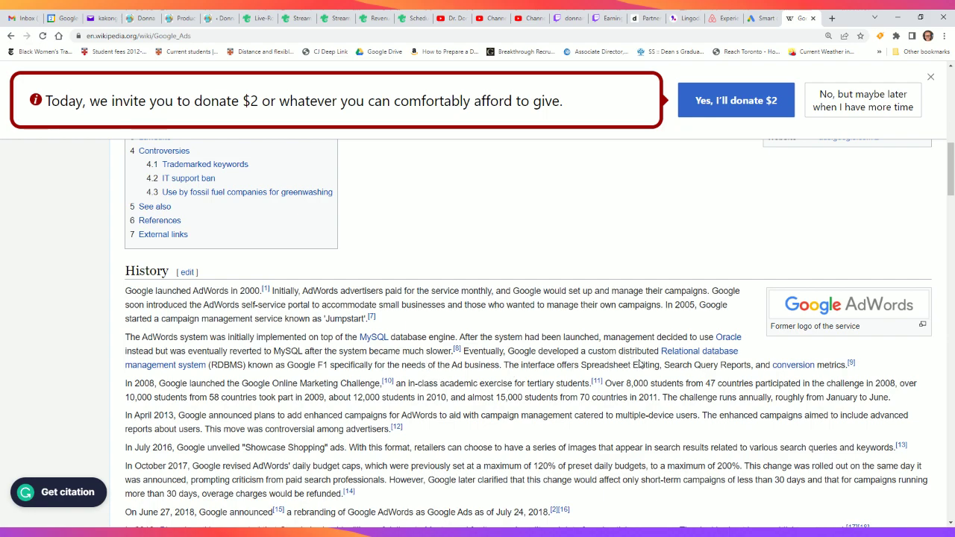
pyautogui.moveTo(684, 359)
pyautogui.moveTo(792, 367)
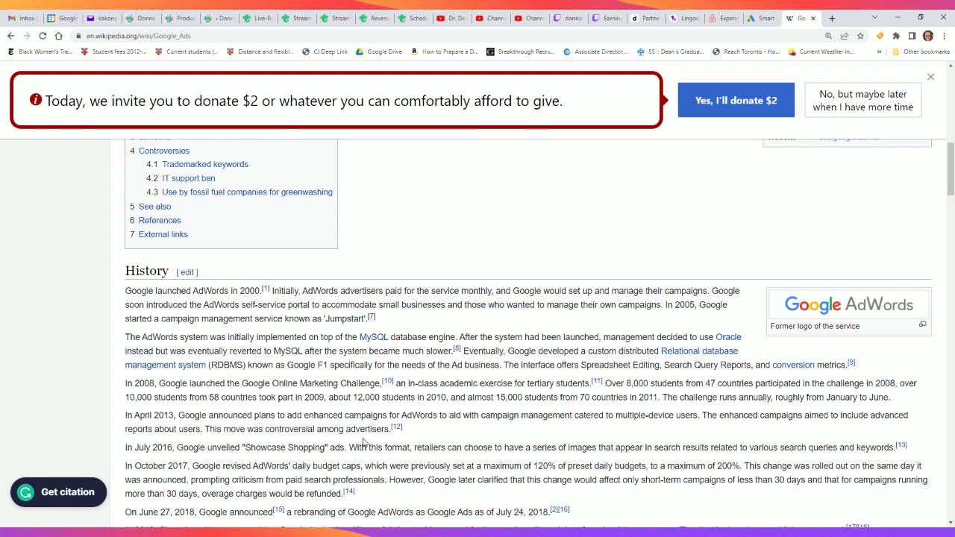
pyautogui.scroll(-1, 316, 444)
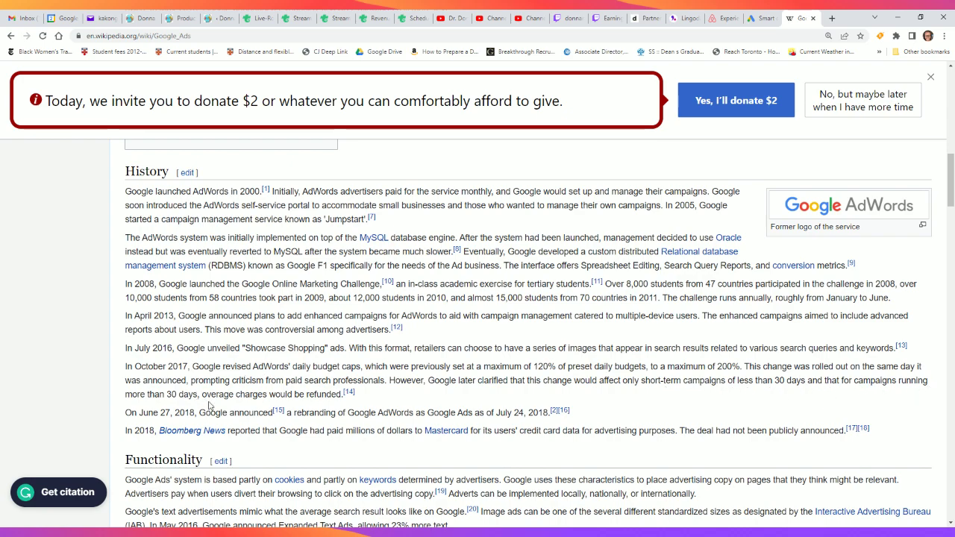
pyautogui.moveTo(280, 410)
# Step: Read the Functionality section and look through the Features list of the article
pyautogui.scroll(-3, 470, 407)
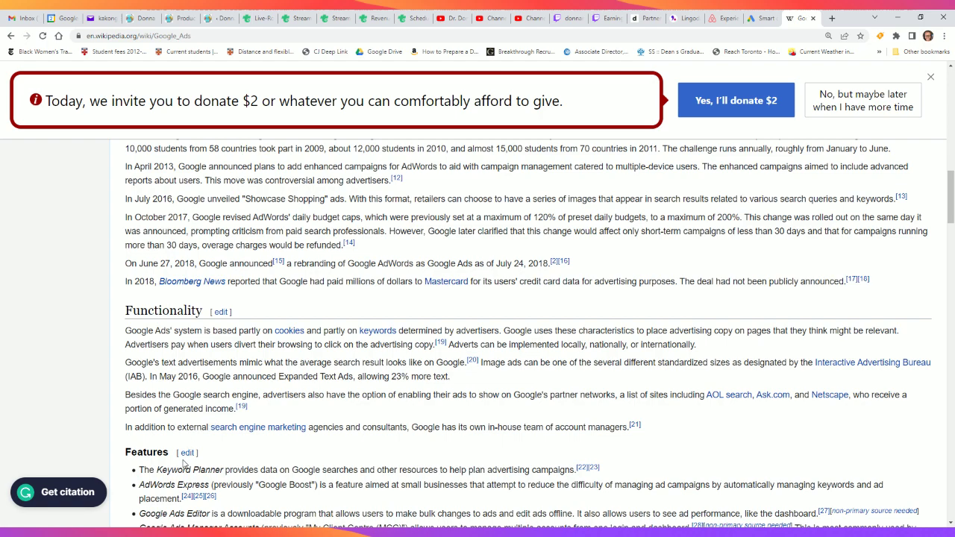
pyautogui.scroll(-1, 183, 458)
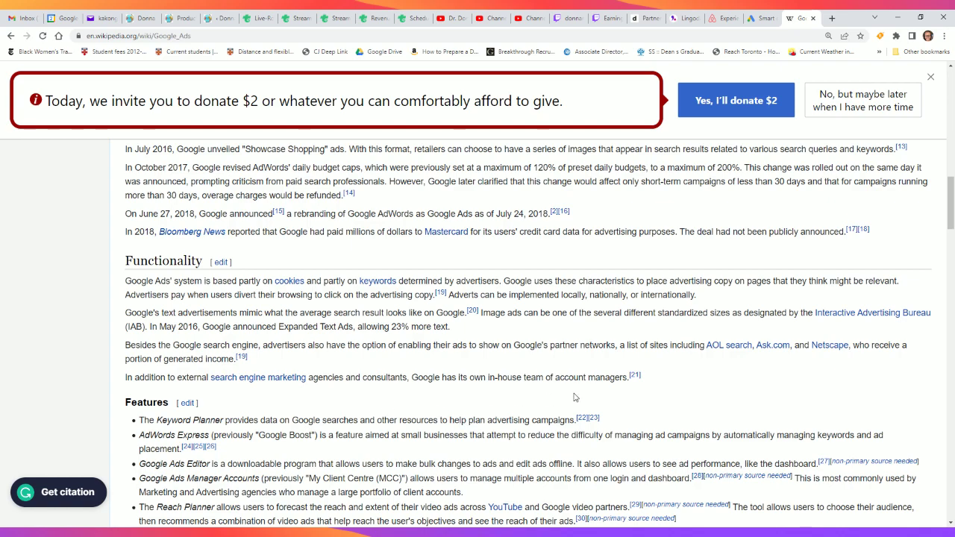
pyautogui.scroll(-1, 340, 489)
pyautogui.scroll(-1, 335, 483)
pyautogui.scroll(-1, 295, 452)
pyautogui.scroll(-5, 261, 468)
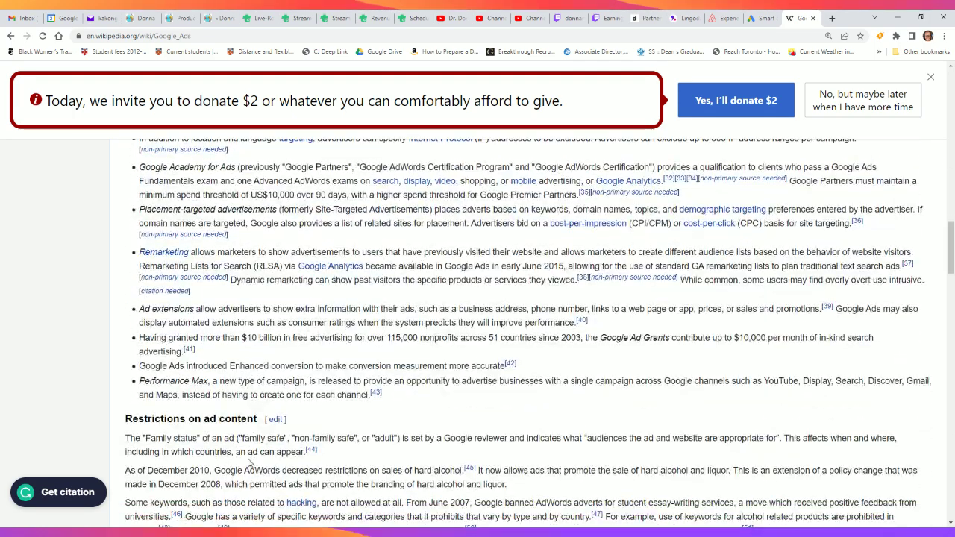
# Step: Read the article's subsections on restrictions on ad content, cost and conversion tracking
pyautogui.scroll(-1, 249, 463)
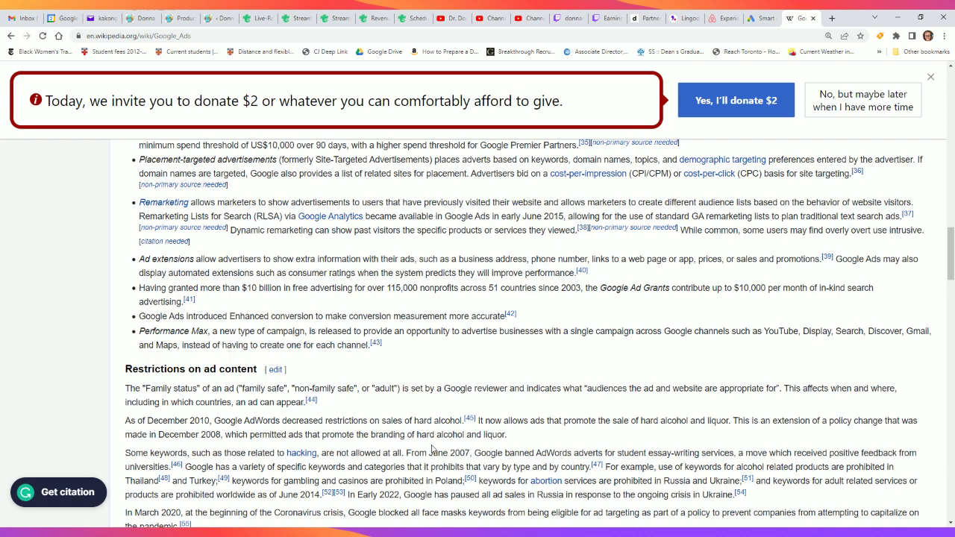
pyautogui.scroll(-1, 337, 466)
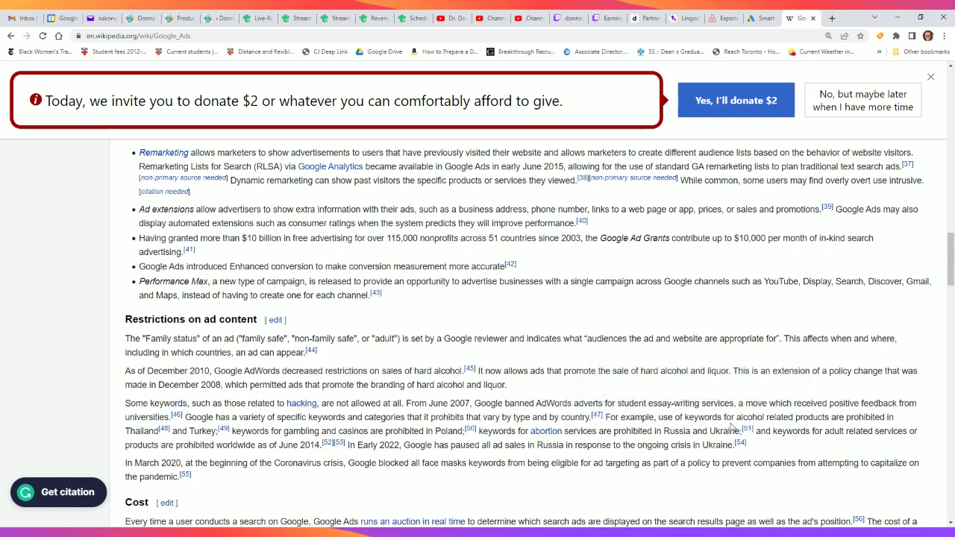
pyautogui.moveTo(746, 430)
pyautogui.scroll(-1, 190, 456)
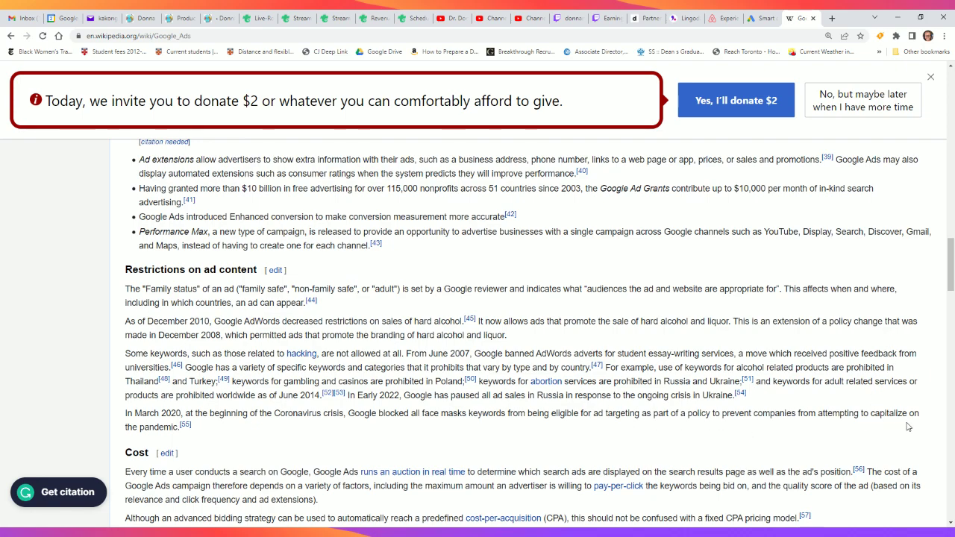
pyautogui.scroll(-1, 253, 467)
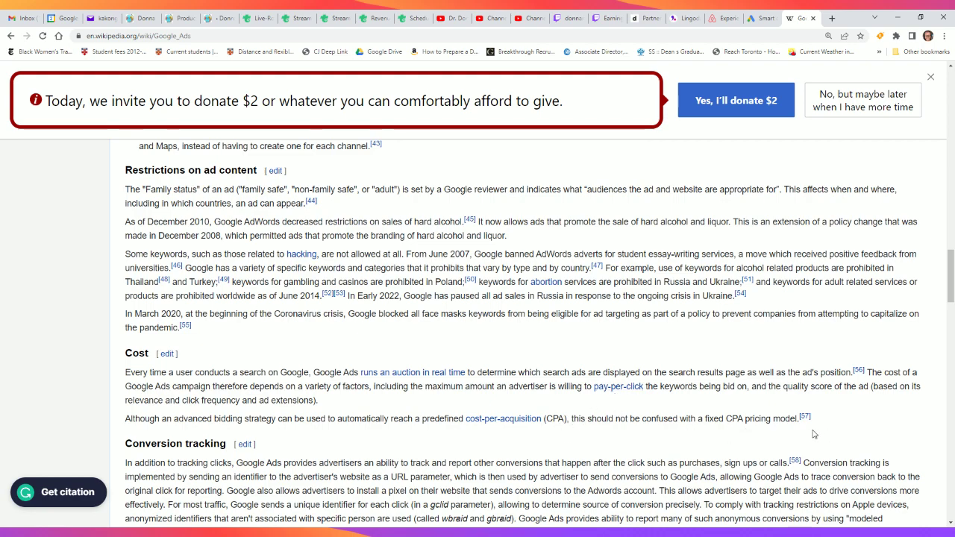
pyautogui.scroll(-2, 506, 430)
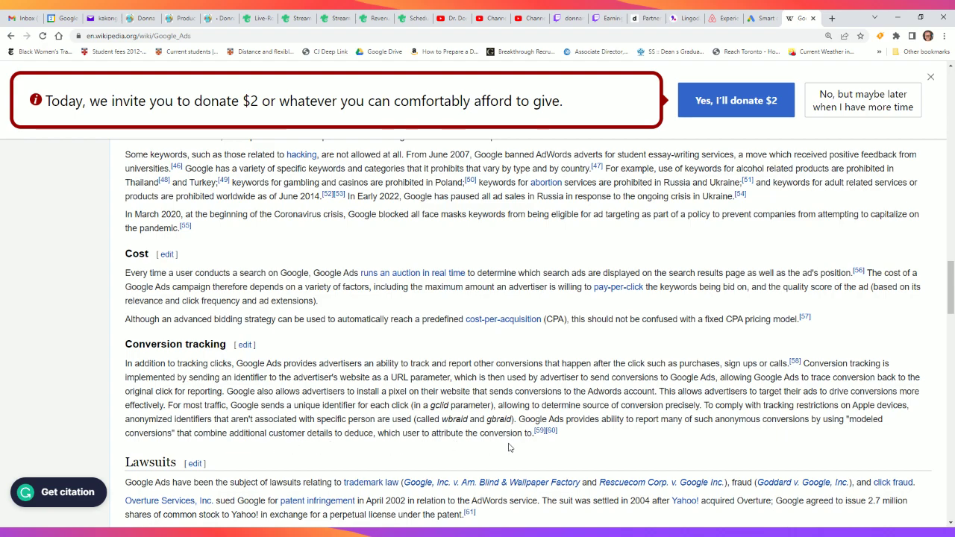
# Step: Read the article's Lawsuits section and the trademarked keywords part of its Controversies section
pyautogui.scroll(-3, 336, 437)
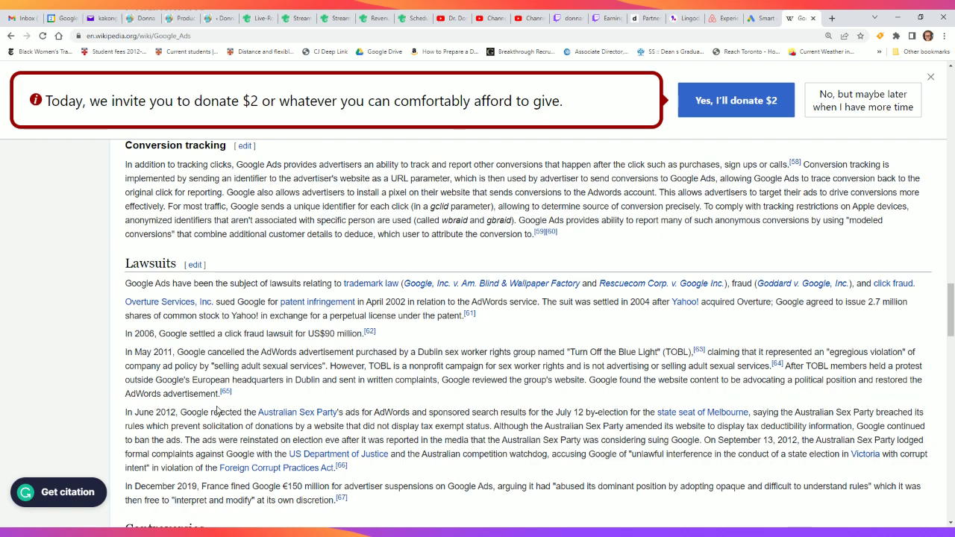
pyautogui.scroll(-1, 198, 425)
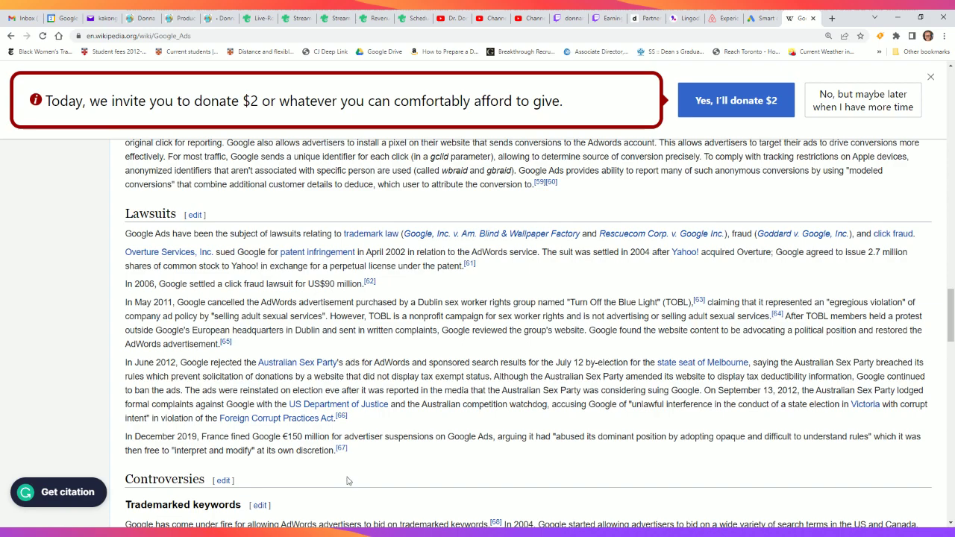
pyautogui.scroll(-1, 344, 477)
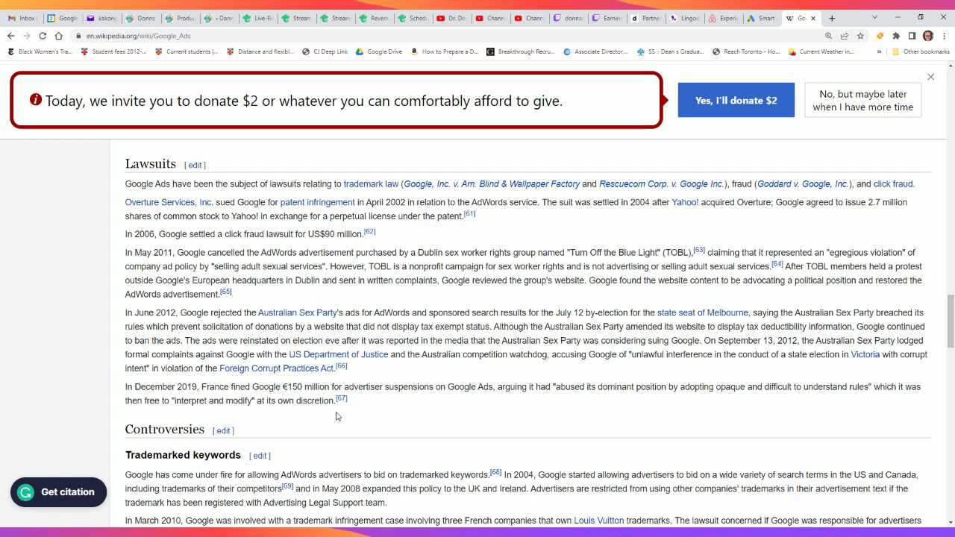
pyautogui.scroll(-2, 292, 437)
pyautogui.scroll(-1, 276, 425)
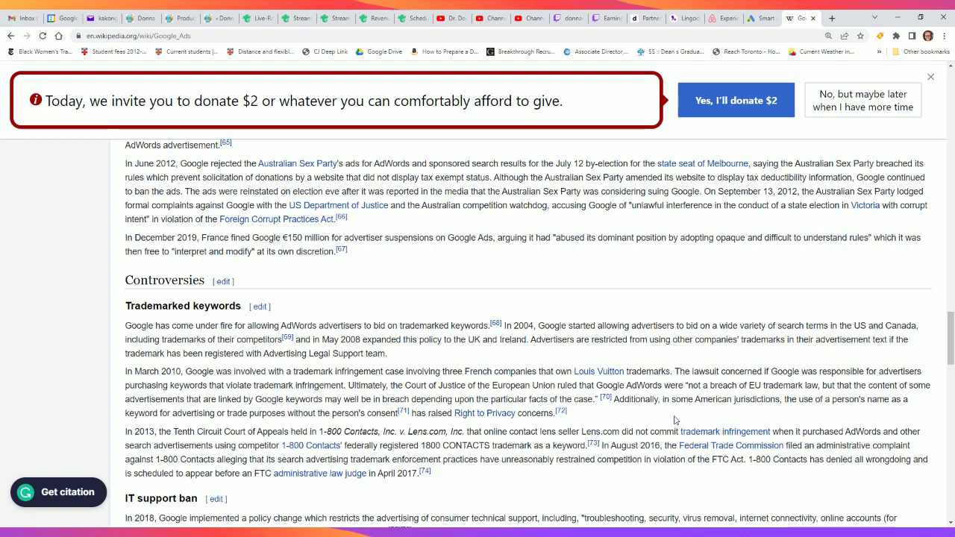
pyautogui.scroll(-1, 672, 399)
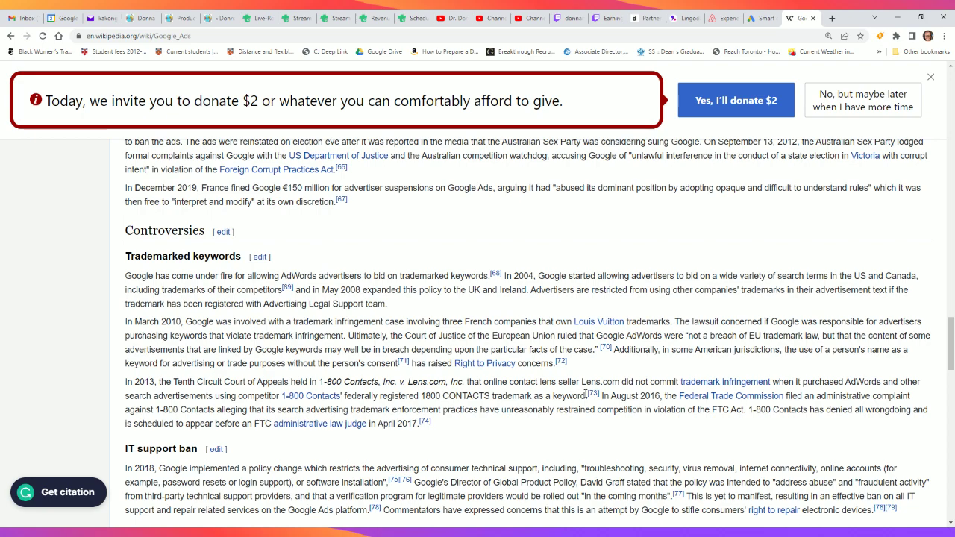
pyautogui.moveTo(592, 394)
pyautogui.moveTo(756, 388)
pyautogui.moveTo(723, 401)
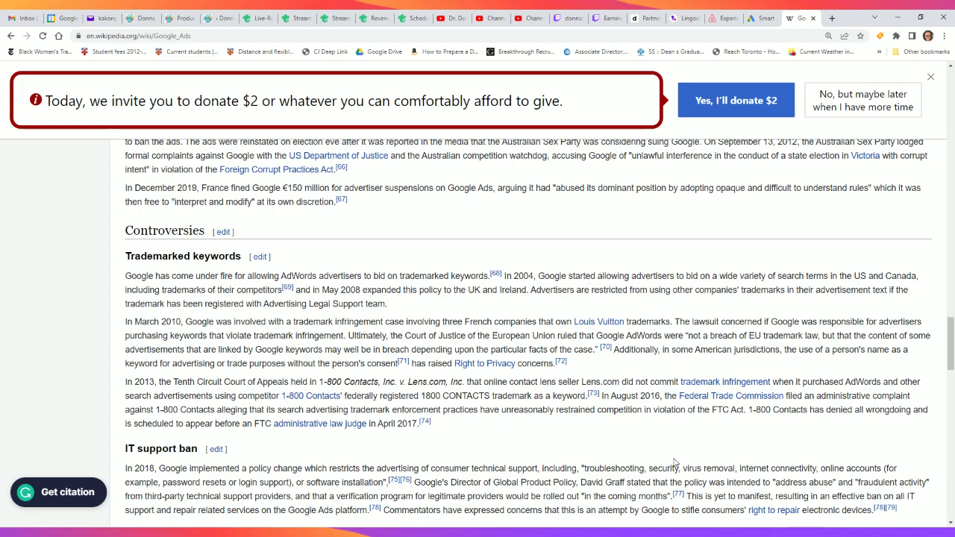
# Step: Read the article's subsections on the IT support ban and greenwashing by fossil fuel companies, and skim See also and the start of the References
pyautogui.moveTo(321, 433)
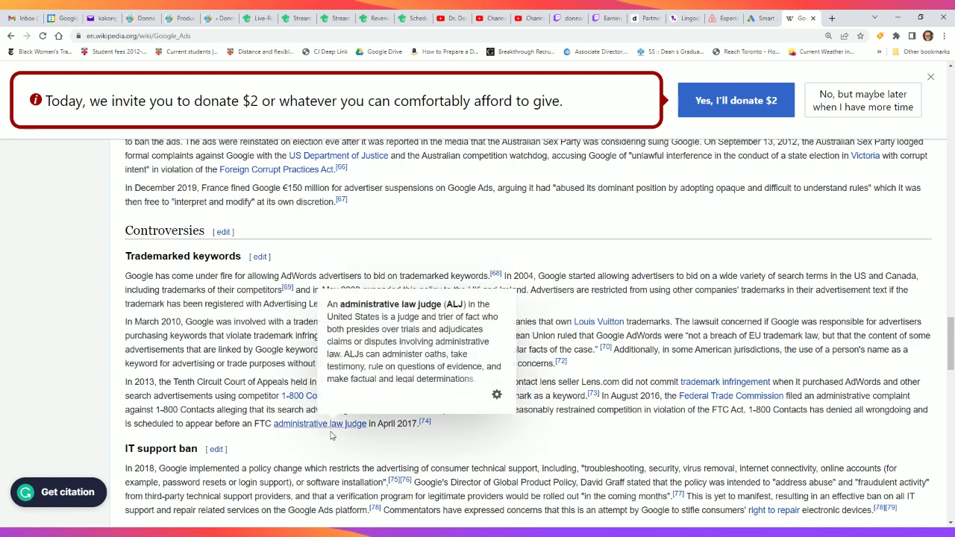
pyautogui.scroll(1, 283, 468)
pyautogui.scroll(-3, 283, 469)
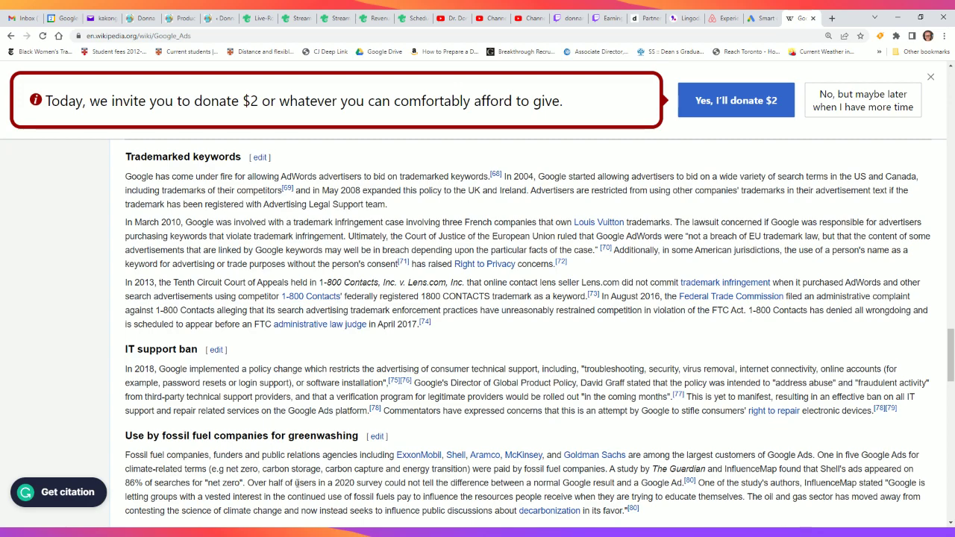
pyautogui.scroll(-1, 297, 485)
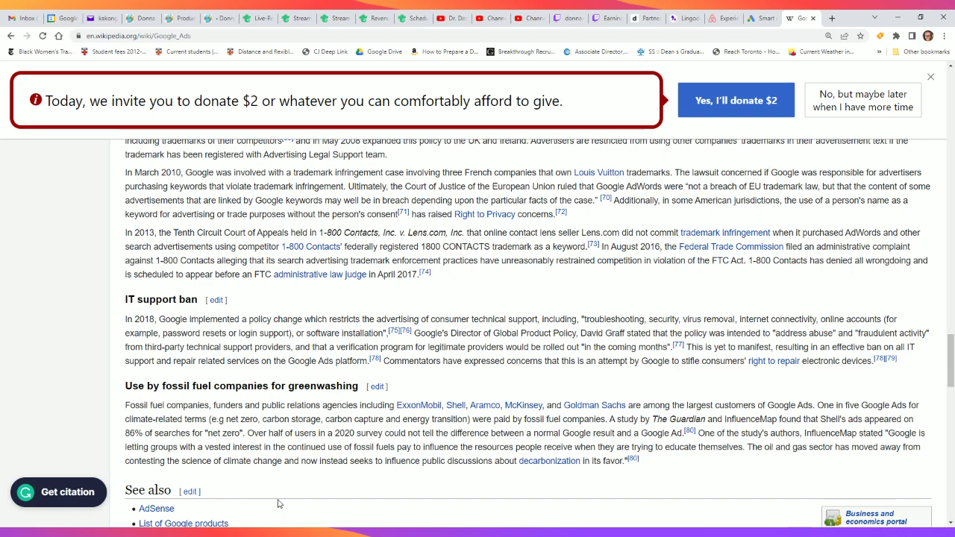
pyautogui.scroll(-2, 276, 503)
pyautogui.scroll(-1, 275, 496)
pyautogui.scroll(-4, 275, 495)
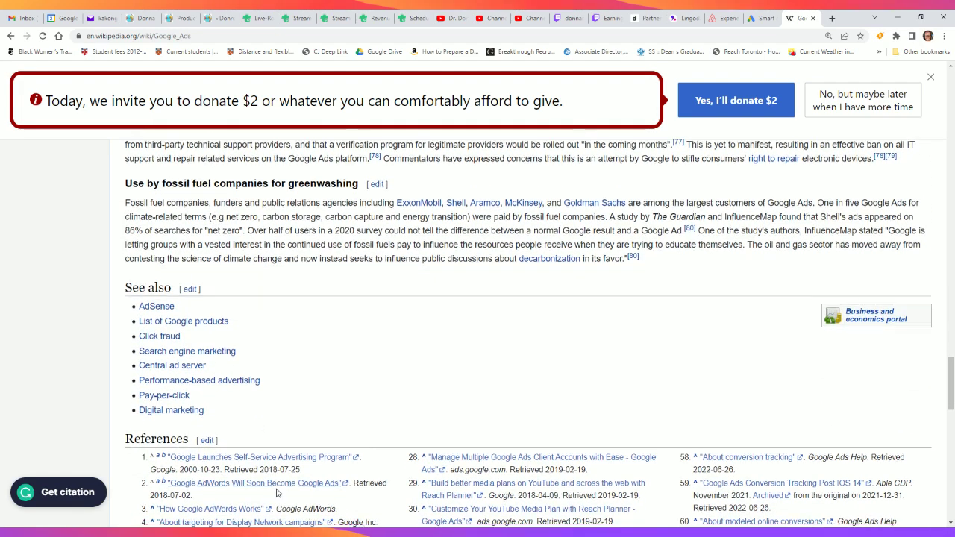
# Step: Generate the APA website citation for the Google Ads article and copy it
pyautogui.click(65, 492)
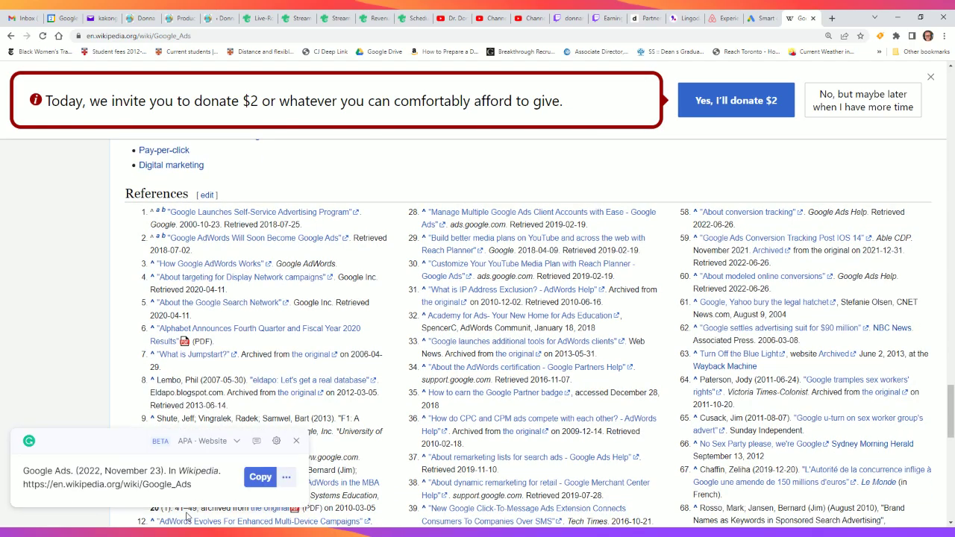
pyautogui.click(296, 442)
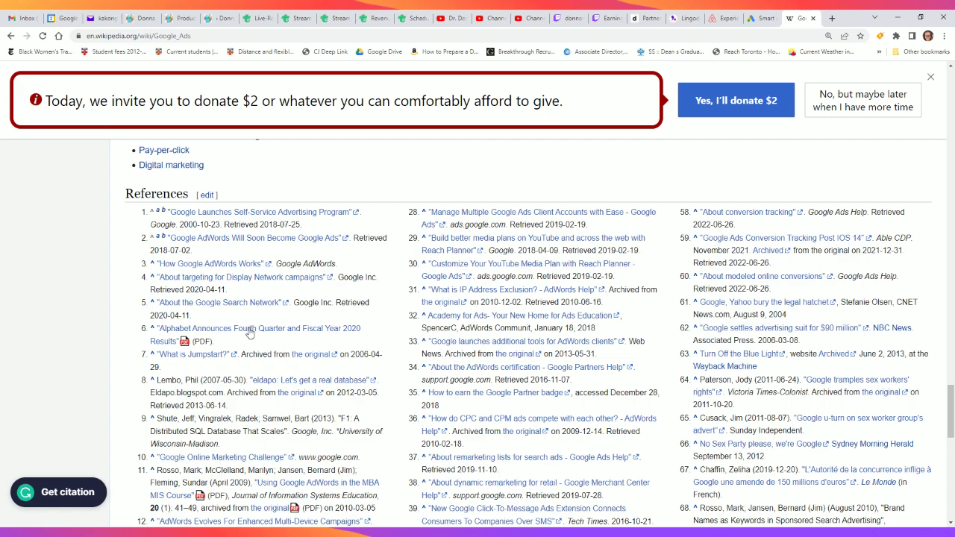
pyautogui.click(65, 493)
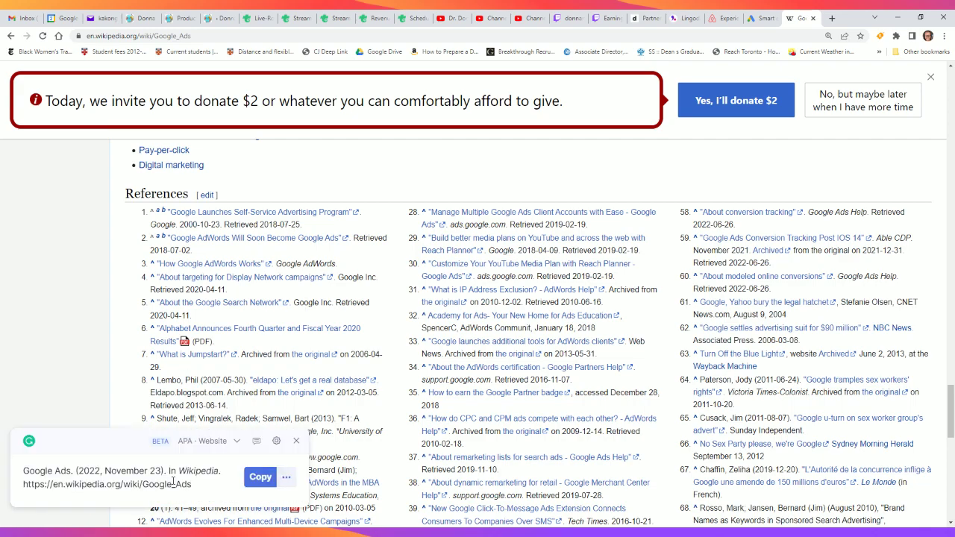
pyautogui.click(260, 477)
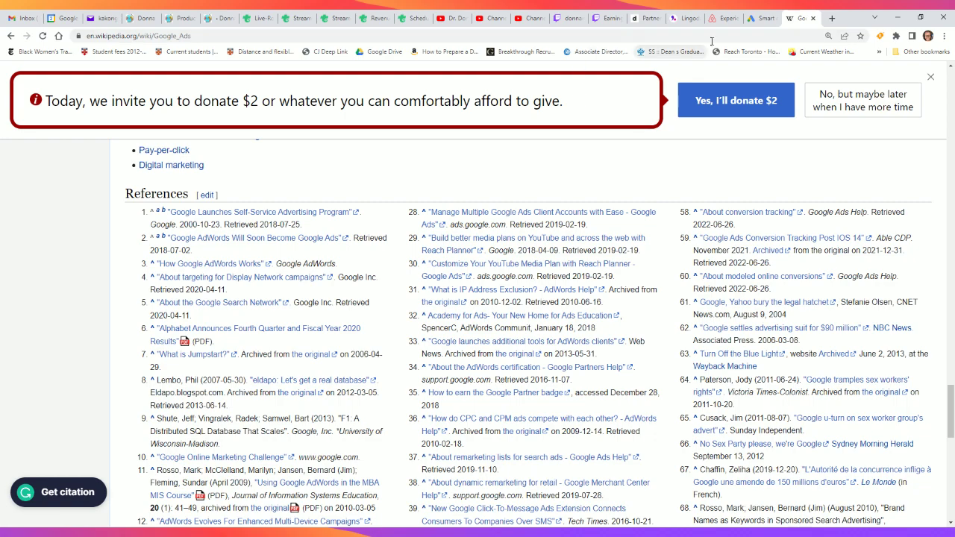
# Step: Switch to Google Ads, continue with the linked Business Profile, and set the ad's website to the featured page of the YouTube channel
pyautogui.click(753, 18)
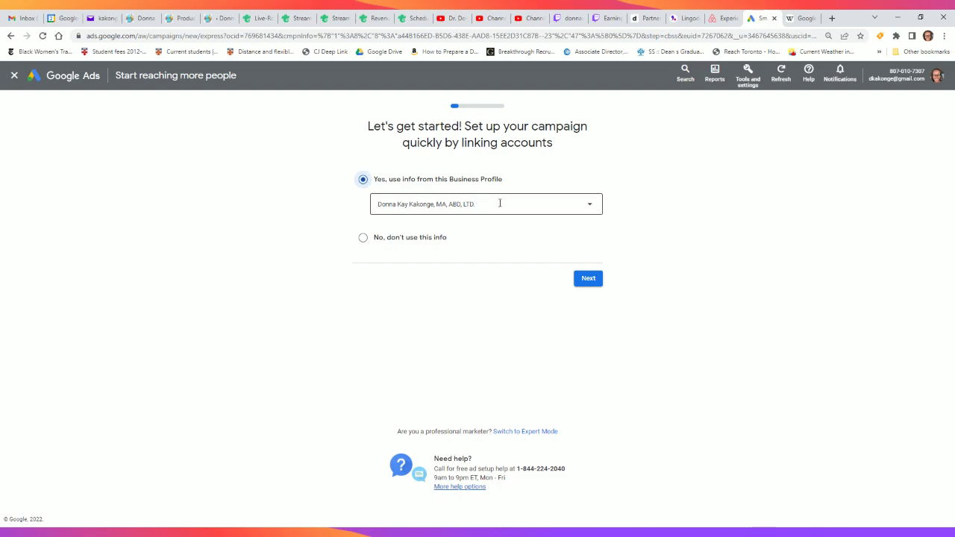
pyautogui.click(590, 281)
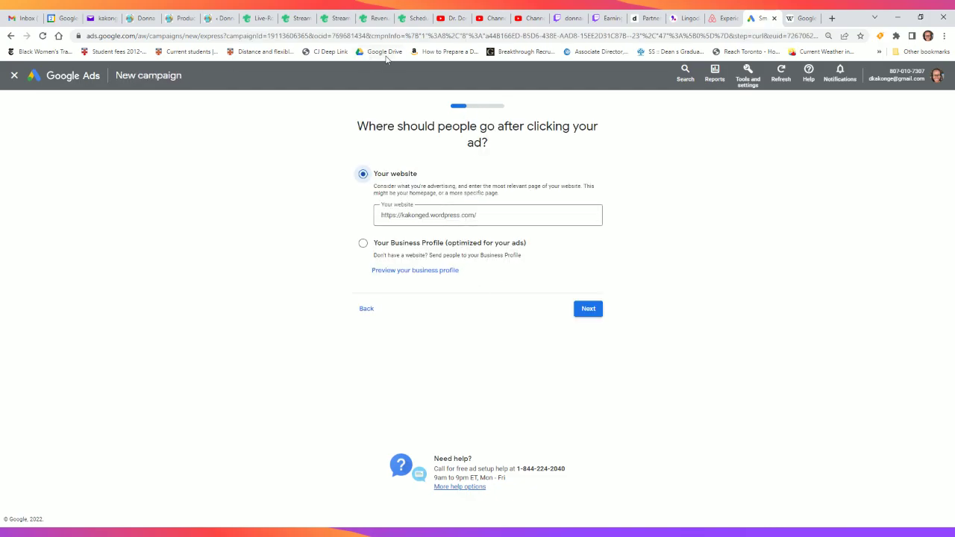
pyautogui.click(446, 20)
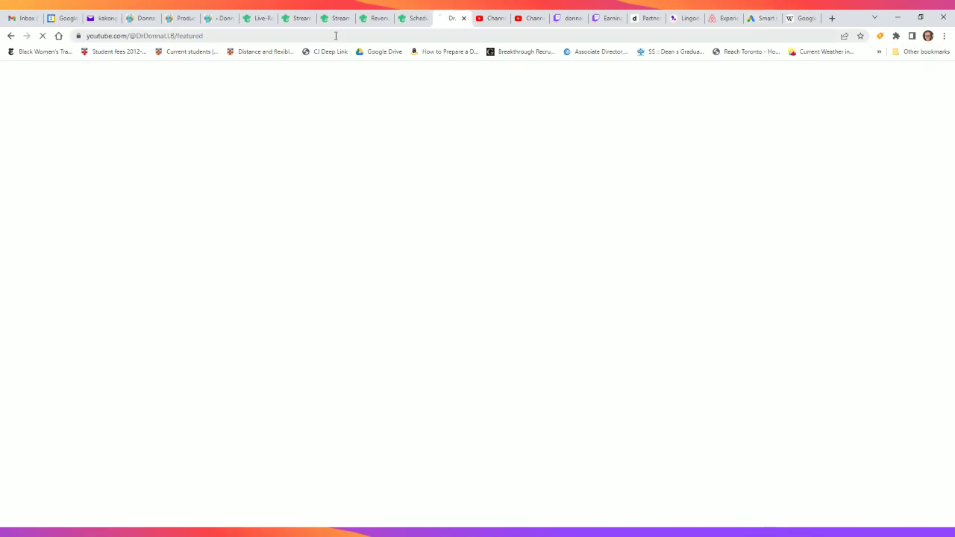
pyautogui.click(290, 36)
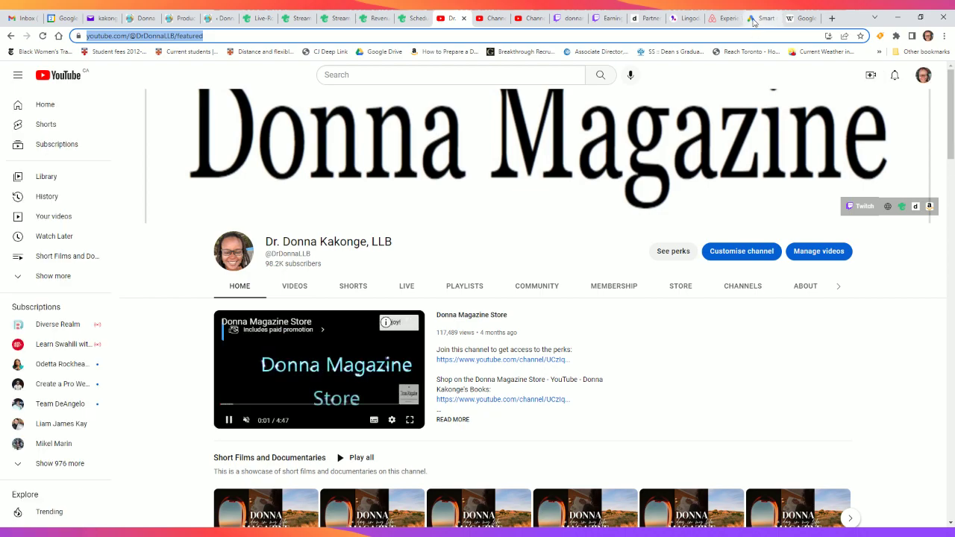
pyautogui.click(755, 19)
pyautogui.moveTo(488, 216); pyautogui.dragTo(350, 211)
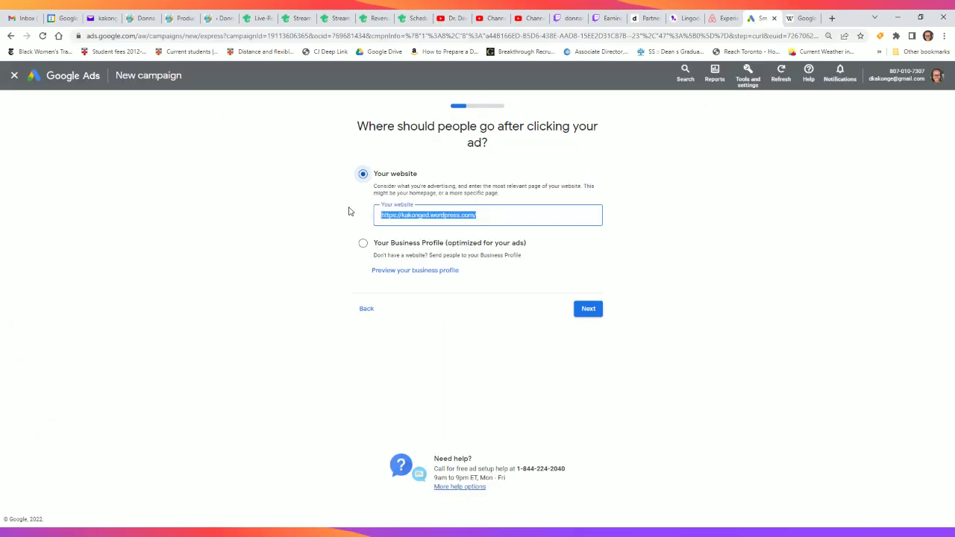
pyautogui.hotkey('ctrl', 'v')
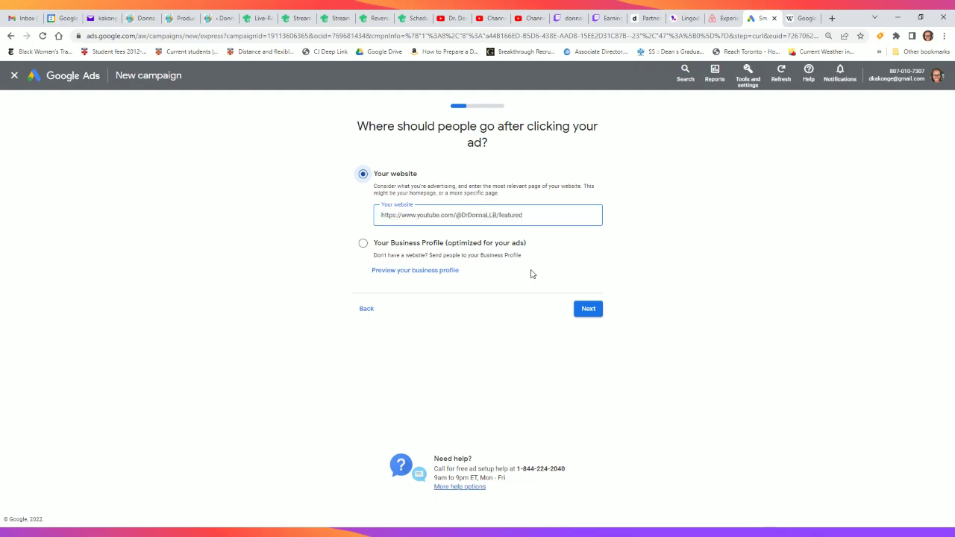
pyautogui.click(586, 312)
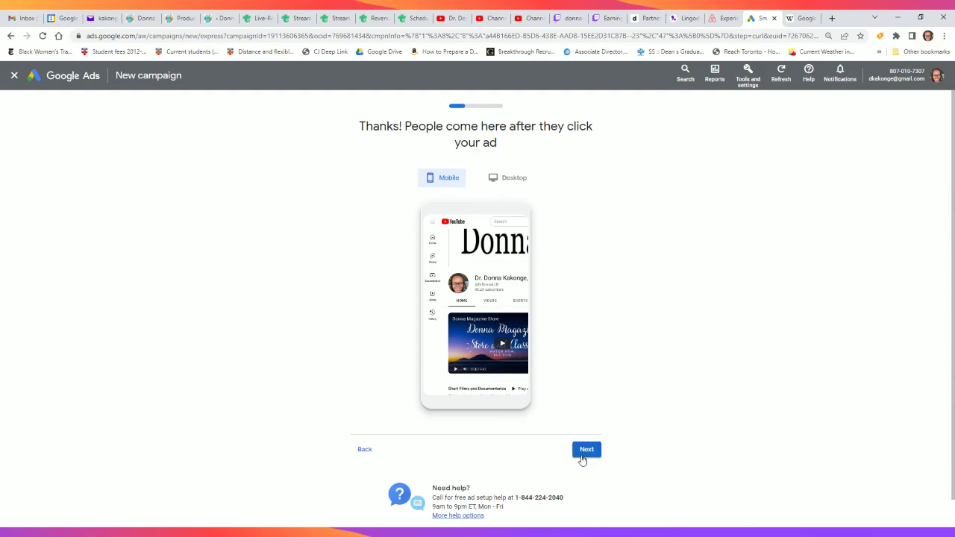
# Step: Try the desktop and mobile previews of the ad's landing page and accept the page
pyautogui.click(515, 181)
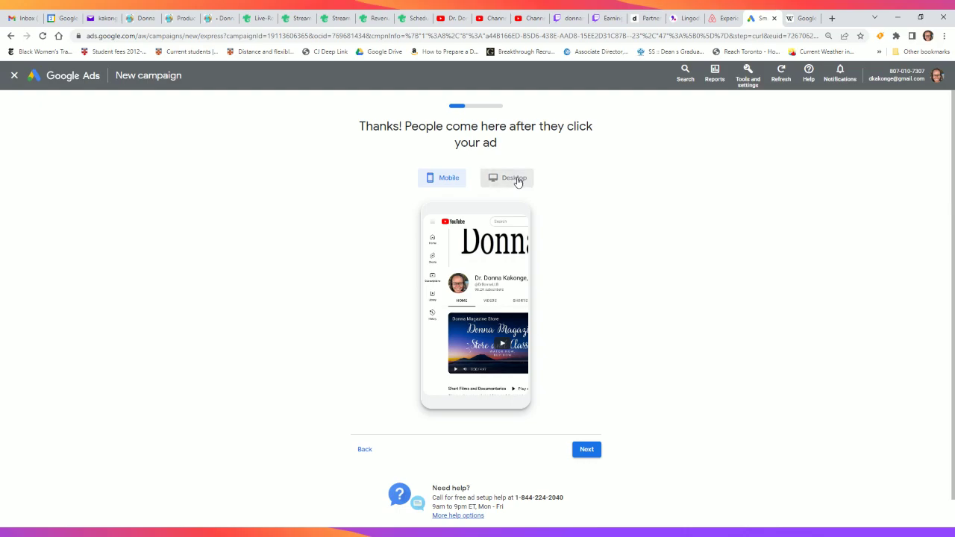
pyautogui.click(450, 179)
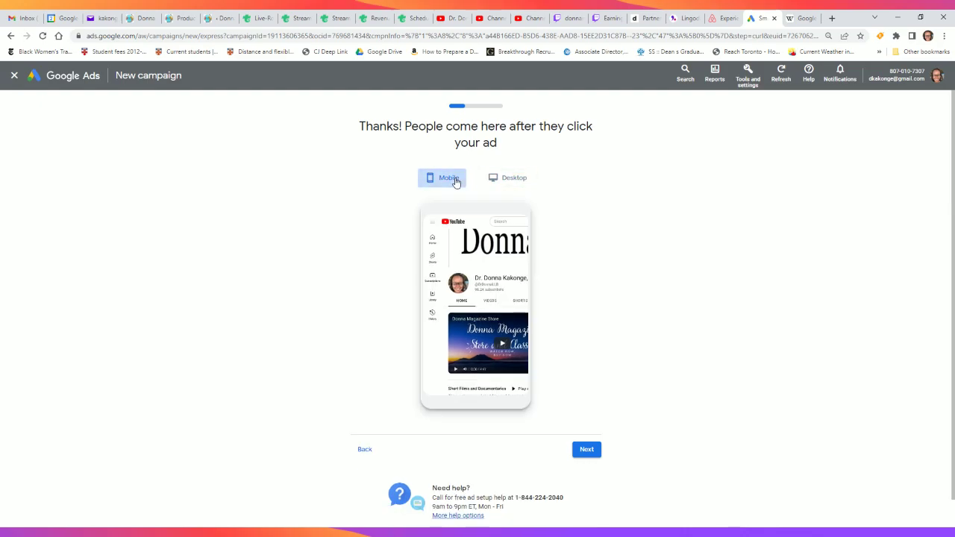
pyautogui.click(587, 452)
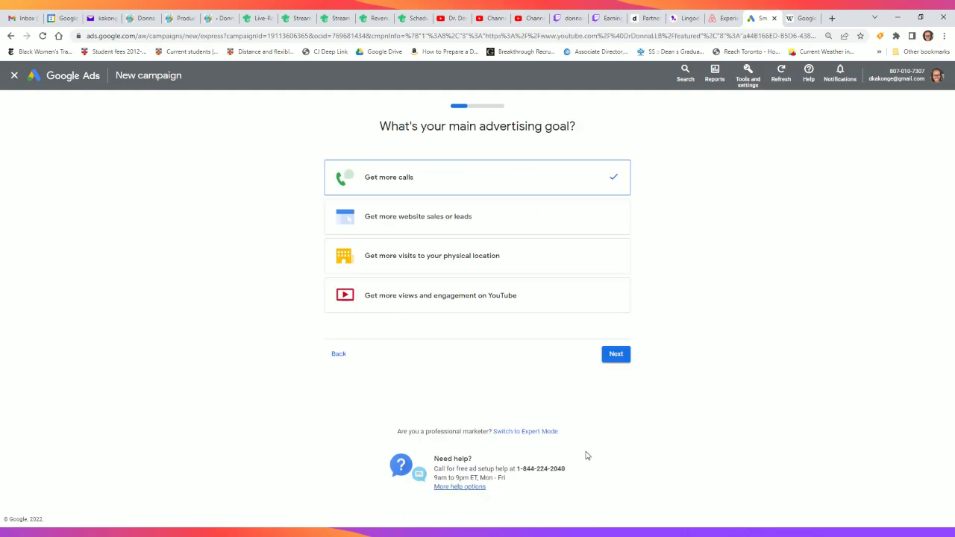
# Step: Set the advertising goal to more views and engagement on YouTube and focus the video ad on driving views and engagement with the channel
pyautogui.click(518, 307)
pyautogui.click(612, 356)
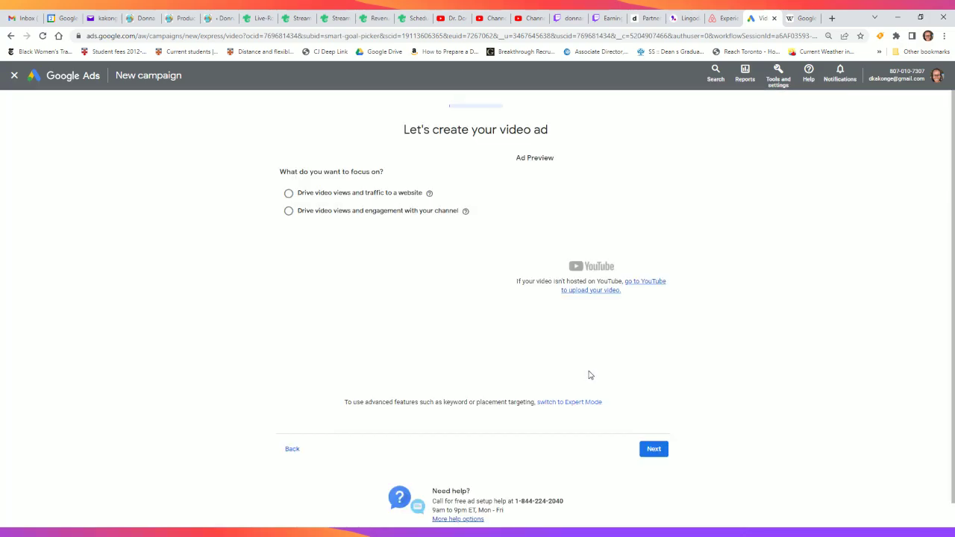
pyautogui.click(288, 212)
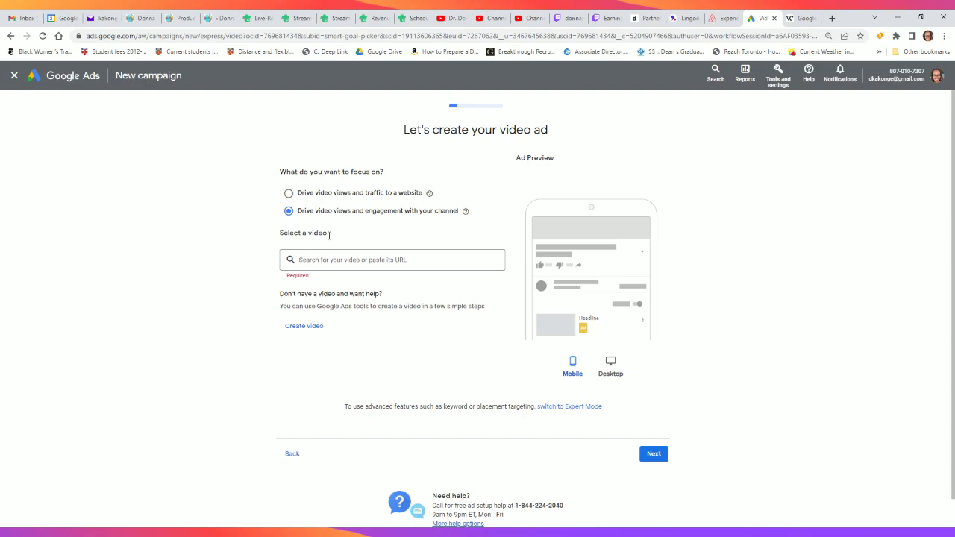
# Step: Switch to YouTube Studio, look through the channel's content, and check the details of "Twitch Stream - October 24, 2022"
pyautogui.click(537, 21)
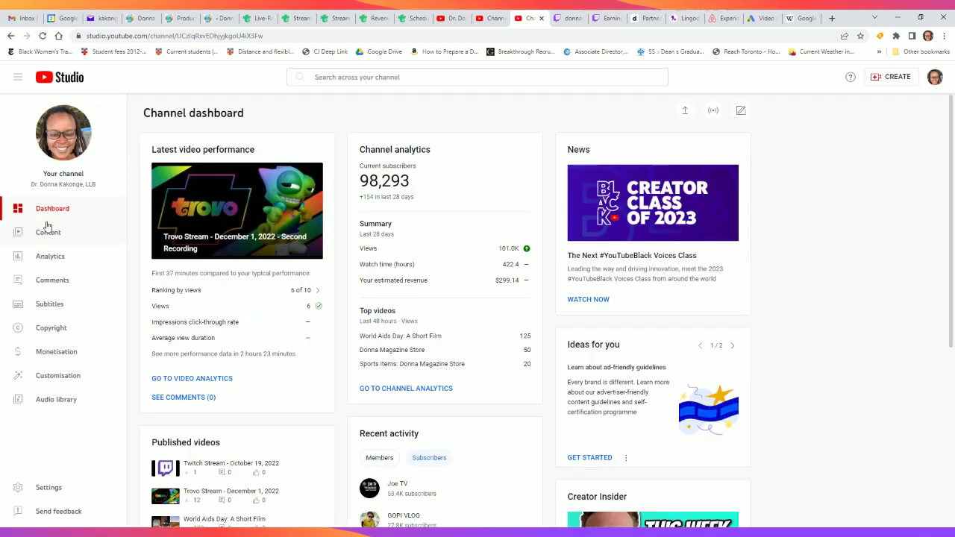
pyautogui.click(52, 234)
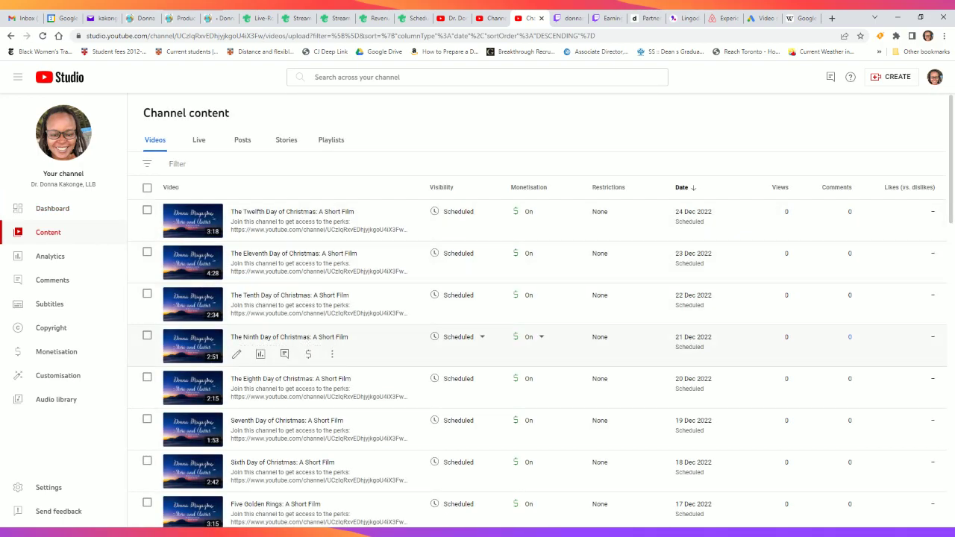
pyautogui.scroll(-5, 310, 349)
pyautogui.scroll(-2, 331, 348)
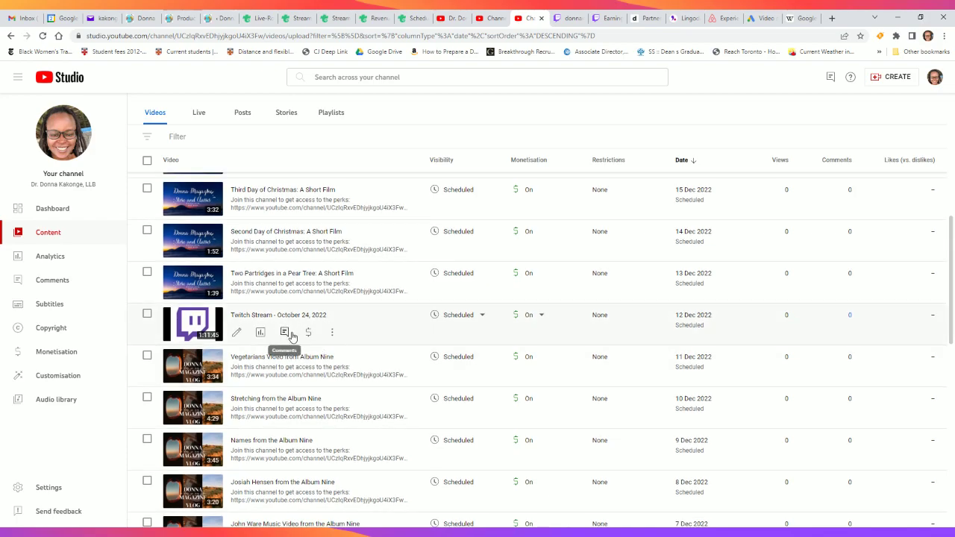
pyautogui.click(194, 326)
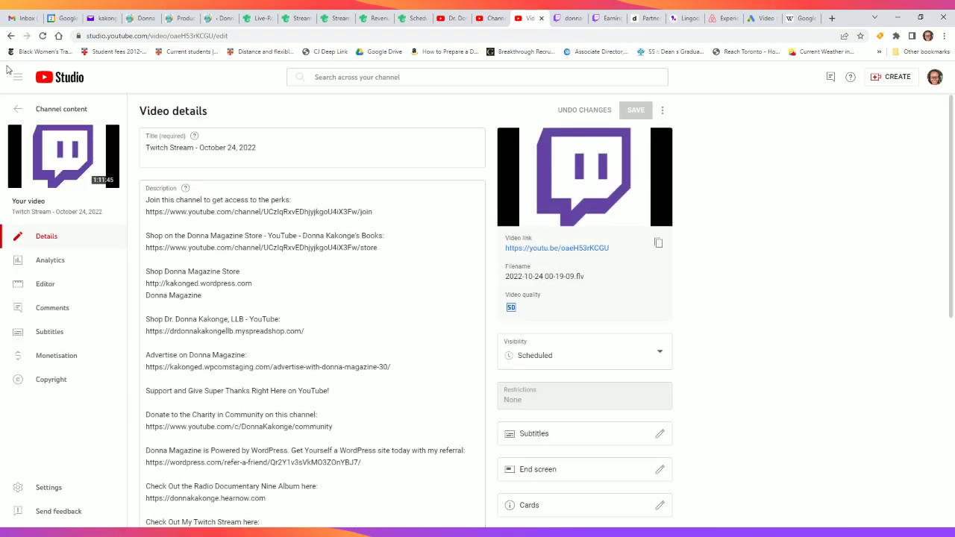
pyautogui.click(18, 109)
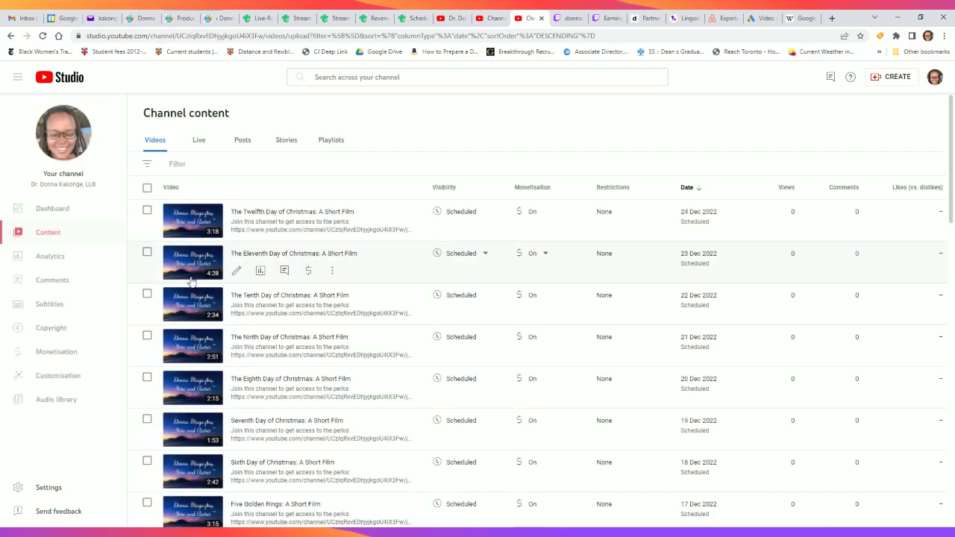
# Step: Open the details of the video "Twitch Stream - October 21, 2022" and copy its video link
pyautogui.scroll(-5, 194, 279)
pyautogui.scroll(-5, 214, 275)
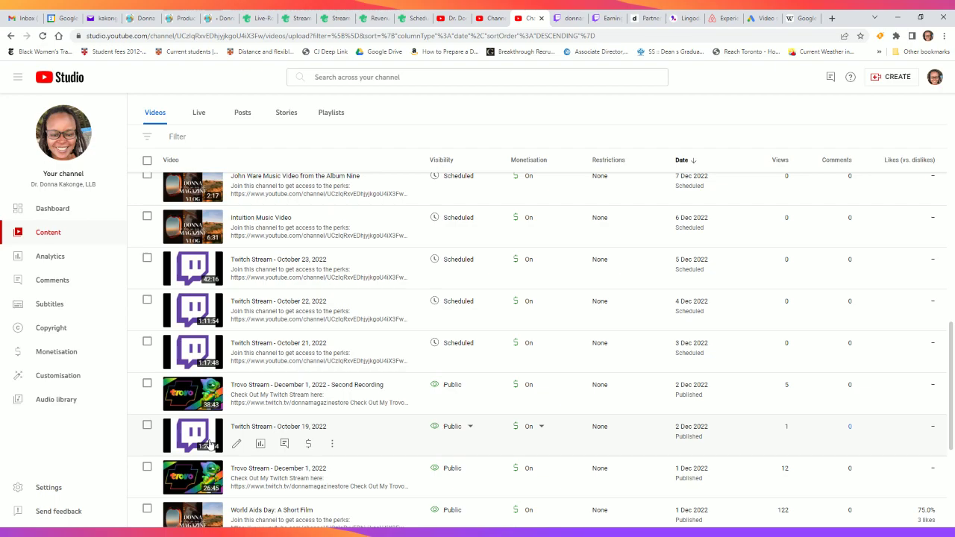
pyautogui.click(209, 356)
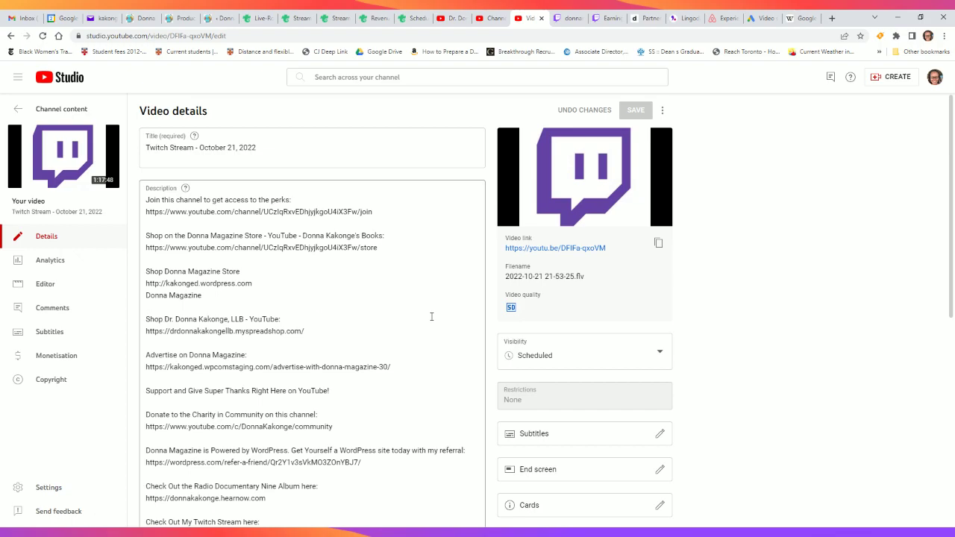
pyautogui.click(658, 241)
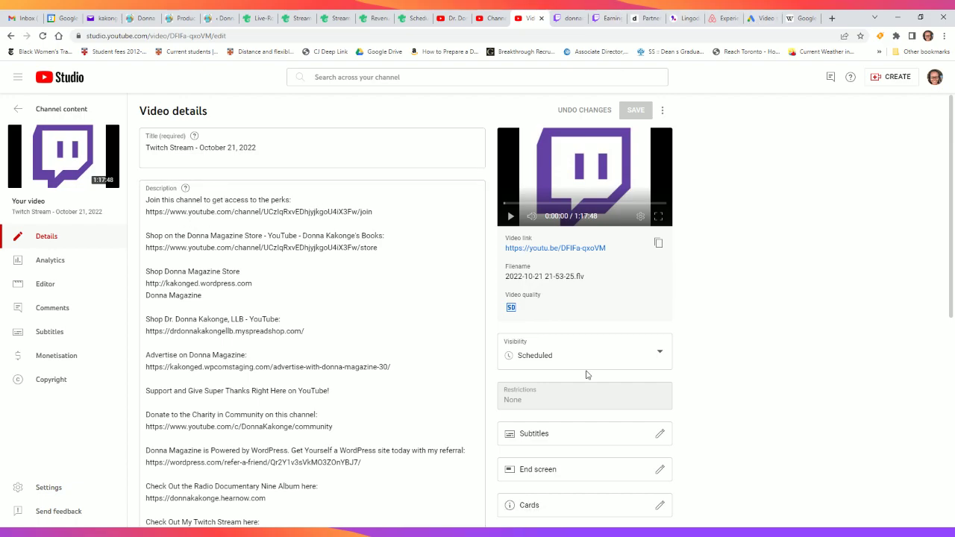
# Step: Change the visibility of the October 21 stream video from scheduled to Public and save it
pyautogui.click(660, 354)
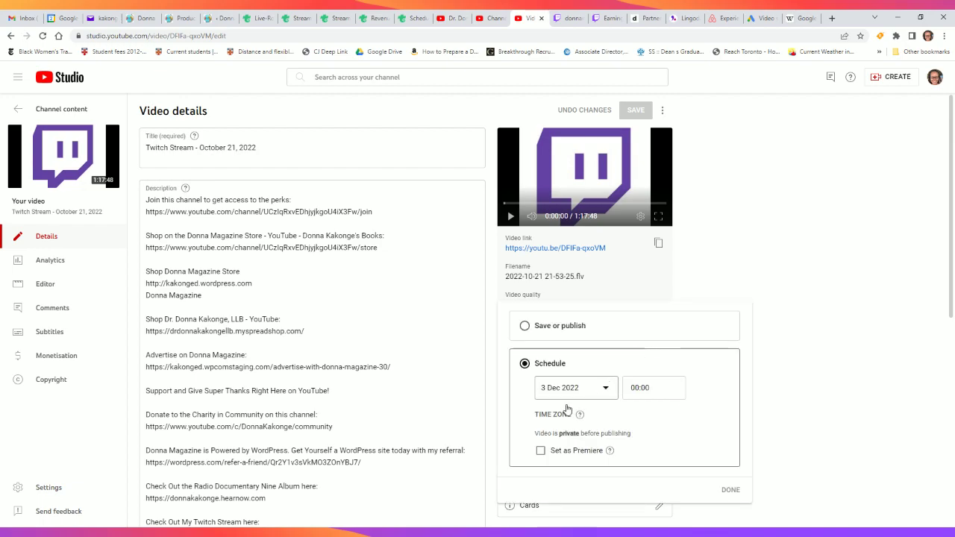
pyautogui.click(525, 326)
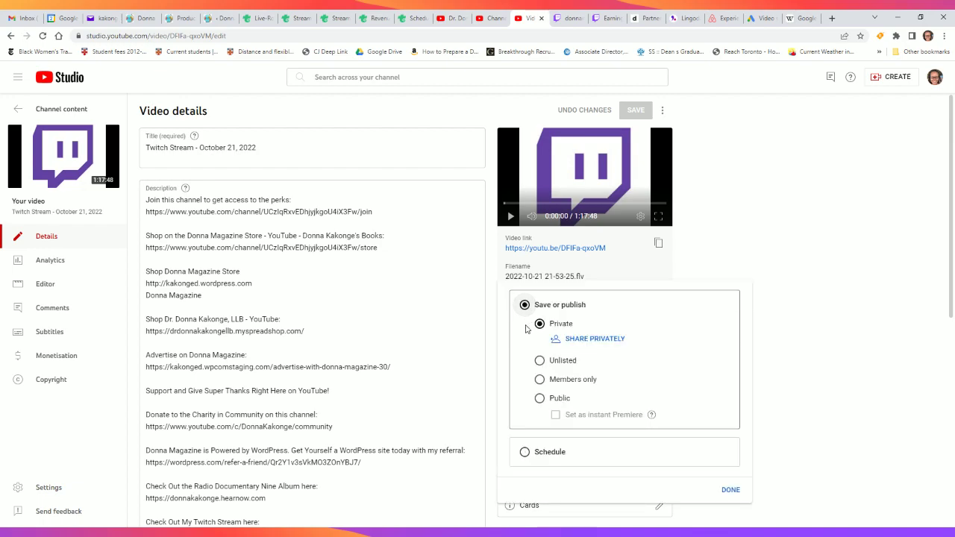
pyautogui.click(539, 398)
pyautogui.click(731, 490)
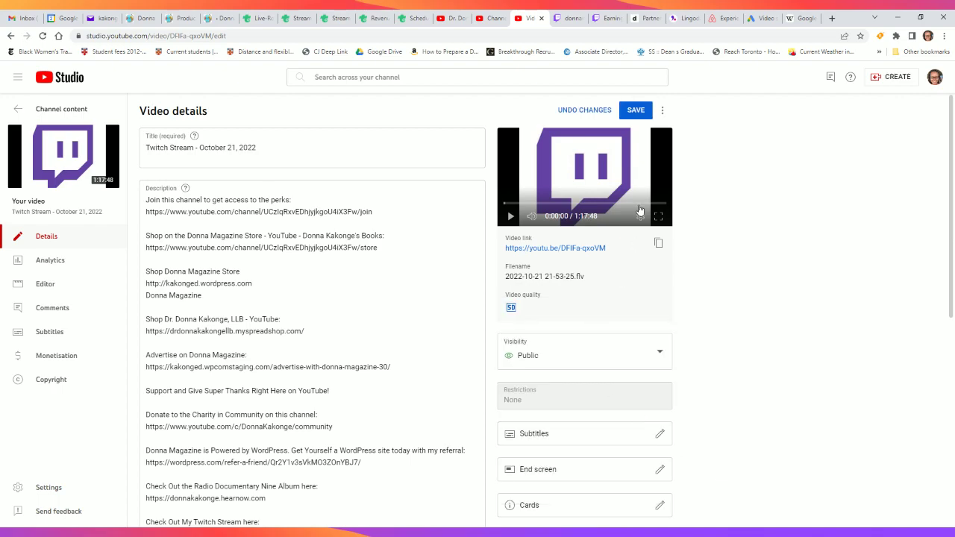
pyautogui.click(642, 113)
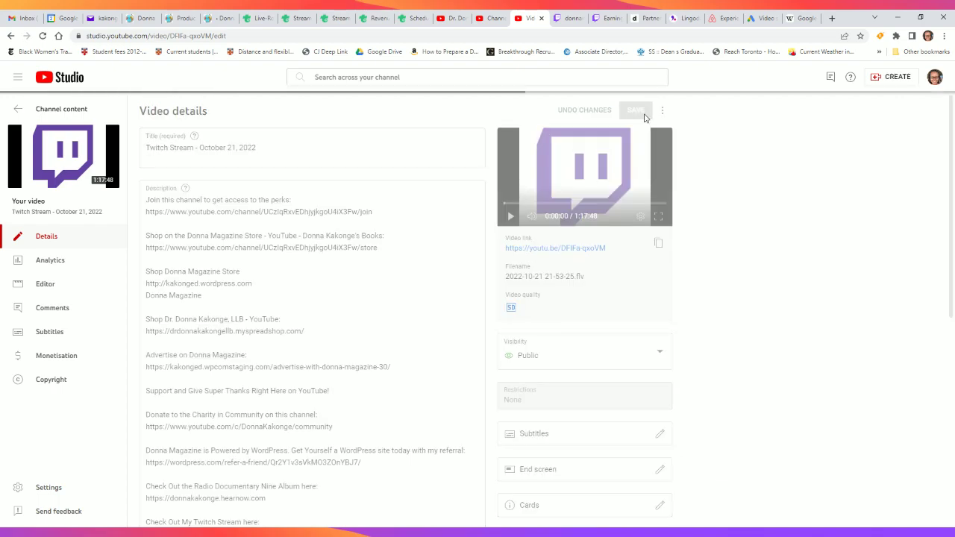
# Step: Switch to Google Ads and choose the October 21 stream as the ad's video using its copied link
pyautogui.click(759, 21)
pyautogui.click(345, 259)
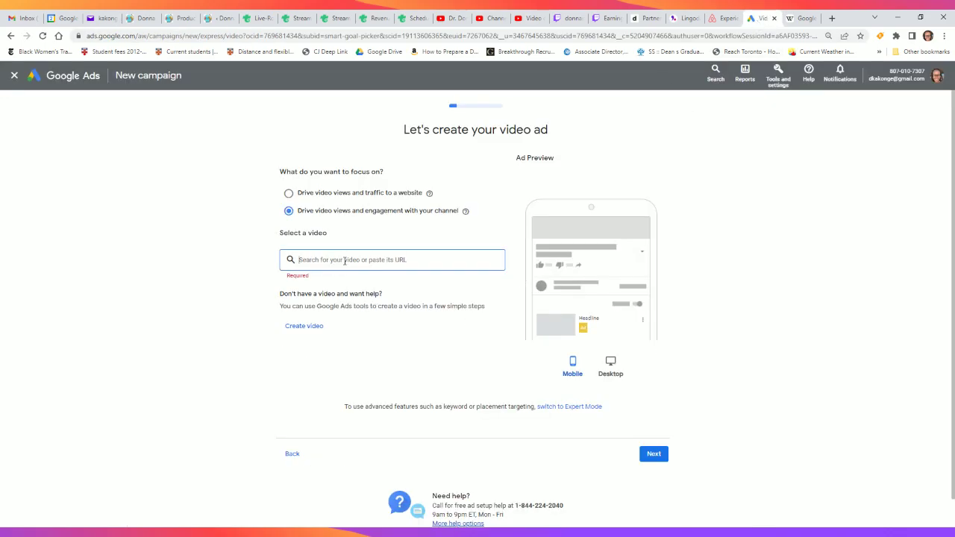
pyautogui.hotkey('ctrl', 'v')
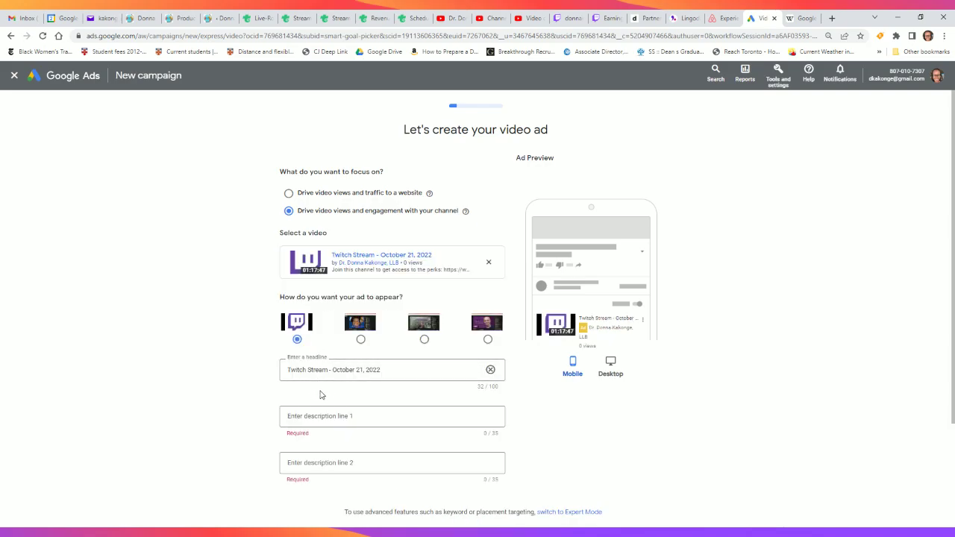
# Step: Replace the ad headline with "Watch Donna Magazine Store Twitch Stream - Search for Donna Magazine Store on Twitch"
pyautogui.moveTo(382, 369); pyautogui.dragTo(286, 364)
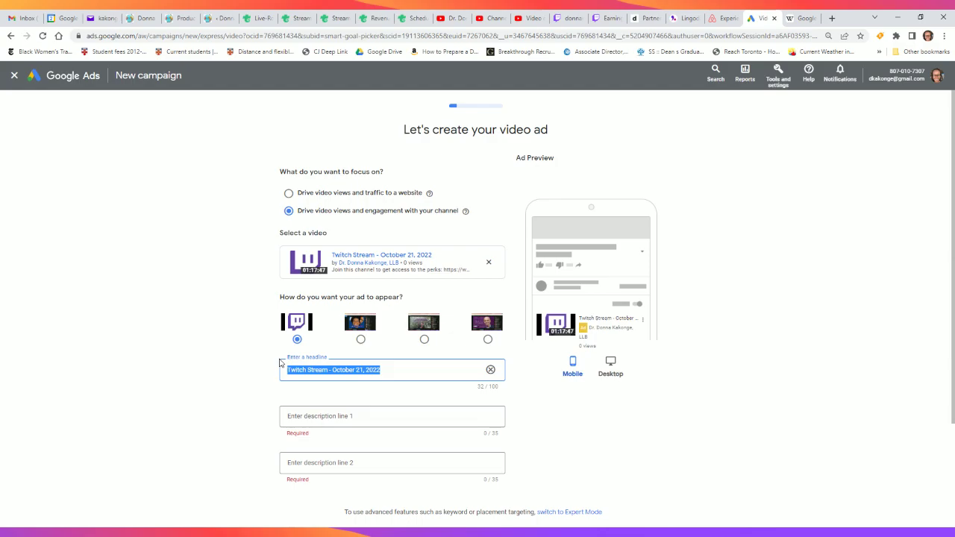
pyautogui.write('Watch')
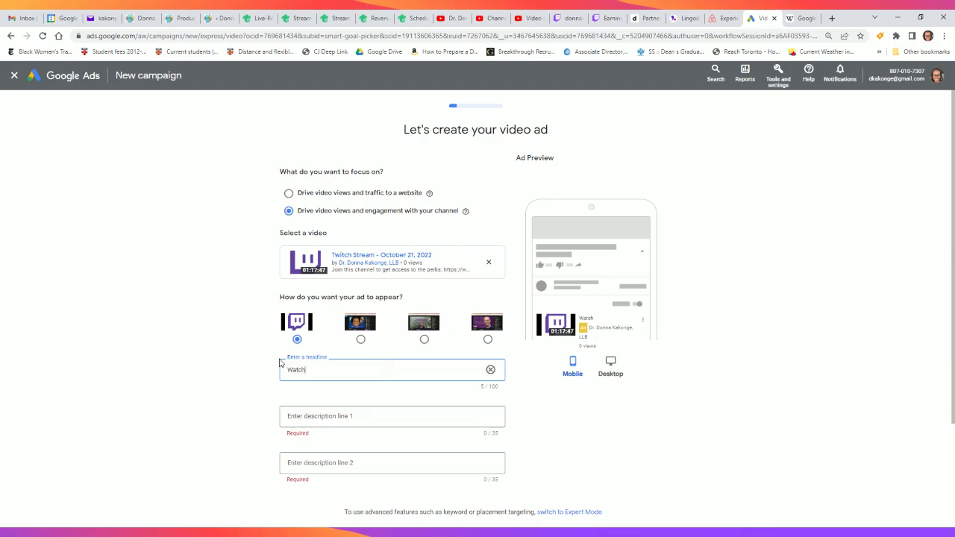
pyautogui.write(' Donna Magazine')
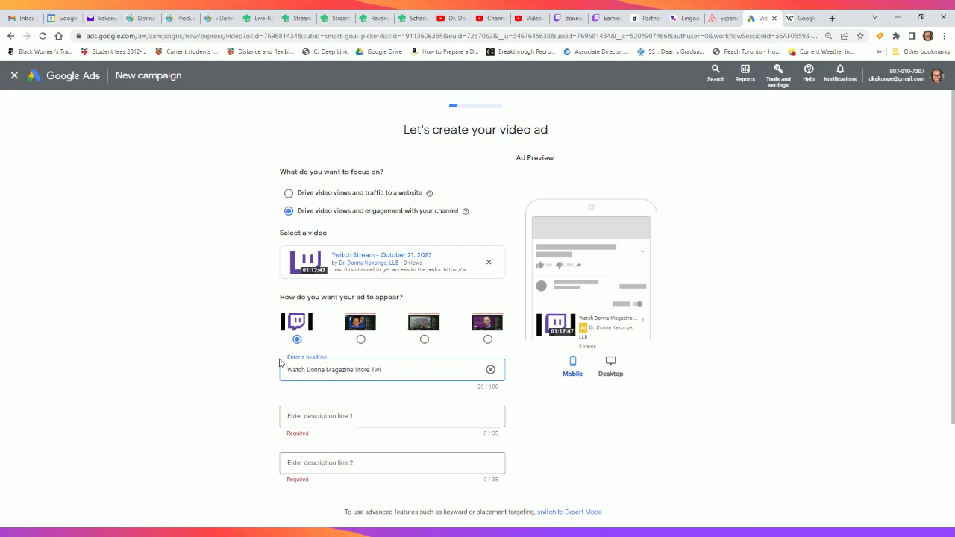
pyautogui.write('Store Twitch Stre')
pyautogui.write('am - Search for Donna Ma')
pyautogui.write('gazine ')
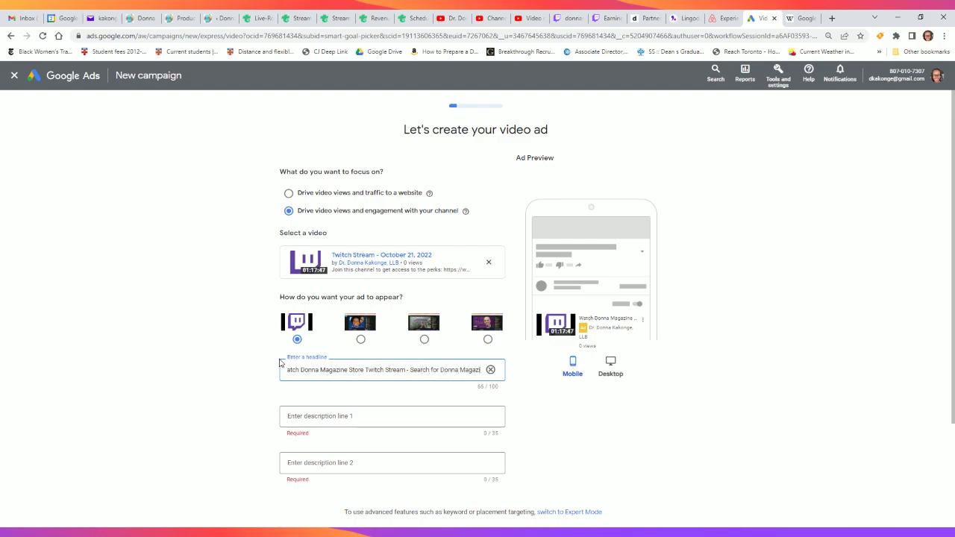
pyautogui.write('Store on ')
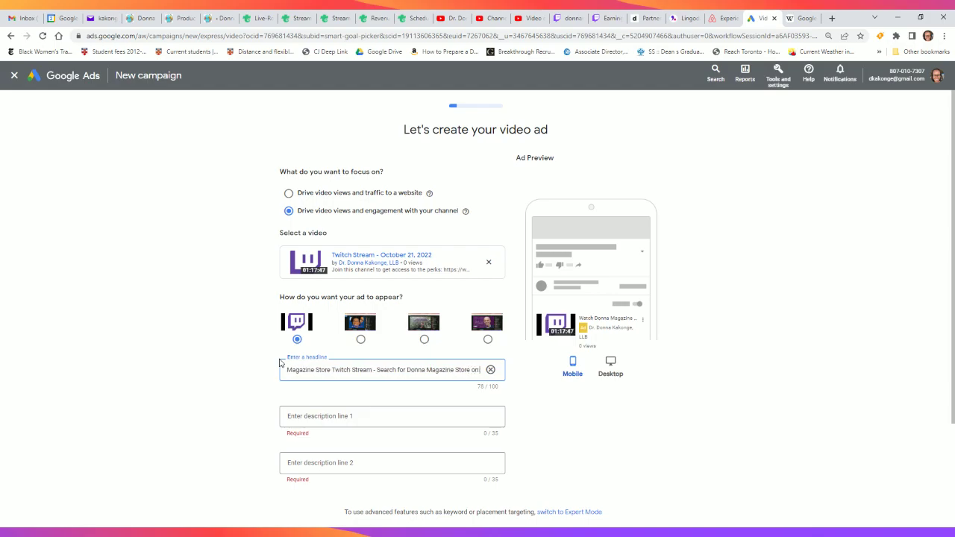
pyautogui.write('Twitch')
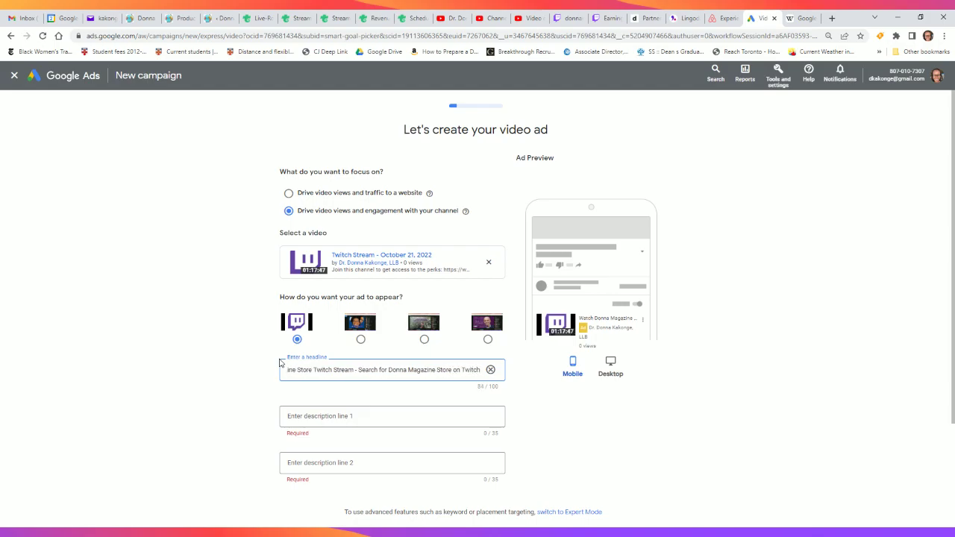
# Step: Fill in the ad's description line 1 with "Daily Live Streams Variety"
pyautogui.click(288, 425)
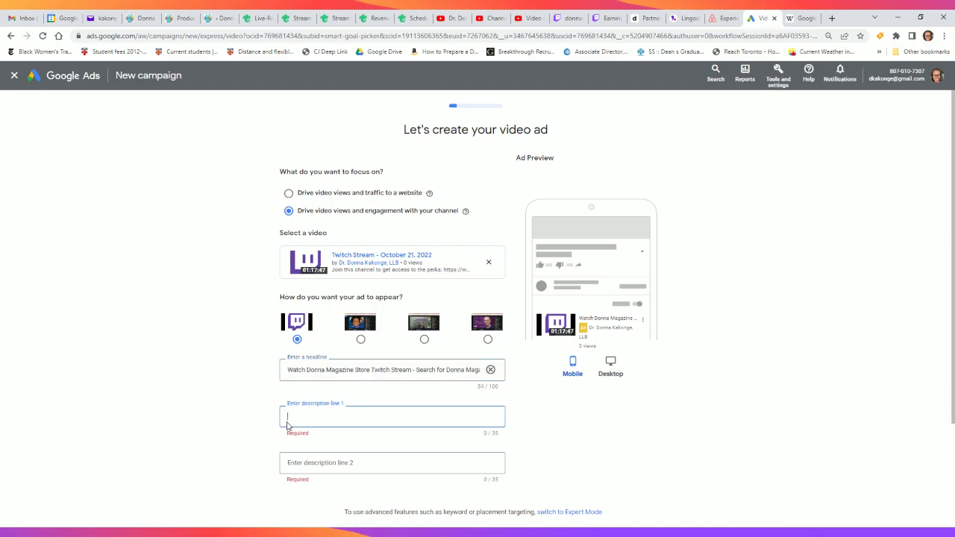
pyautogui.write('Daily Live Programs')
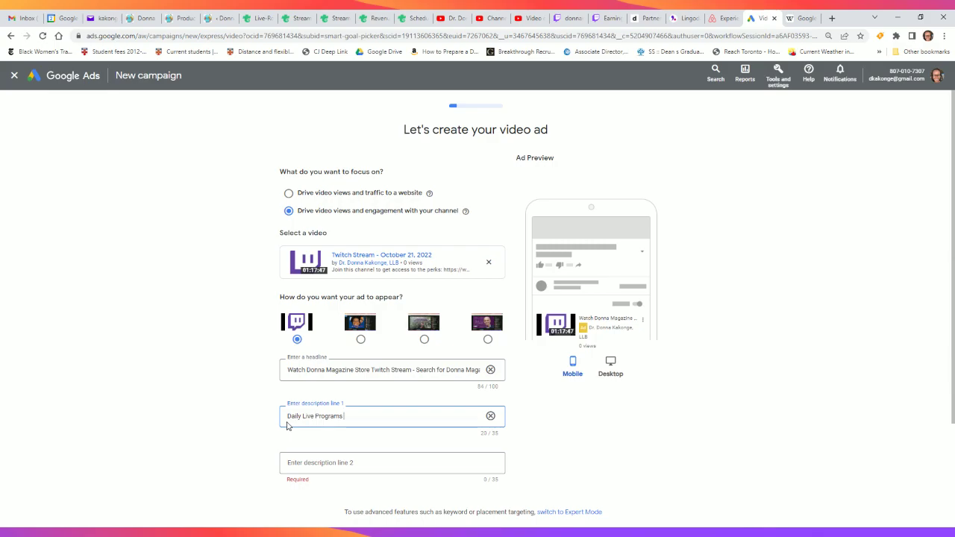
pyautogui.press('BackSpace')
pyautogui.press('BackSpace')
pyautogui.press('BackSpace')
pyautogui.press('BackSpace')
pyautogui.press('BackSpace')
pyautogui.write('amin')
pyautogui.press('BackSpace')
pyautogui.press('BackSpace')
pyautogui.write('ety of To')
pyautogui.press('BackSpace')
pyautogui.press('BackSpace')
pyautogui.press('BackSpace')
pyautogui.press('BackSpace')
pyautogui.press('BackSpace')
pyautogui.press('BackSpace')
pyautogui.press('BackSpace')
pyautogui.write('s')
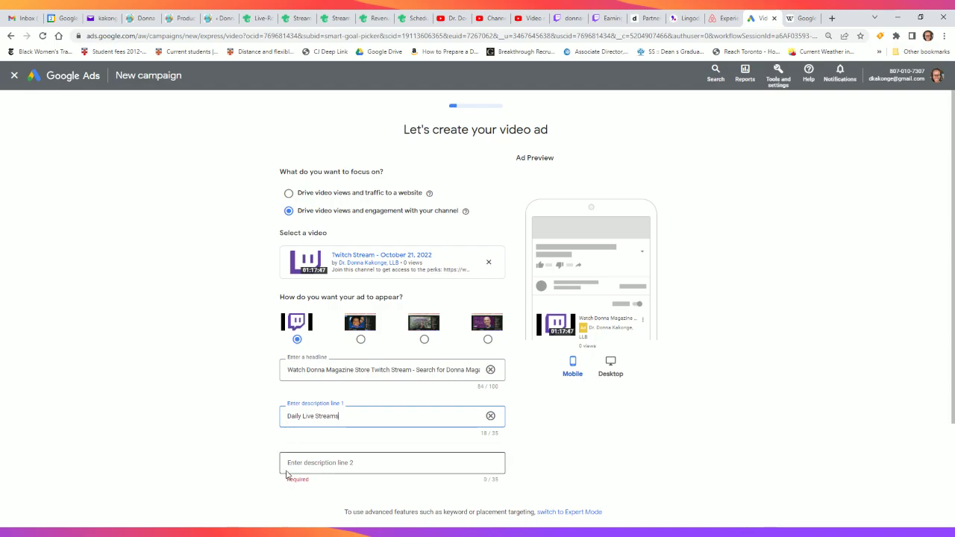
pyautogui.write(' Variety')
# Step: Set description line 2 to "Twitch Live Stream Subscribe" and continue to the customer locations and languages
pyautogui.click(322, 463)
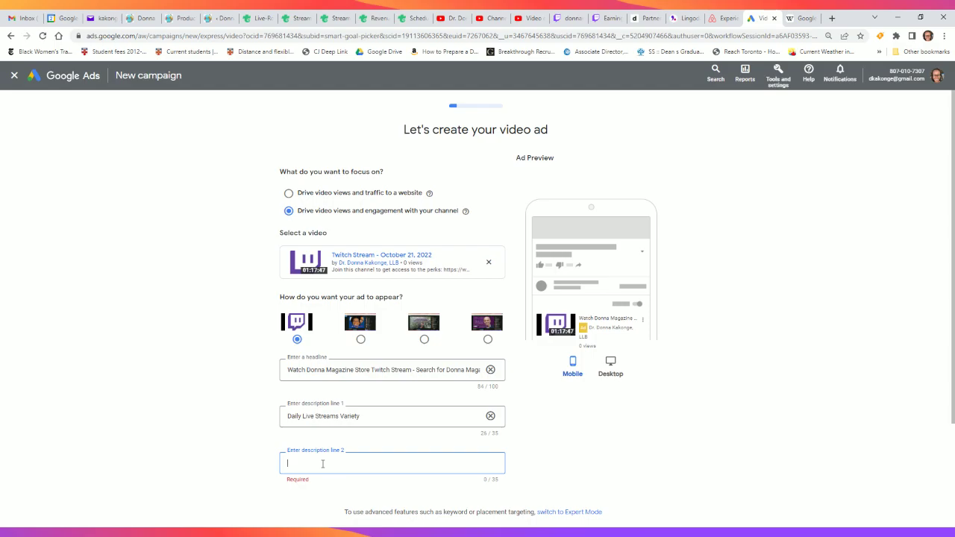
pyautogui.write('Twitch Live Stream Subscribe')
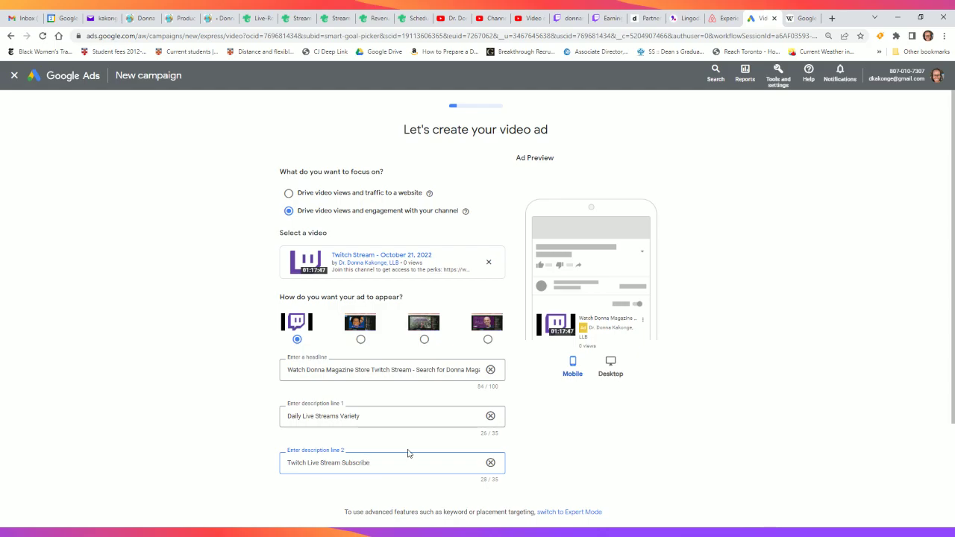
pyautogui.scroll(-1, 418, 456)
pyautogui.click(653, 513)
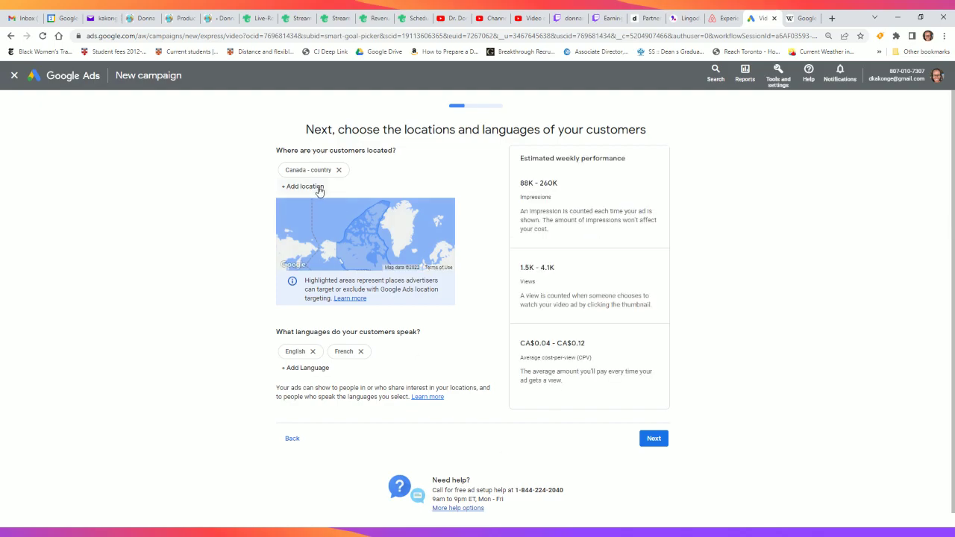
# Step: Add the countries Austria, Australia and Argentina to the campaign's customer locations
pyautogui.click(303, 187)
pyautogui.write('a')
pyautogui.click(317, 219)
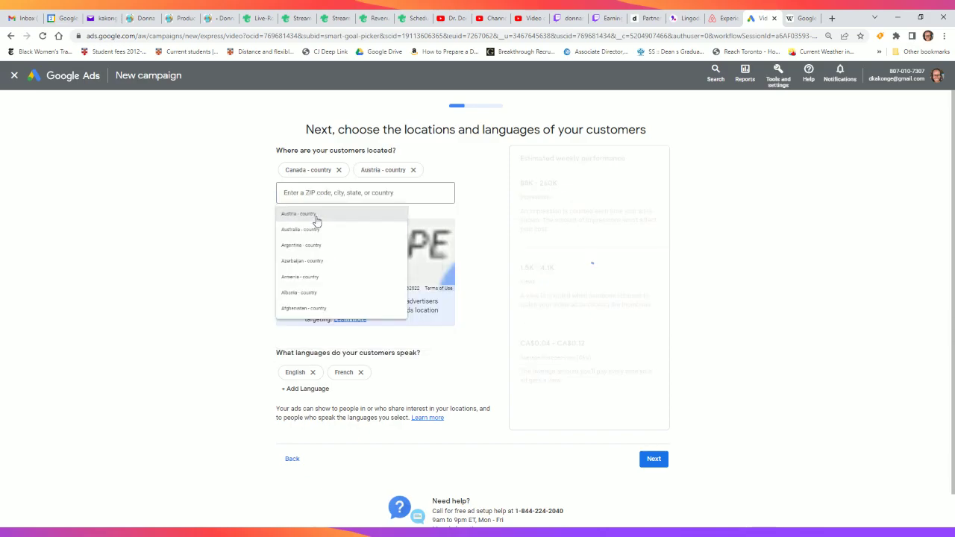
pyautogui.click(312, 186)
pyautogui.write('a')
pyautogui.click(314, 218)
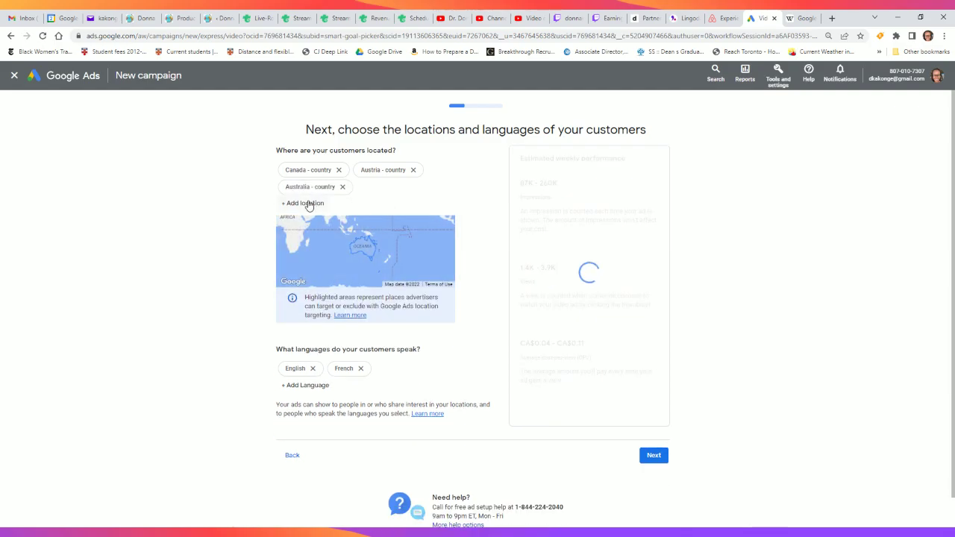
pyautogui.click(309, 203)
pyautogui.write('a')
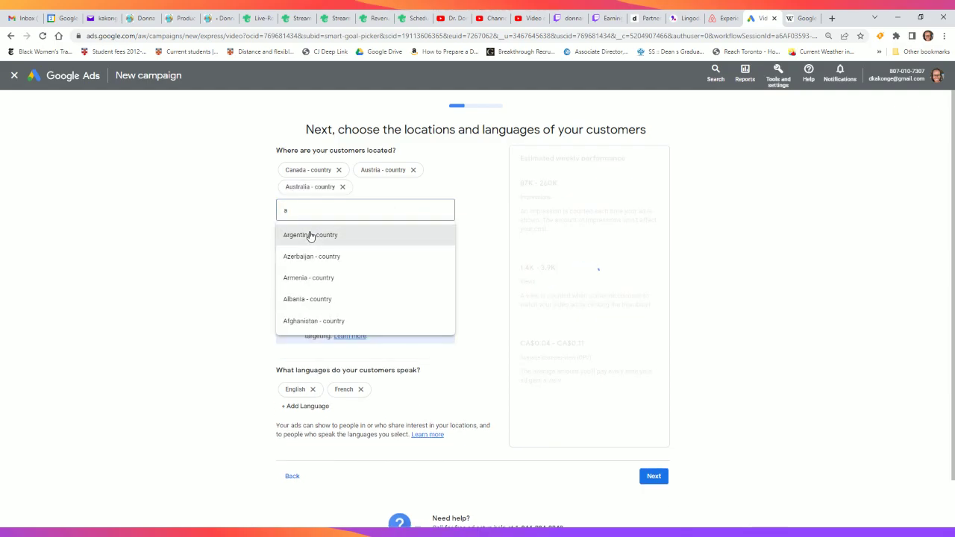
pyautogui.click(310, 235)
# Step: Add Azerbaijan, Armenia, Albania and Afghanistan as target countries for the campaign
pyautogui.click(307, 206)
pyautogui.write('a')
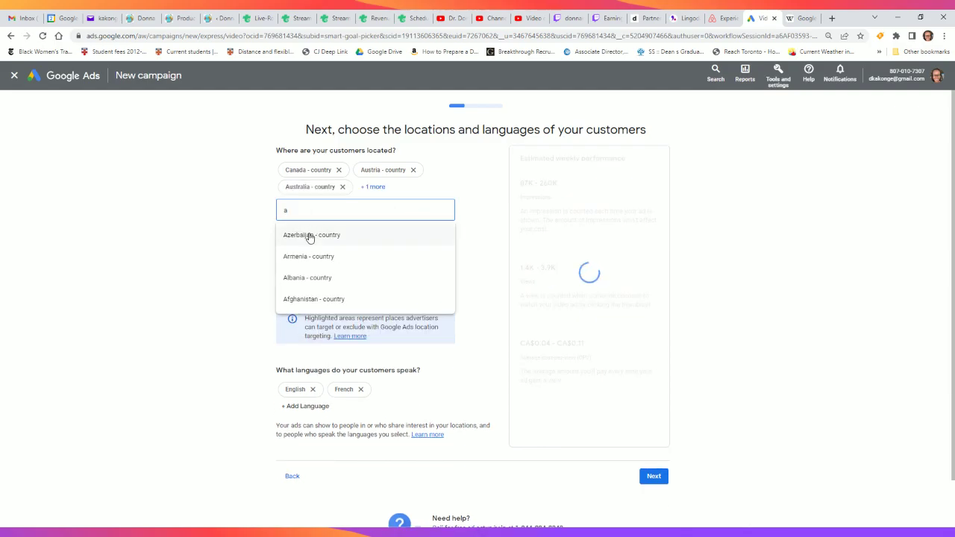
pyautogui.click(309, 234)
pyautogui.click(308, 204)
pyautogui.write('a')
pyautogui.click(307, 234)
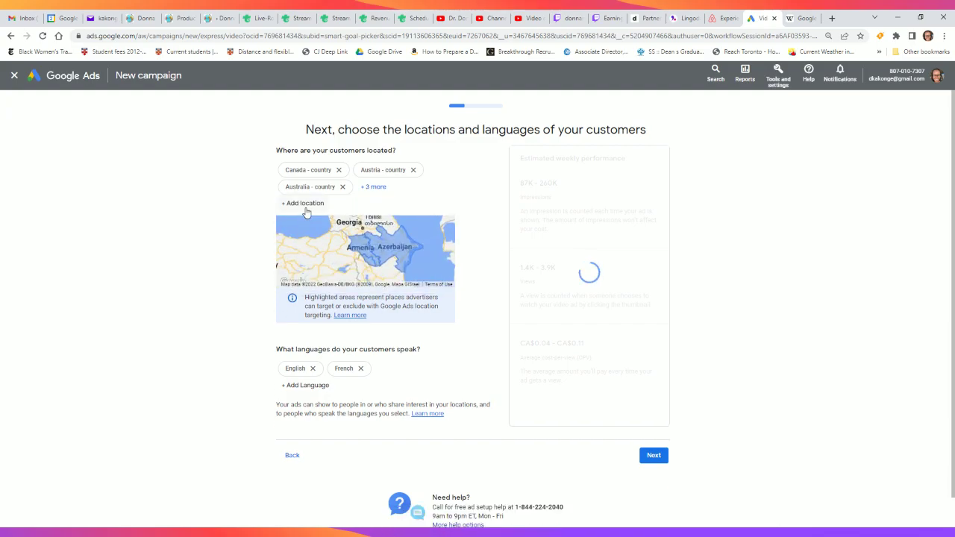
pyautogui.click(305, 206)
pyautogui.write('a')
pyautogui.click(311, 235)
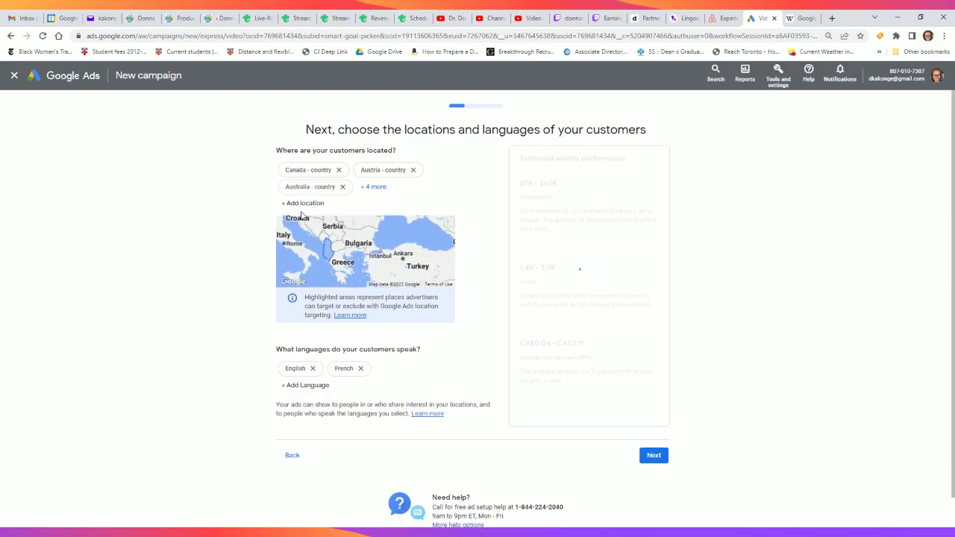
pyautogui.click(304, 205)
pyautogui.write('a')
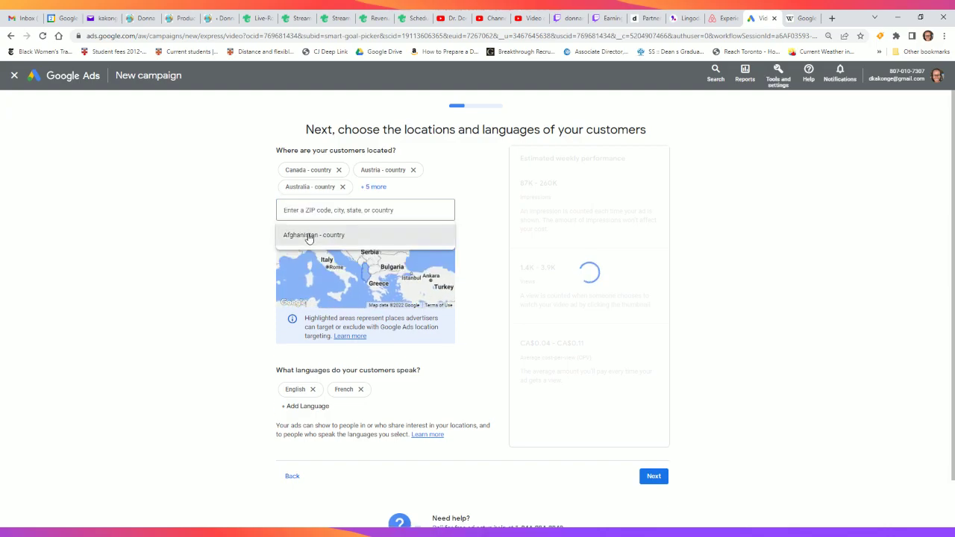
pyautogui.click(309, 235)
# Step: Add Belgium, Brazil and Belarus to the campaign's customer locations
pyautogui.click(301, 205)
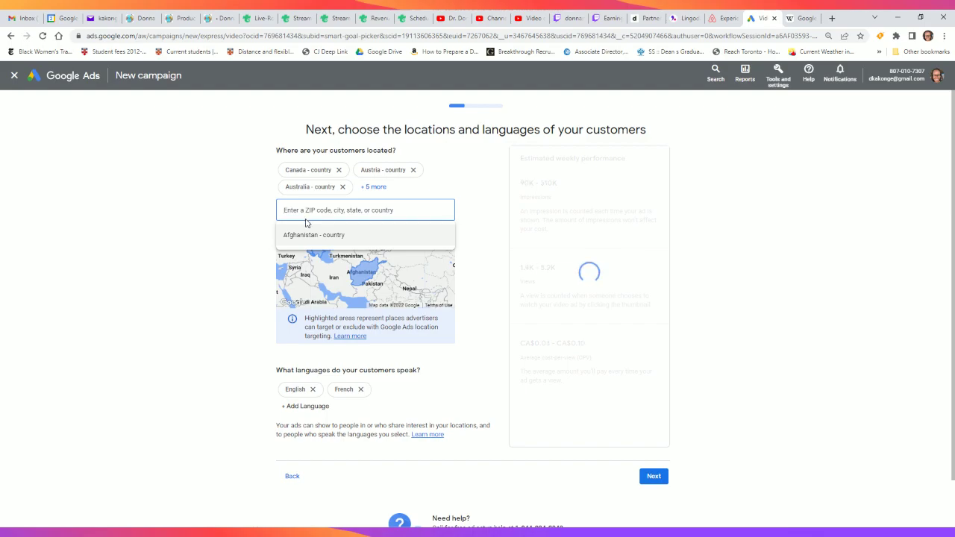
pyautogui.write('b')
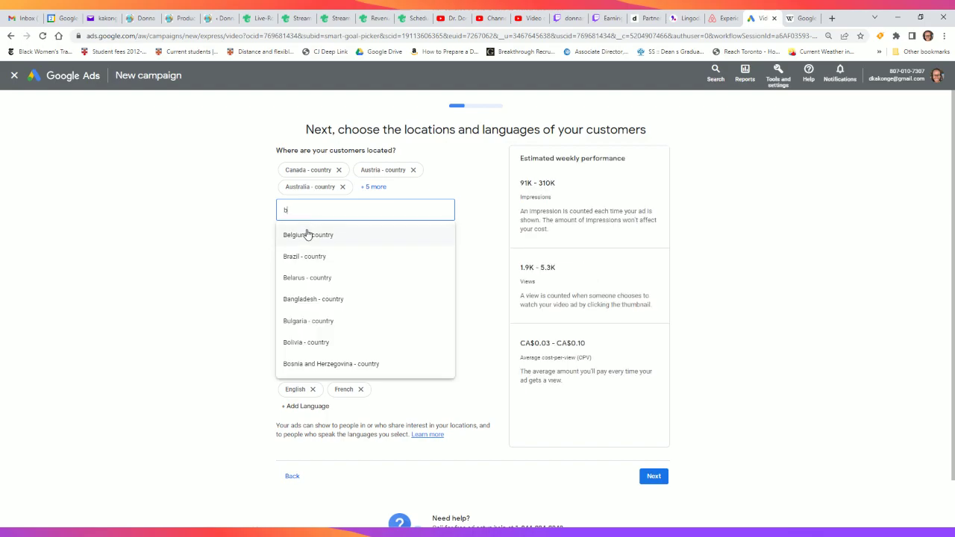
pyautogui.click(305, 233)
pyautogui.click(305, 206)
pyautogui.write('b')
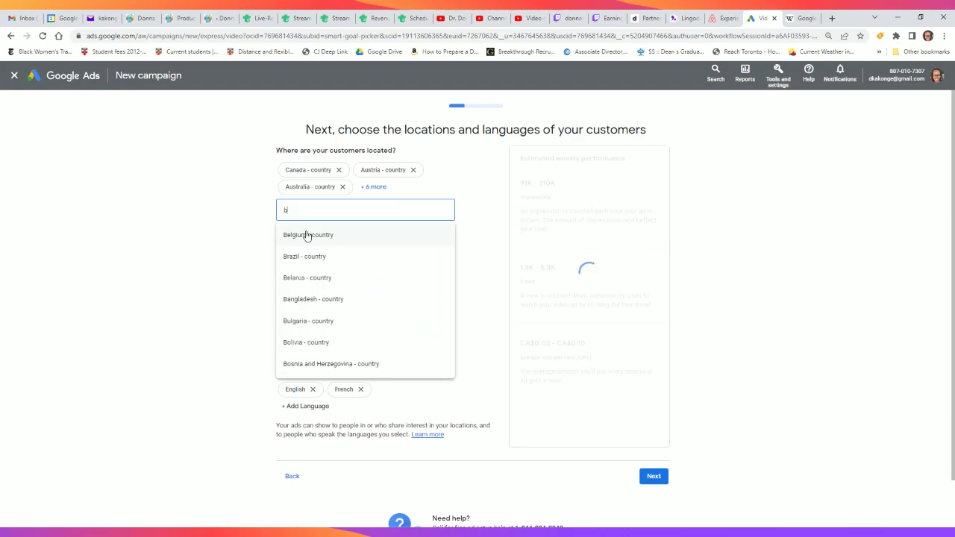
pyautogui.click(305, 232)
pyautogui.click(301, 207)
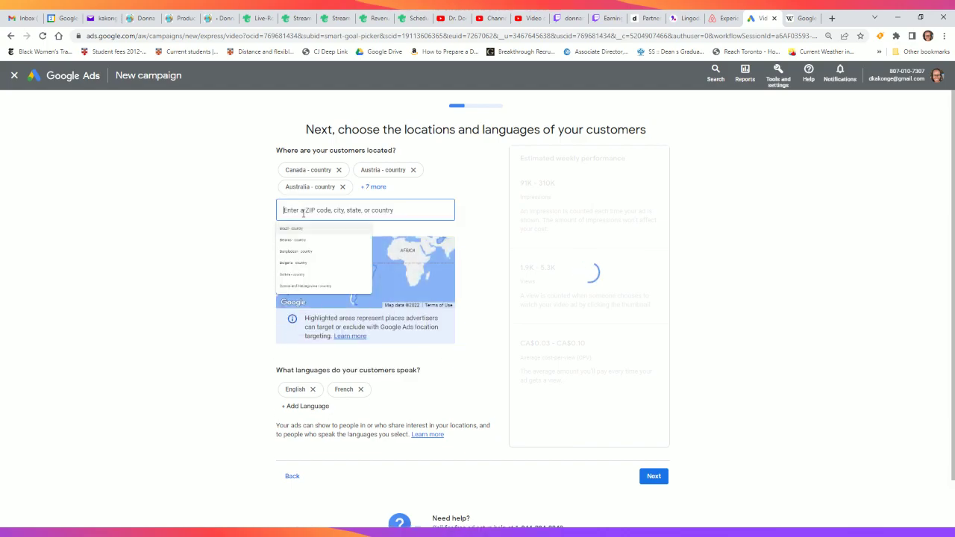
pyautogui.write('b')
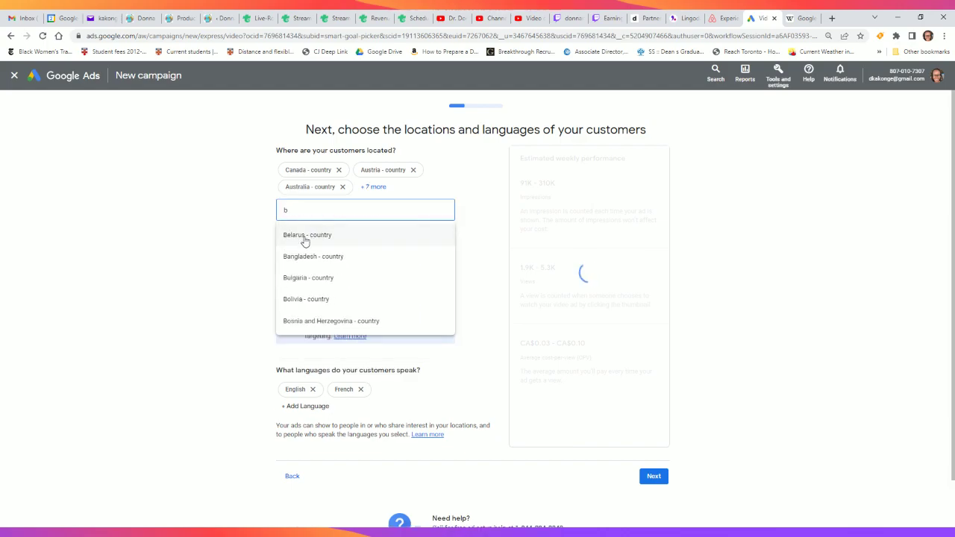
pyautogui.click(305, 234)
# Step: Add Bangladesh, Bulgaria, Bolivia, and Bosnia and Herzegovina as customer locations
pyautogui.click(301, 207)
pyautogui.write('b')
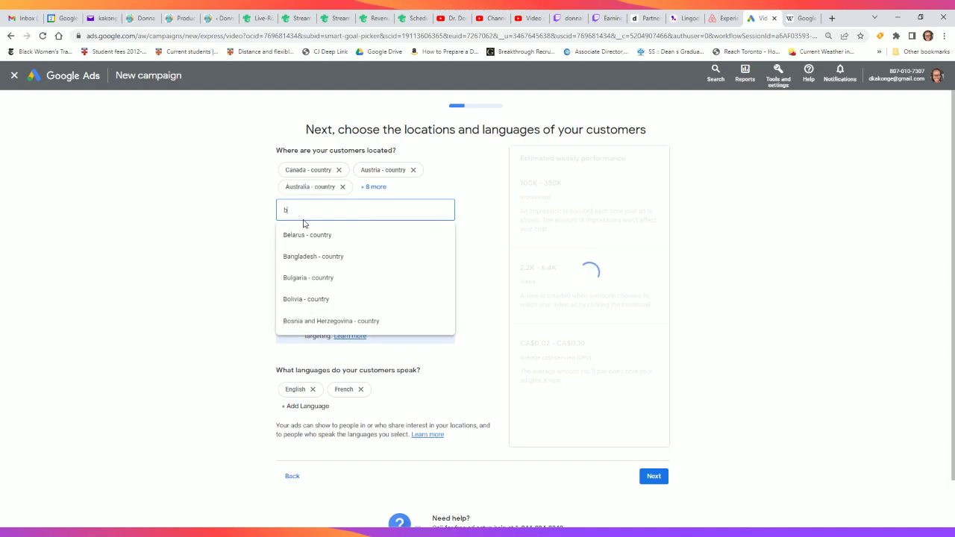
pyautogui.click(303, 235)
pyautogui.click(301, 208)
pyautogui.write('b')
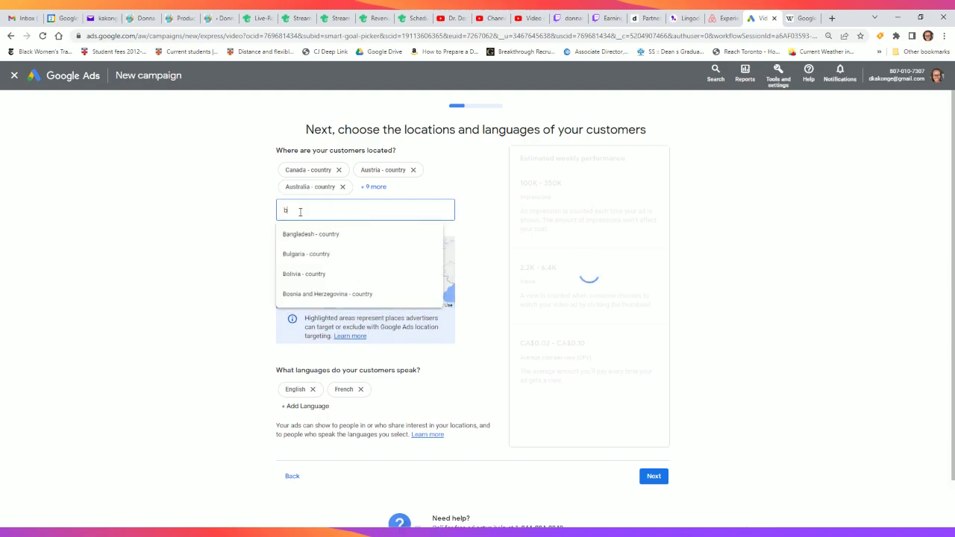
pyautogui.click(300, 234)
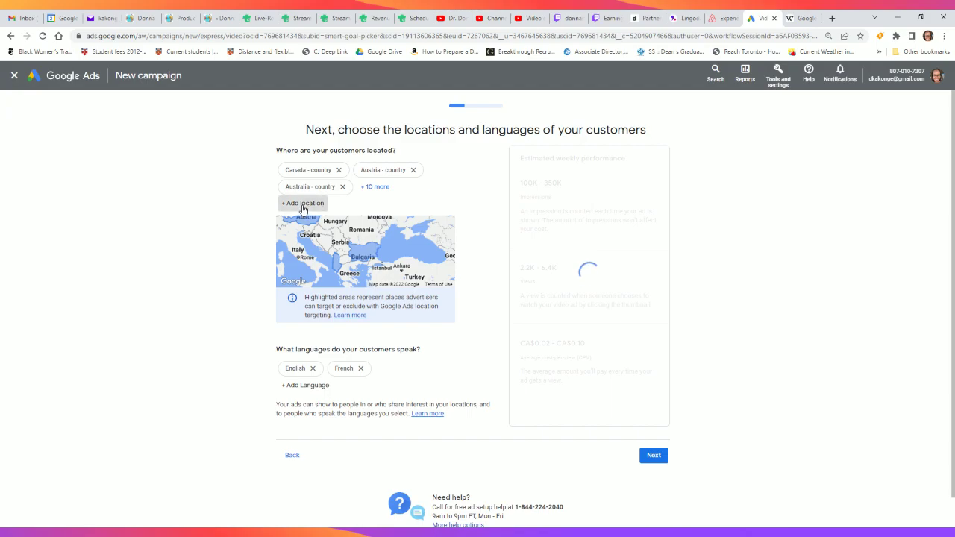
pyautogui.click(301, 205)
pyautogui.write('bo')
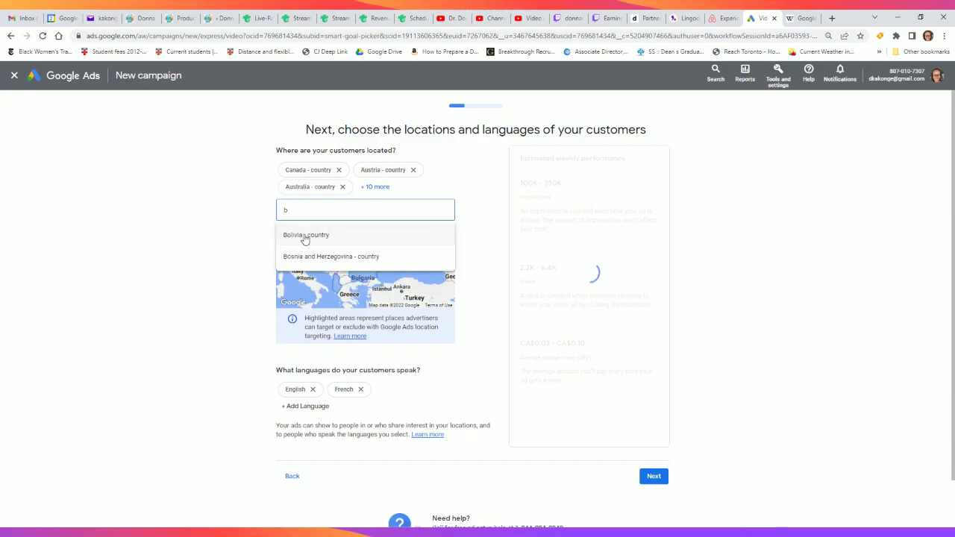
pyautogui.click(305, 235)
pyautogui.click(302, 211)
pyautogui.write('bos')
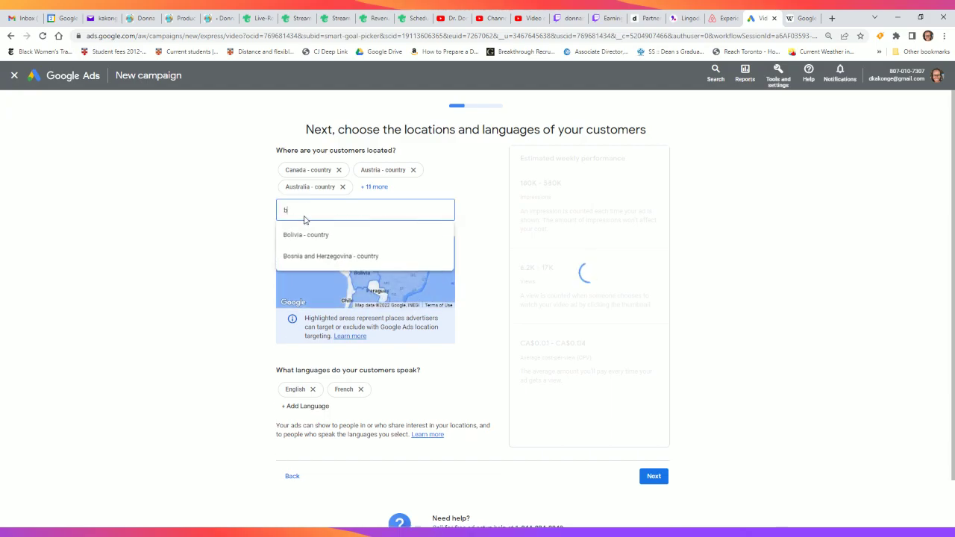
pyautogui.click(305, 234)
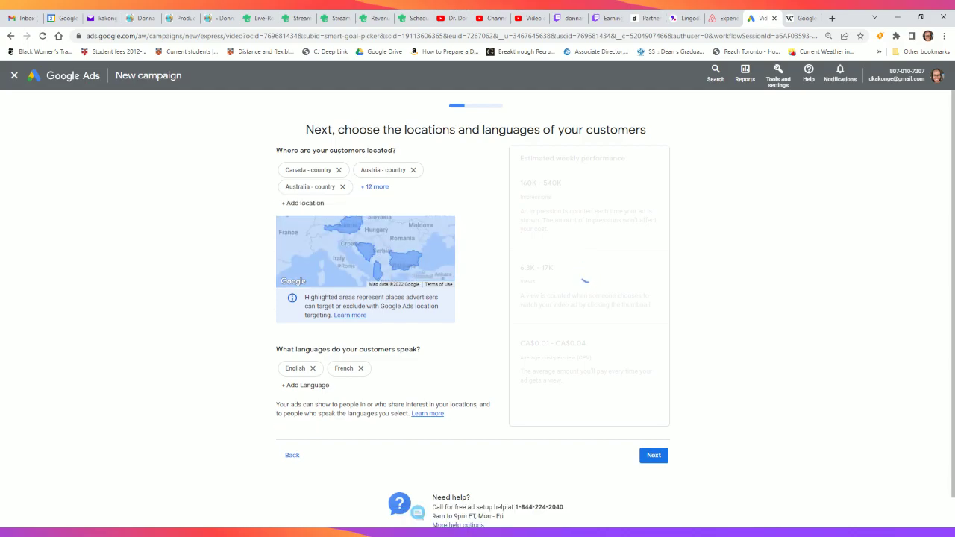
# Step: Add the first two suggested countries starting with C, including Colombia, to the customer locations
pyautogui.click(300, 206)
pyautogui.write('c')
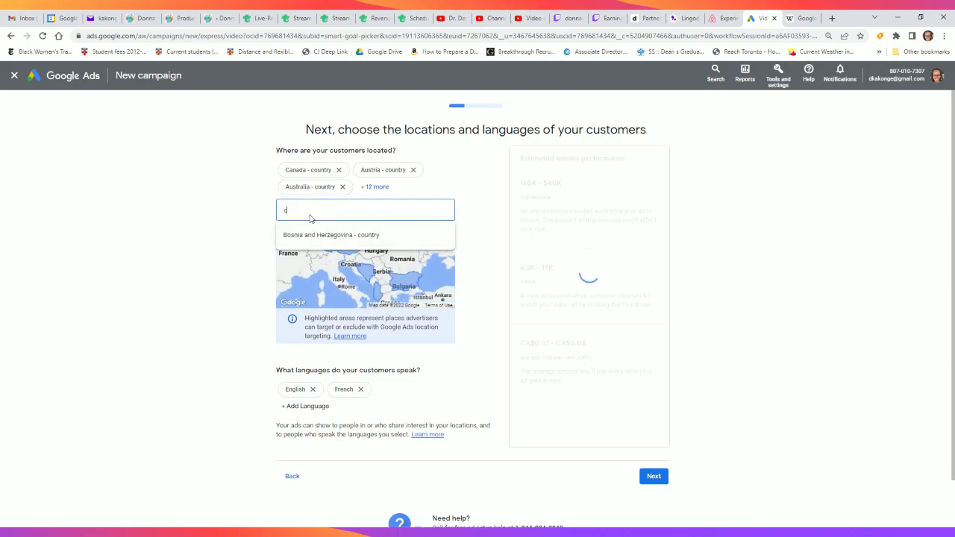
pyautogui.click(305, 236)
pyautogui.click(302, 206)
pyautogui.write('c')
pyautogui.click(305, 233)
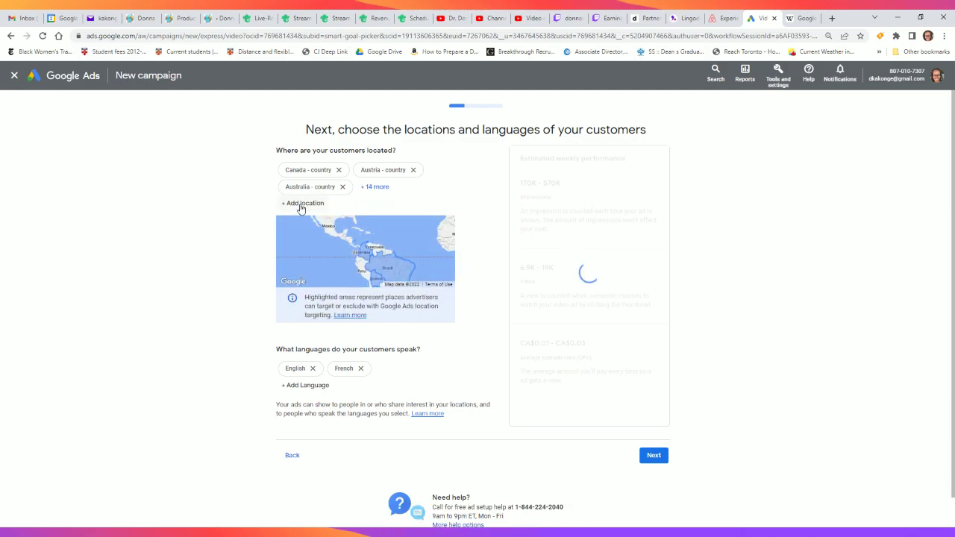
# Step: Add Chile, China and Costa Rica to the campaign's customer locations
pyautogui.click(302, 206)
pyautogui.write('c')
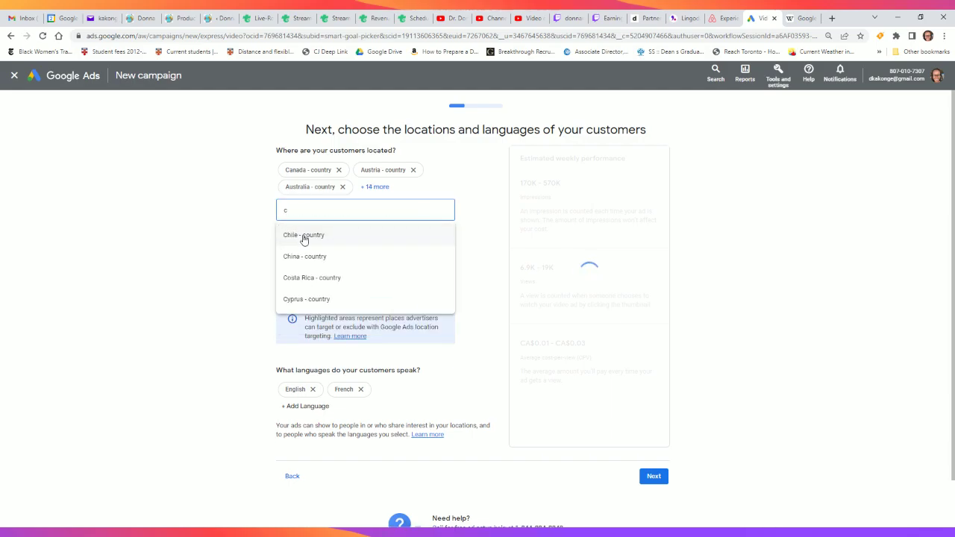
pyautogui.click(305, 235)
pyautogui.click(301, 202)
pyautogui.write('c')
pyautogui.click(305, 233)
pyautogui.write('c')
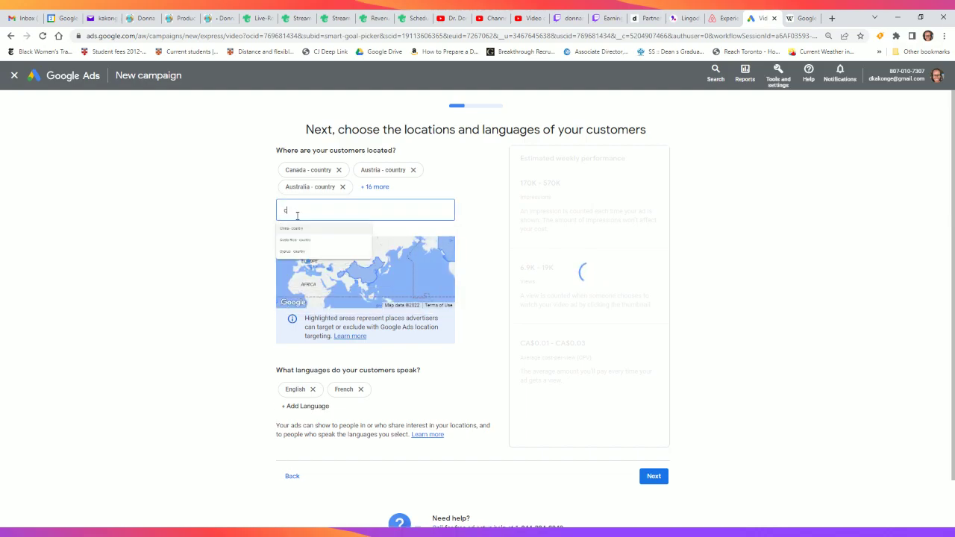
pyautogui.click(303, 236)
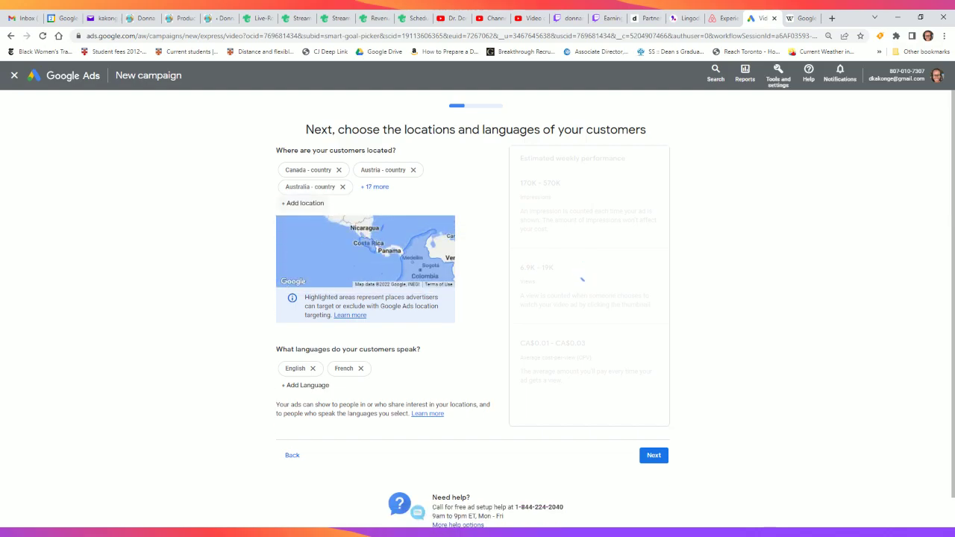
# Step: Add Cyprus and Denmark to the campaign's customer locations
pyautogui.click(297, 206)
pyautogui.write('c')
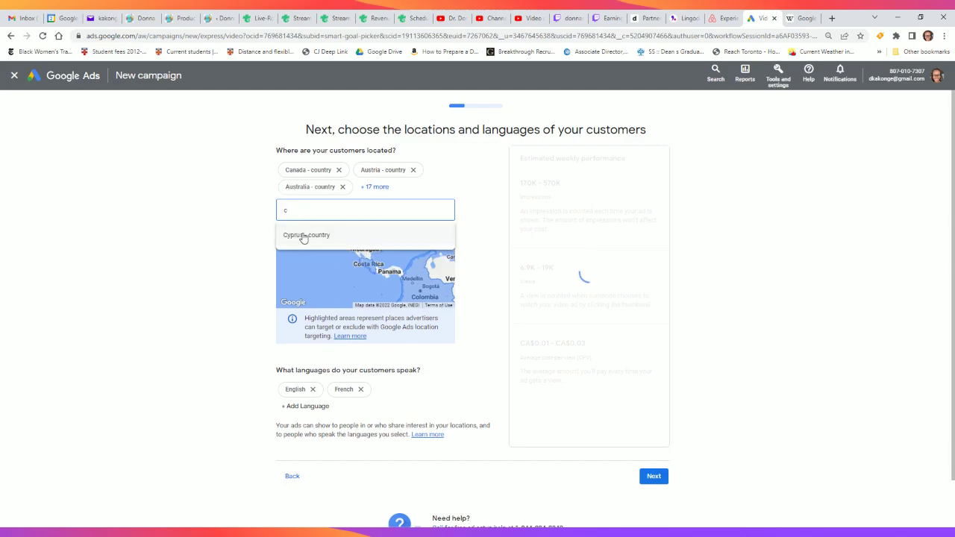
pyautogui.click(301, 235)
pyautogui.click(295, 211)
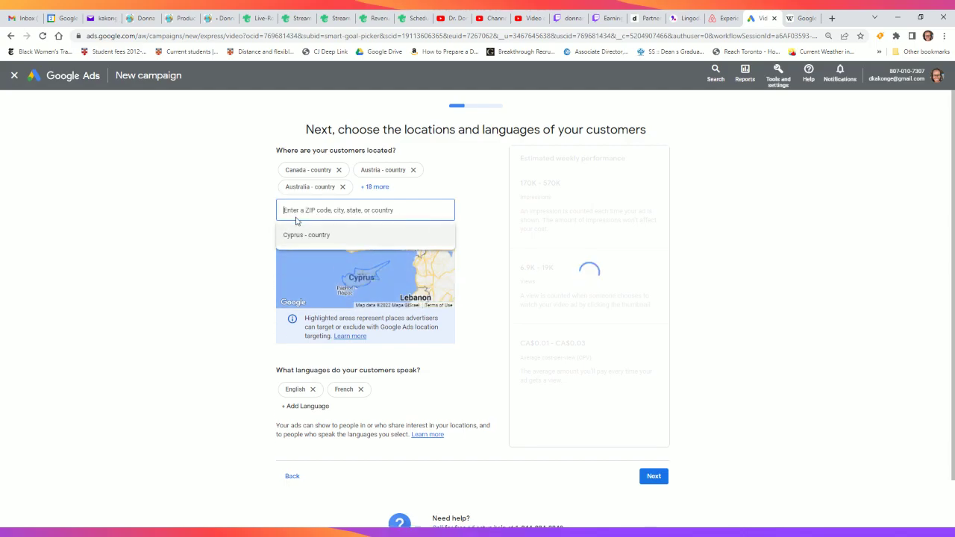
pyautogui.write('d')
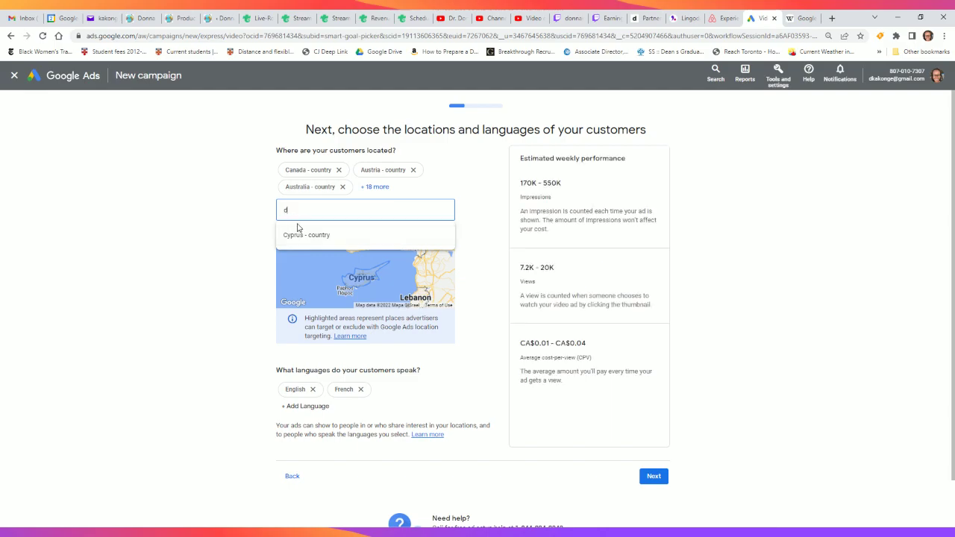
pyautogui.click(300, 234)
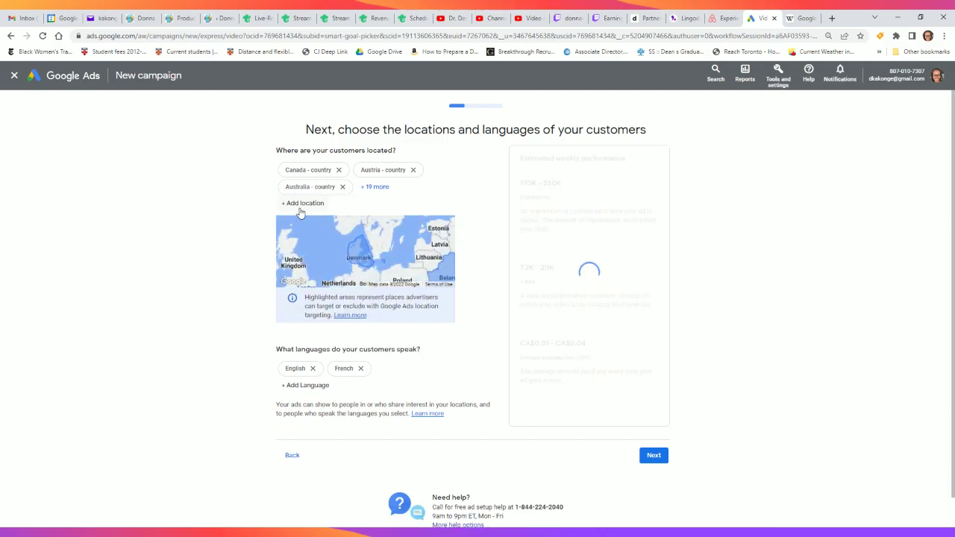
# Step: Add the Dominican Republic, Djibouti and Dominica to the campaign's customer locations
pyautogui.click(301, 204)
pyautogui.write('d')
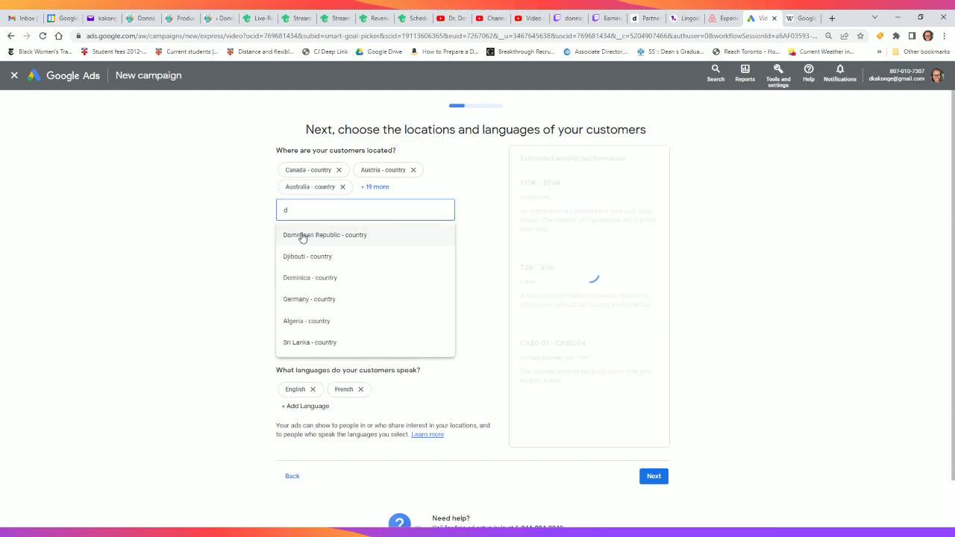
pyautogui.click(300, 235)
pyautogui.click(302, 203)
pyautogui.write('d')
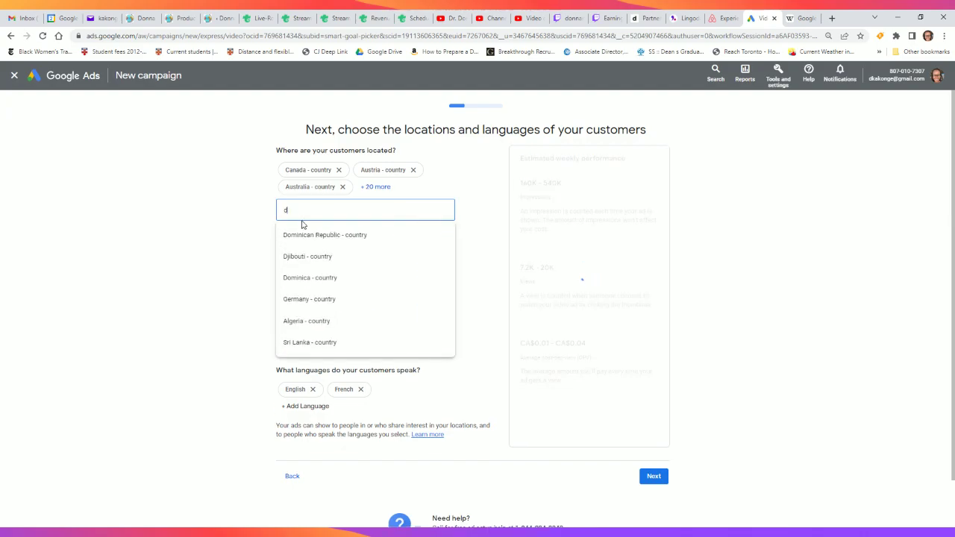
pyautogui.click(302, 237)
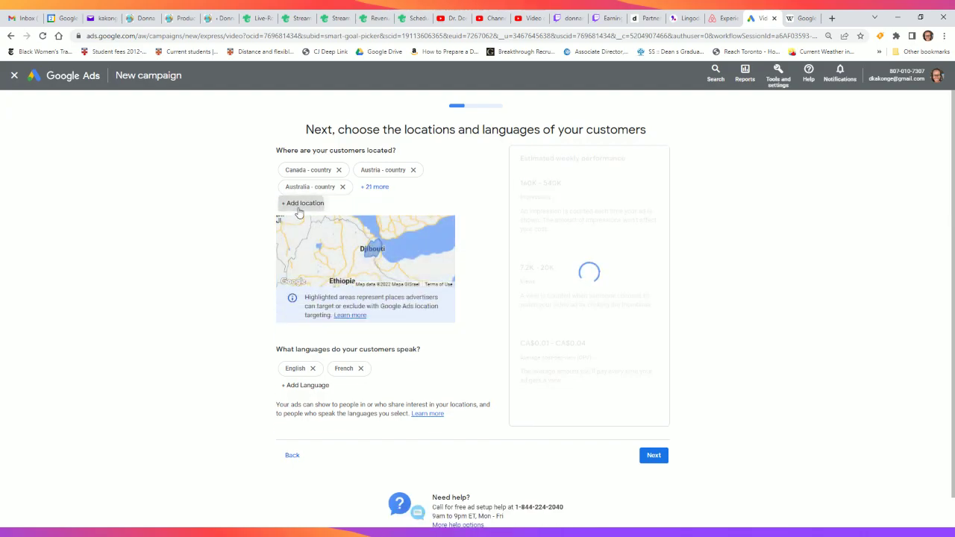
pyautogui.click(300, 211)
pyautogui.write('d')
pyautogui.click(301, 235)
# Step: Add Germany, Algeria and Sri Lanka to the campaign's customer locations
pyautogui.click(299, 212)
pyautogui.write('d')
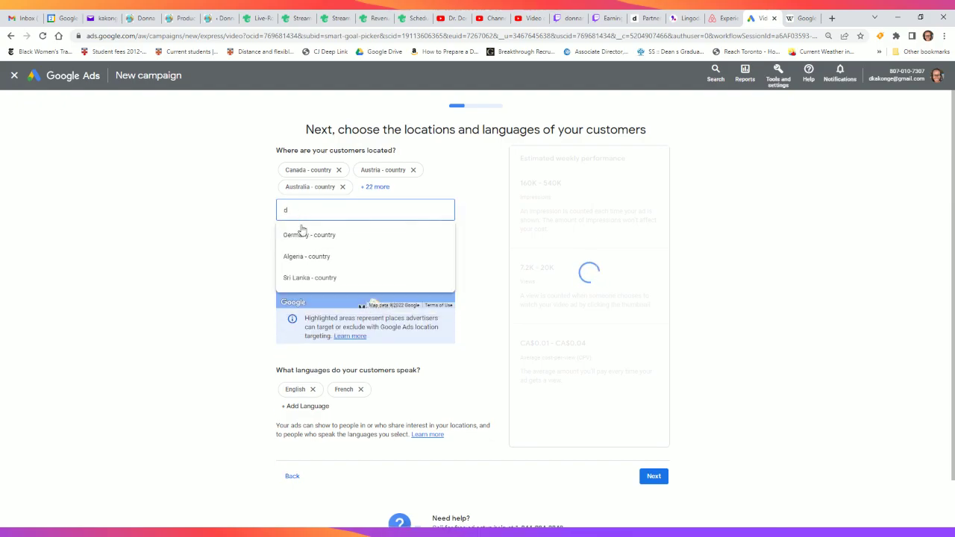
pyautogui.click(301, 235)
pyautogui.click(302, 203)
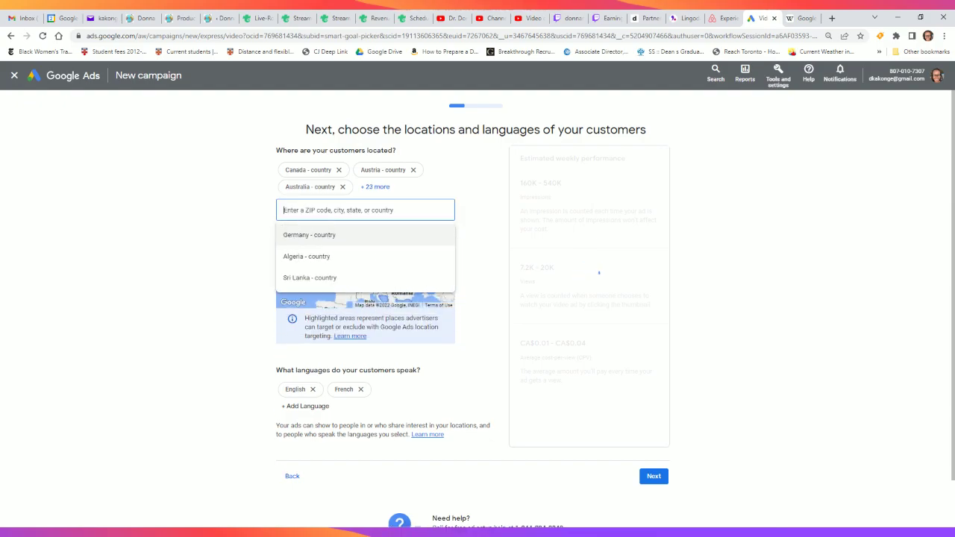
pyautogui.write('d')
pyautogui.click(301, 234)
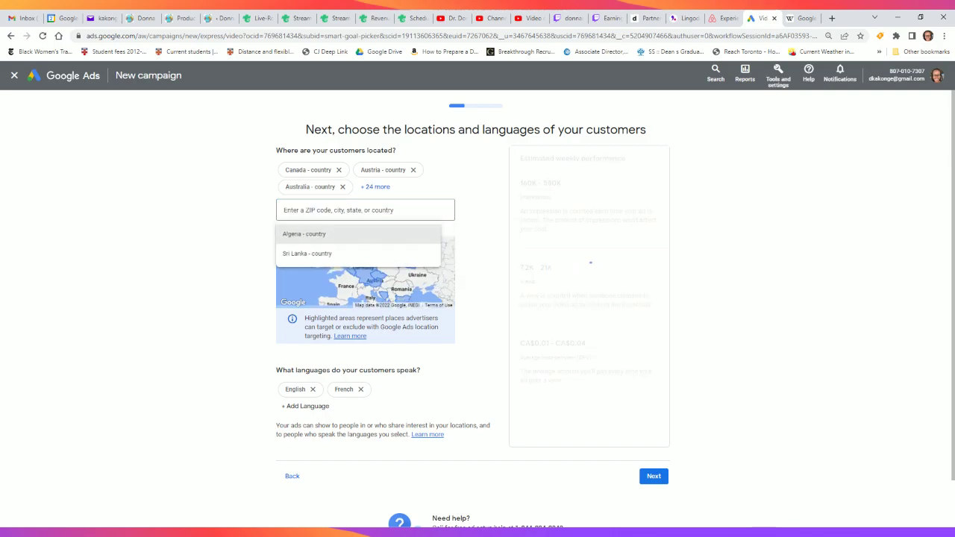
pyautogui.click(303, 202)
pyautogui.write('d')
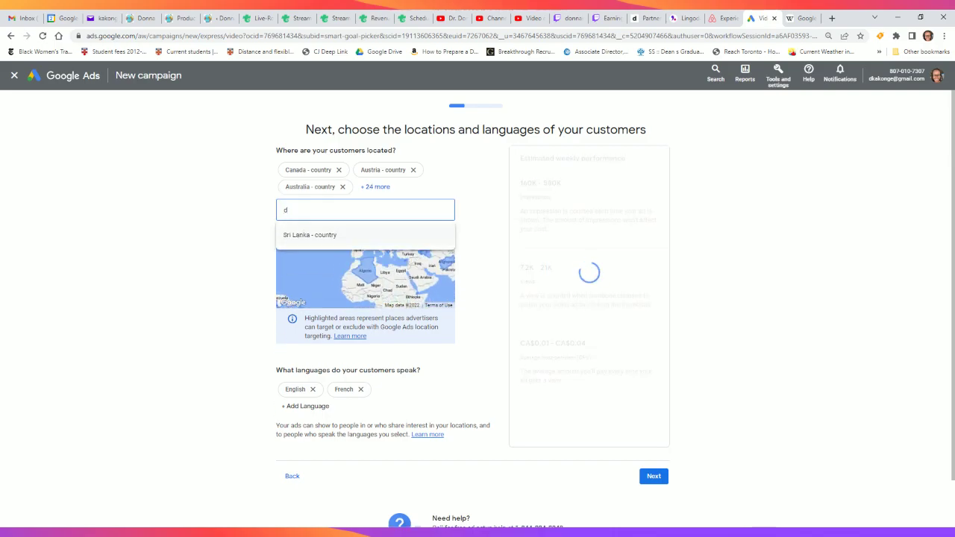
pyautogui.click(298, 234)
# Step: Add Estonia and Ecuador to the campaign's customer locations
pyautogui.click(296, 210)
pyautogui.write('e')
pyautogui.click(305, 235)
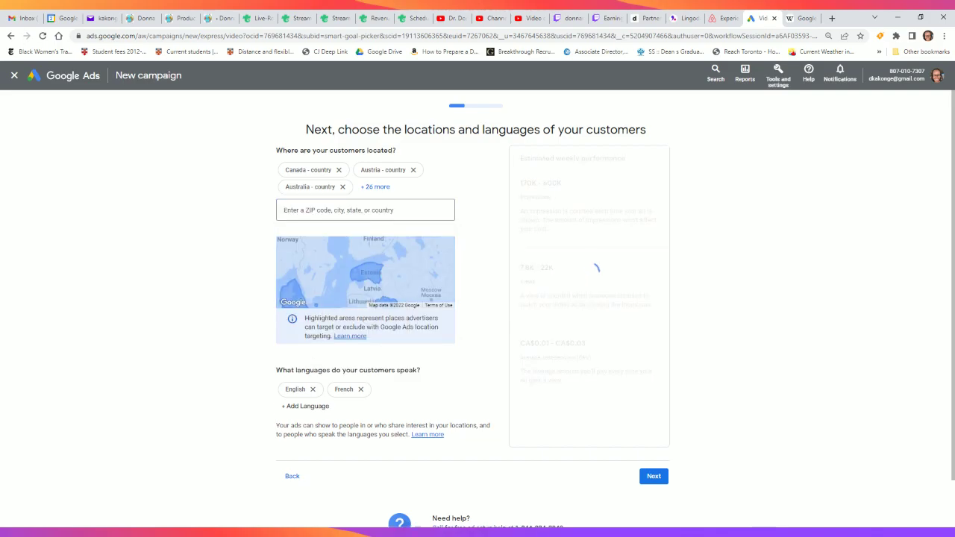
pyautogui.click(302, 203)
pyautogui.write('e')
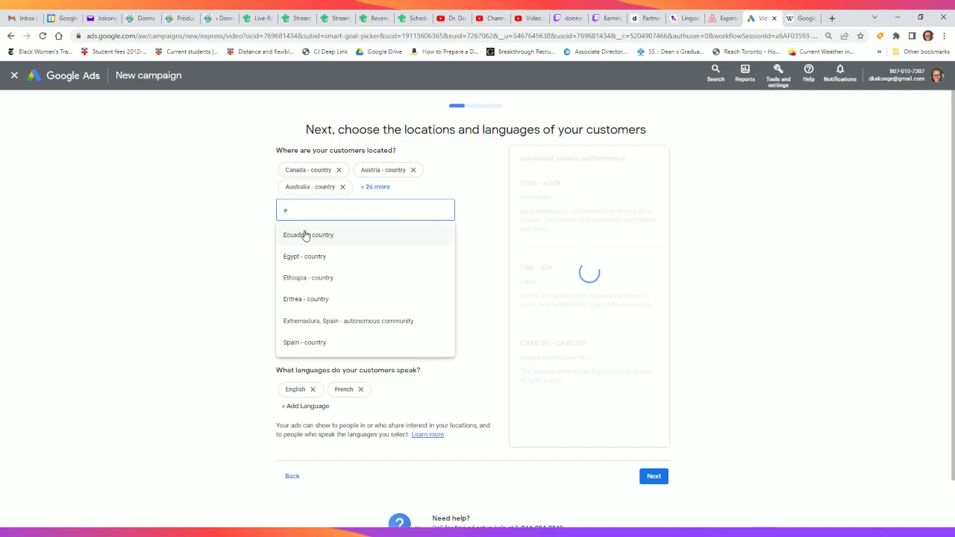
pyautogui.click(305, 234)
# Step: Add Egypt, Ethiopia and Eritrea to the campaign's customer locations
pyautogui.click(302, 203)
pyautogui.write('e')
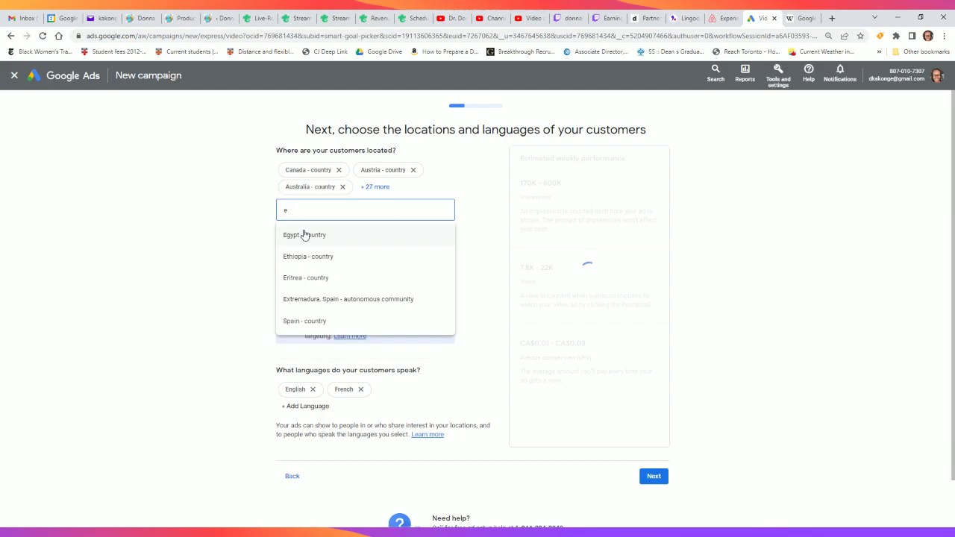
pyautogui.click(305, 234)
pyautogui.click(302, 203)
pyautogui.write('e')
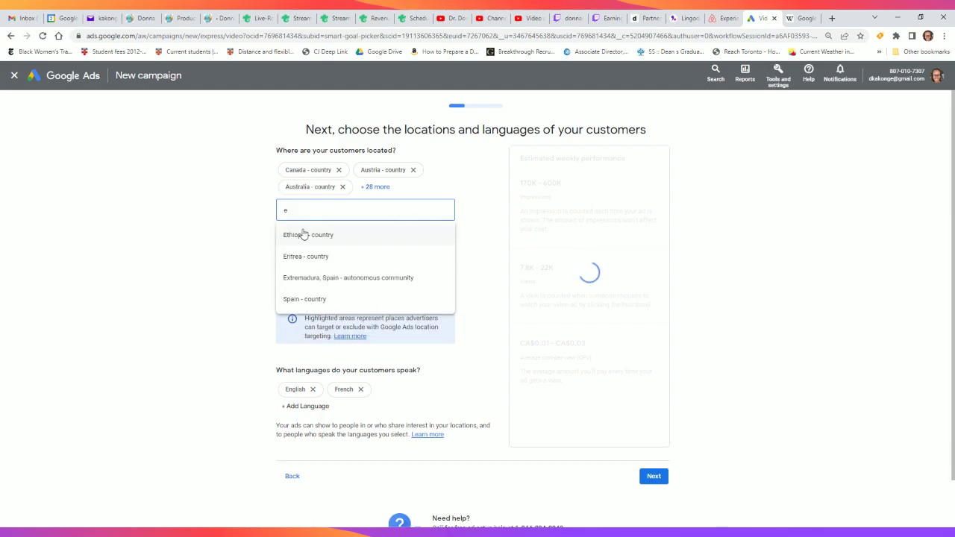
pyautogui.click(305, 234)
pyautogui.click(302, 202)
pyautogui.write('e')
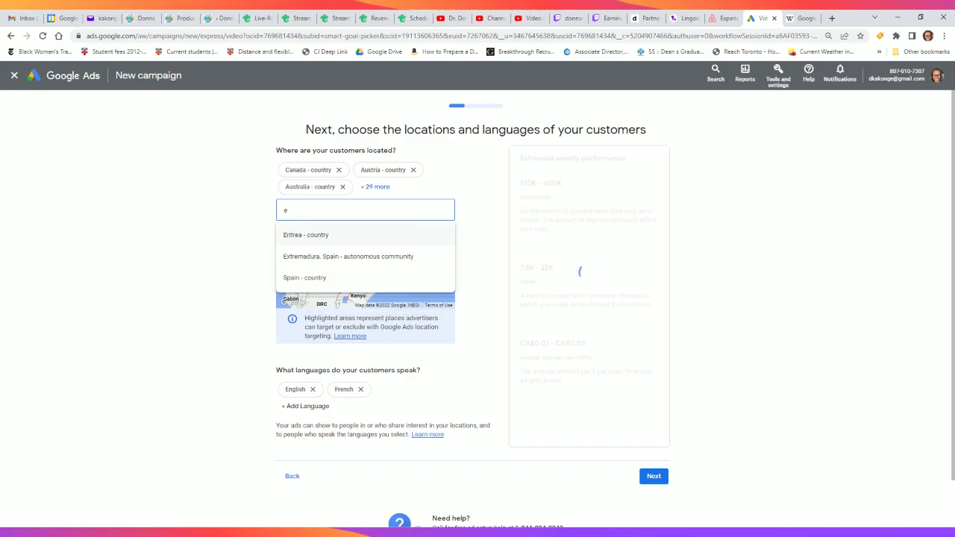
pyautogui.click(303, 235)
# Step: Add the autonomous community of Extremadura, Spain, and the country Spain to the customer locations
pyautogui.click(301, 204)
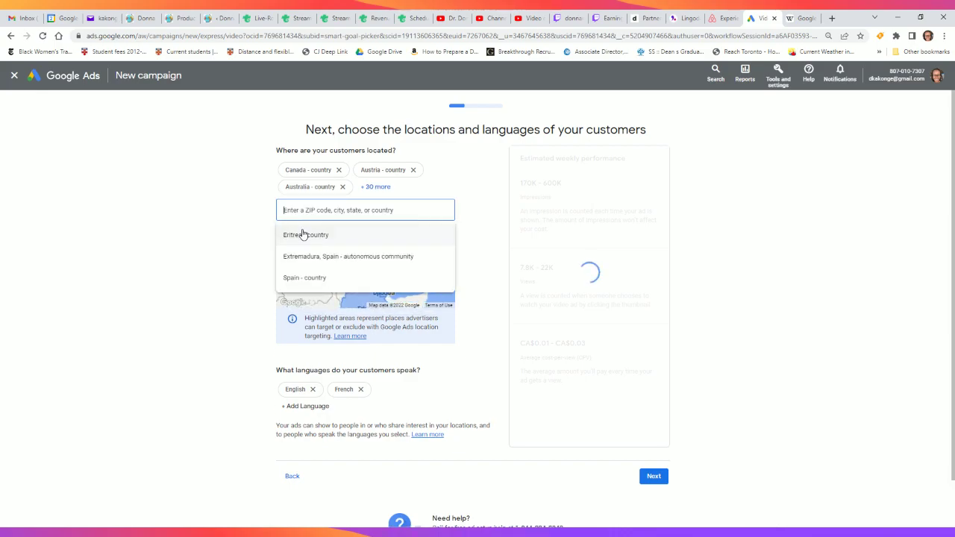
pyautogui.write('e1')
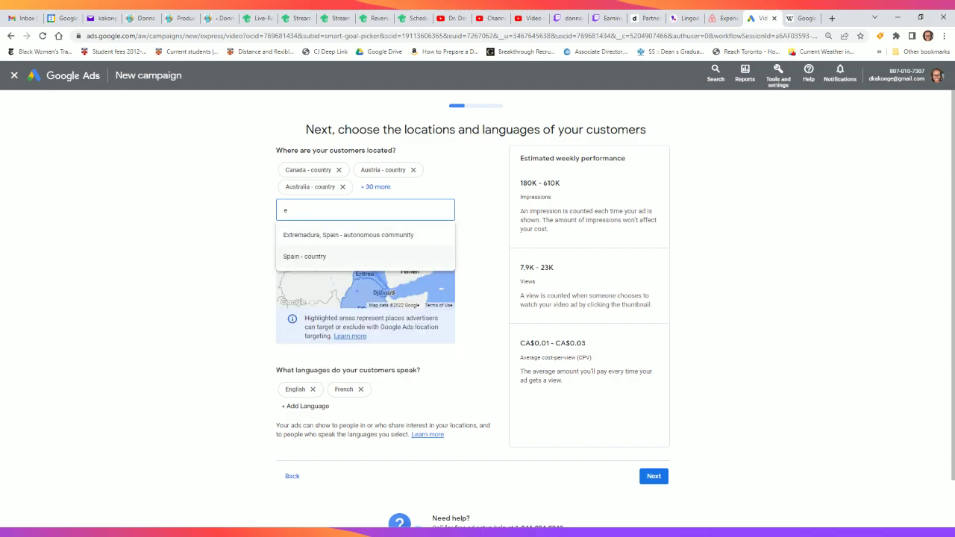
pyautogui.click(325, 235)
pyautogui.click(304, 206)
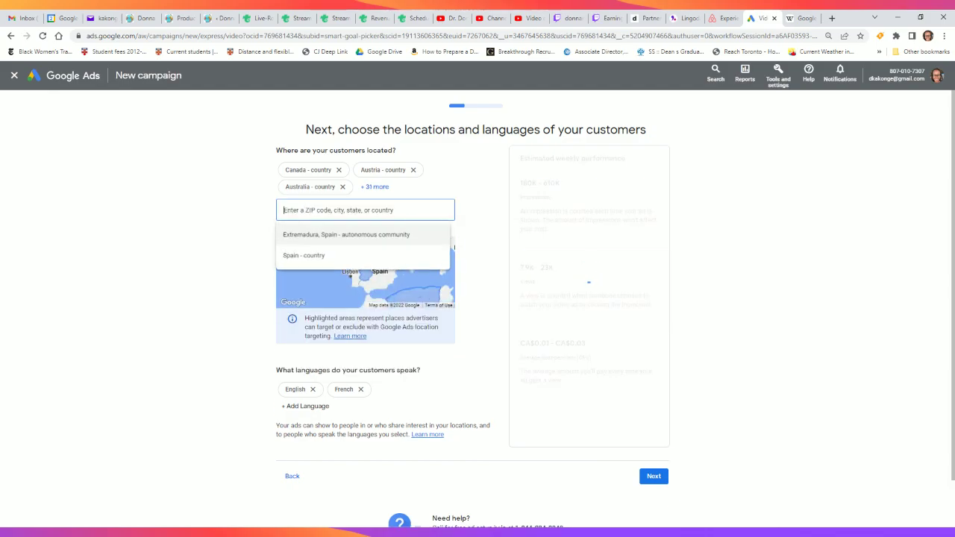
pyautogui.click(309, 237)
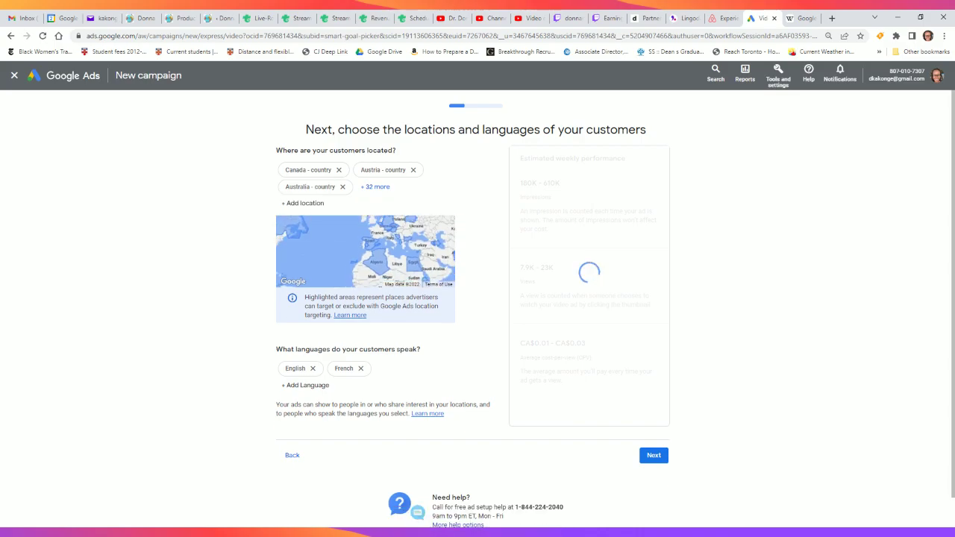
# Step: Add France, Finland and Fiji to the campaign's customer locations
pyautogui.click(303, 206)
pyautogui.write('f')
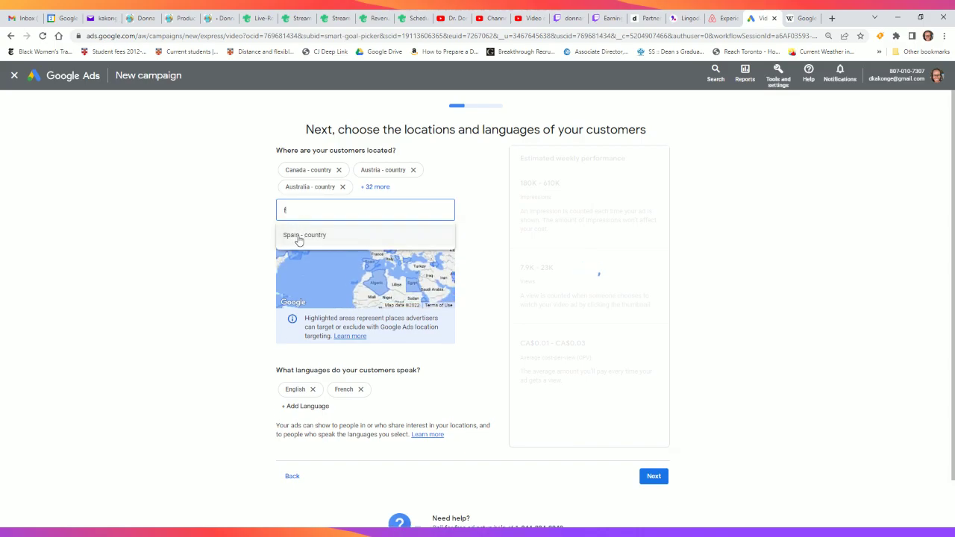
pyautogui.click(304, 237)
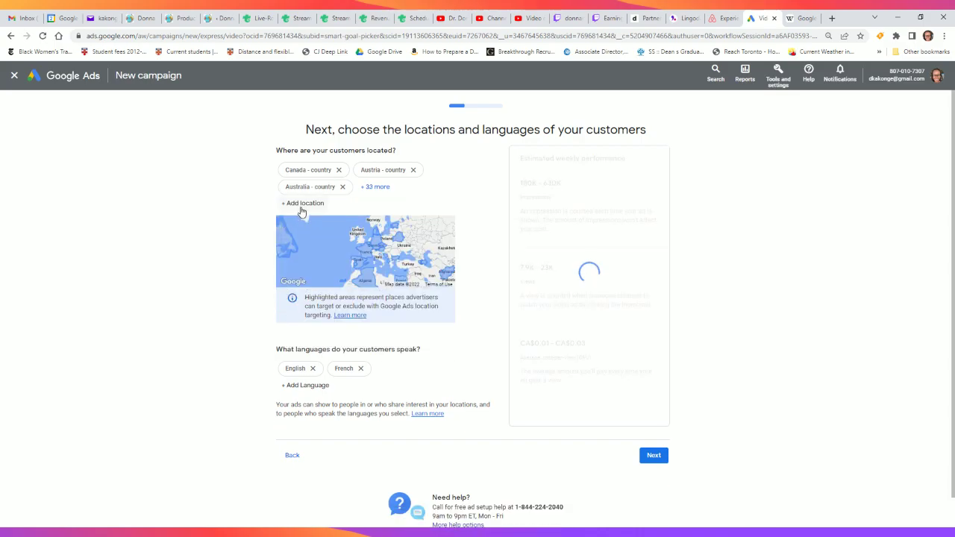
pyautogui.click(302, 211)
pyautogui.write('f')
pyautogui.click(304, 230)
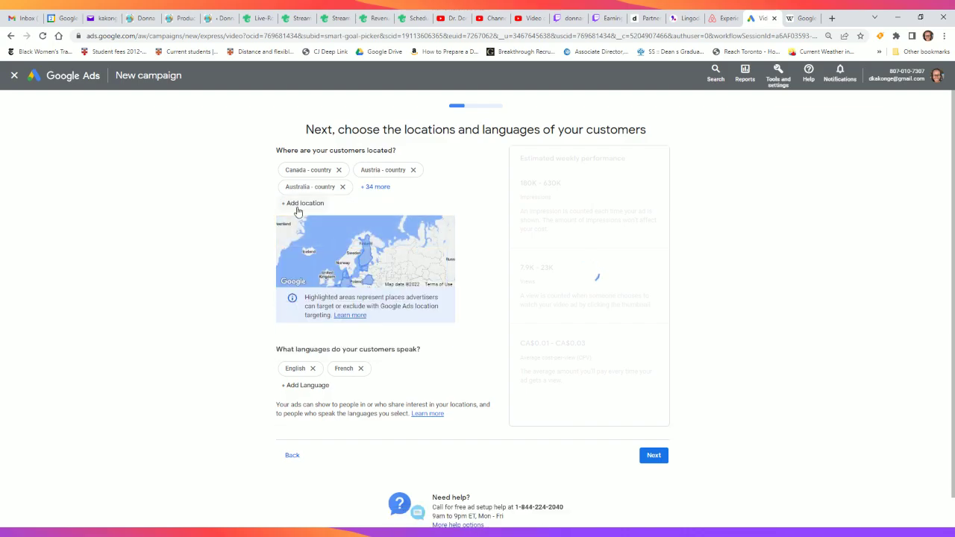
pyautogui.click(298, 209)
pyautogui.write('f')
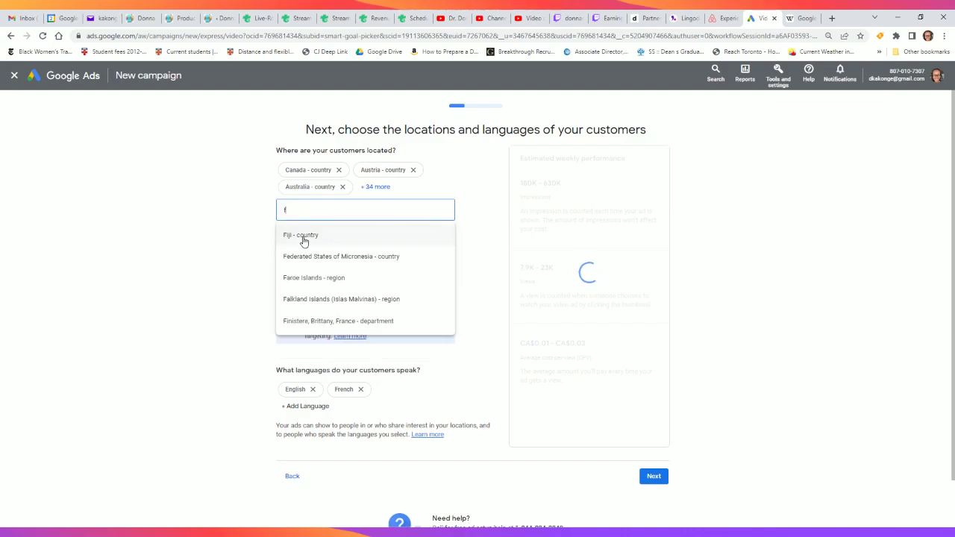
pyautogui.click(303, 235)
# Step: Add the Federated States of Micronesia, the Faroe Islands and the Falkland Islands (Islas Malvinas) as customer locations
pyautogui.click(303, 211)
pyautogui.write('f')
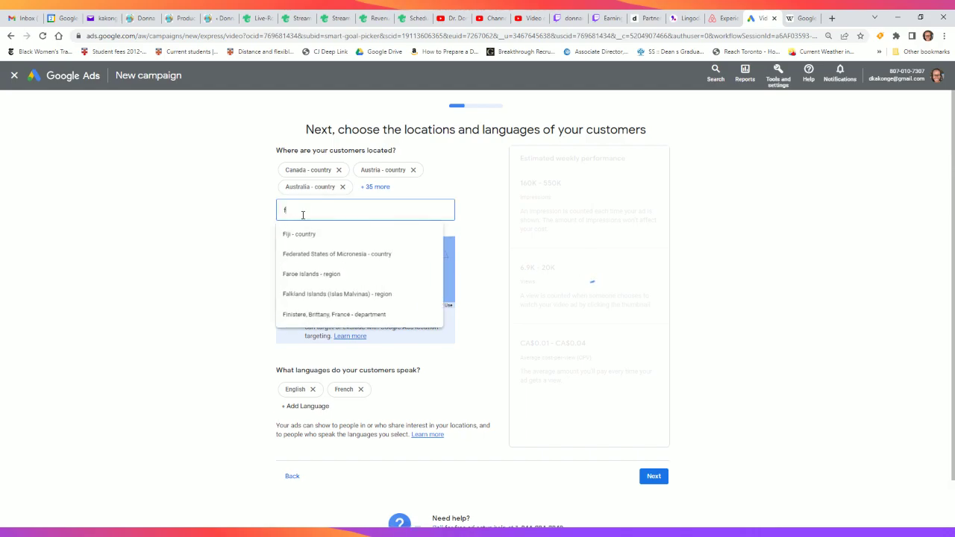
pyautogui.click(304, 232)
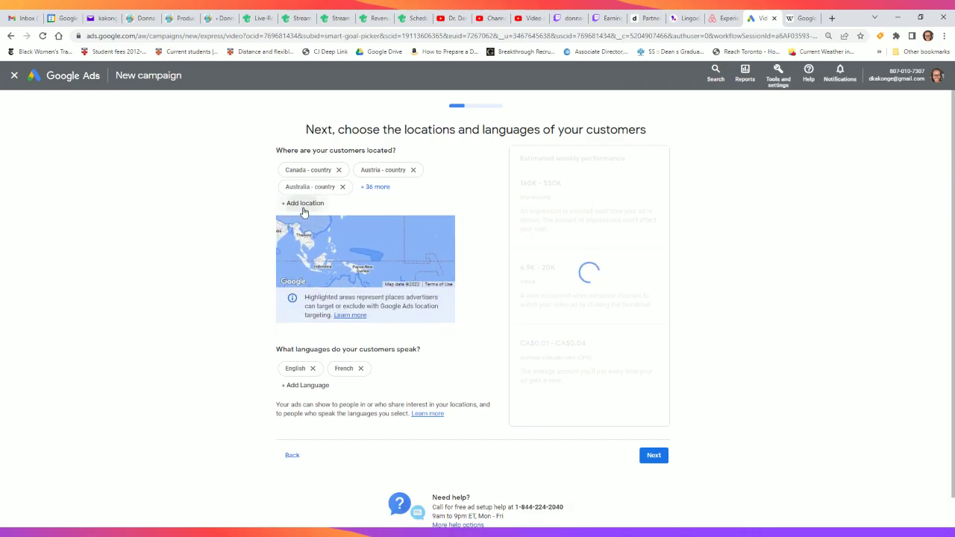
pyautogui.click(302, 210)
pyautogui.write('f')
pyautogui.click(308, 237)
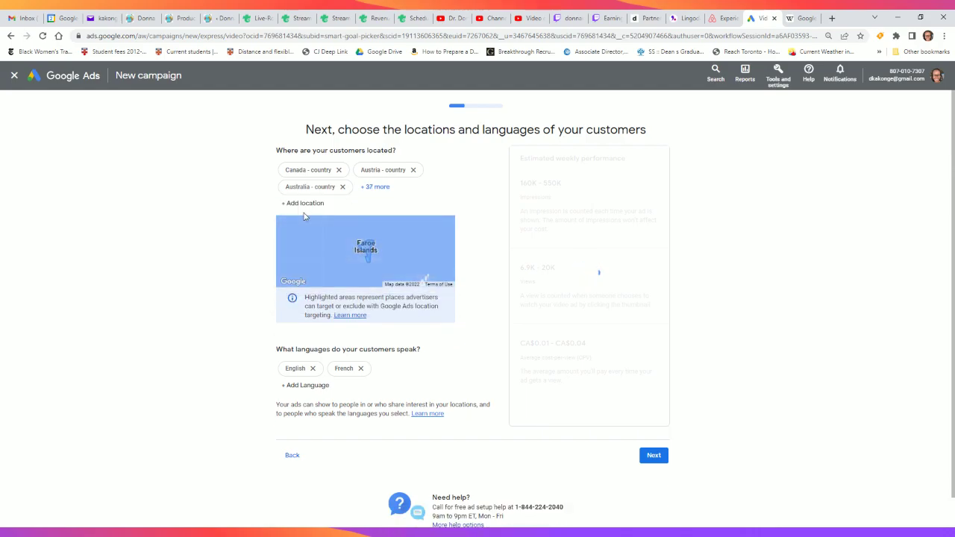
pyautogui.click(301, 212)
pyautogui.write('f')
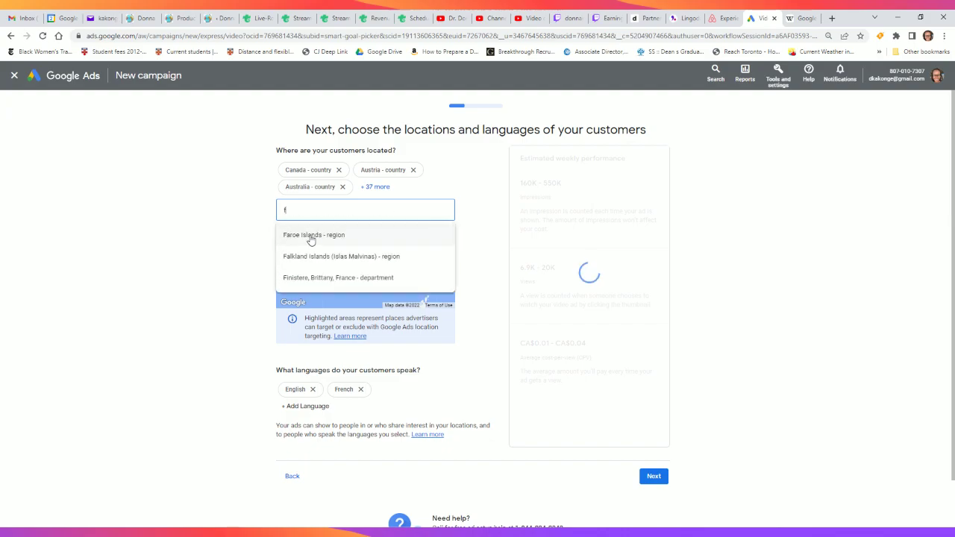
pyautogui.click(310, 239)
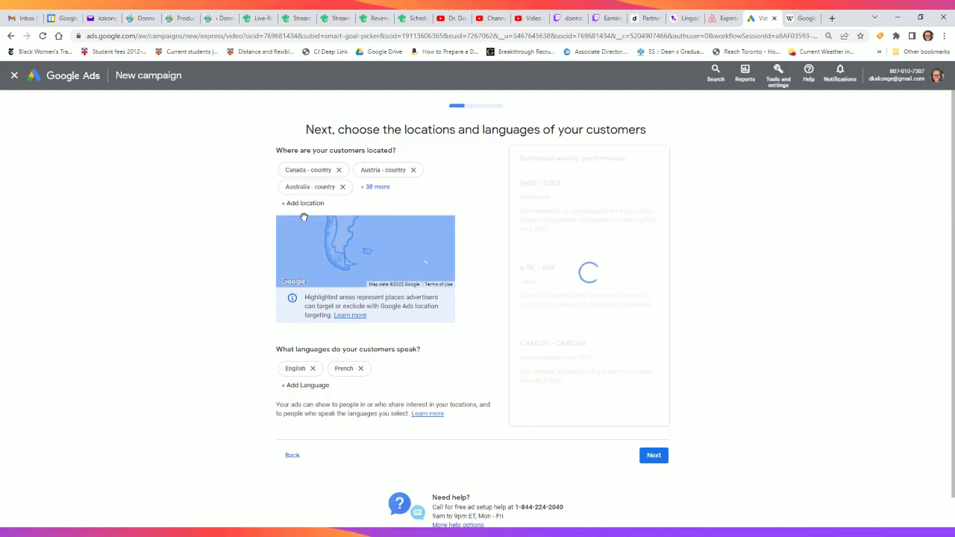
# Step: Add the United Kingdom, Greece and Guatemala to the campaign's customer locations
pyautogui.click(304, 214)
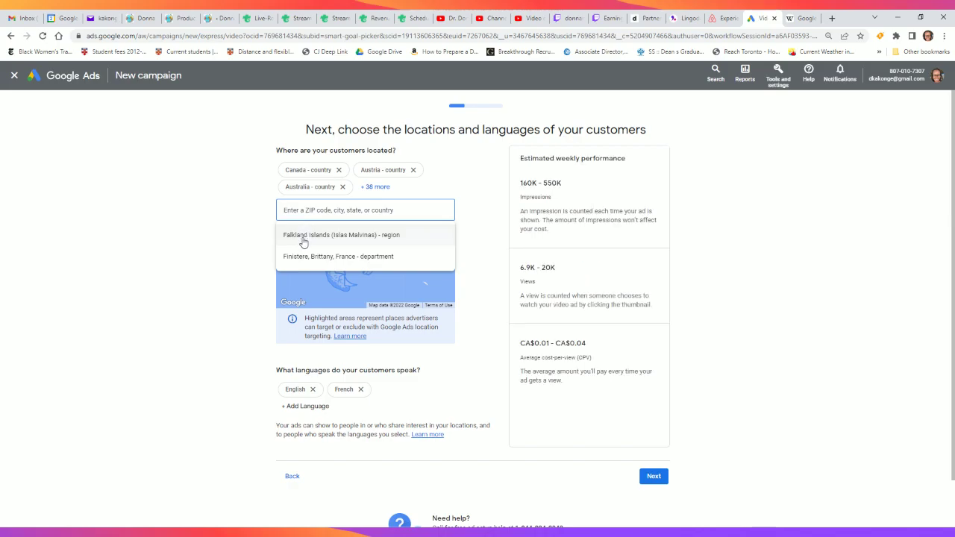
pyautogui.write('g')
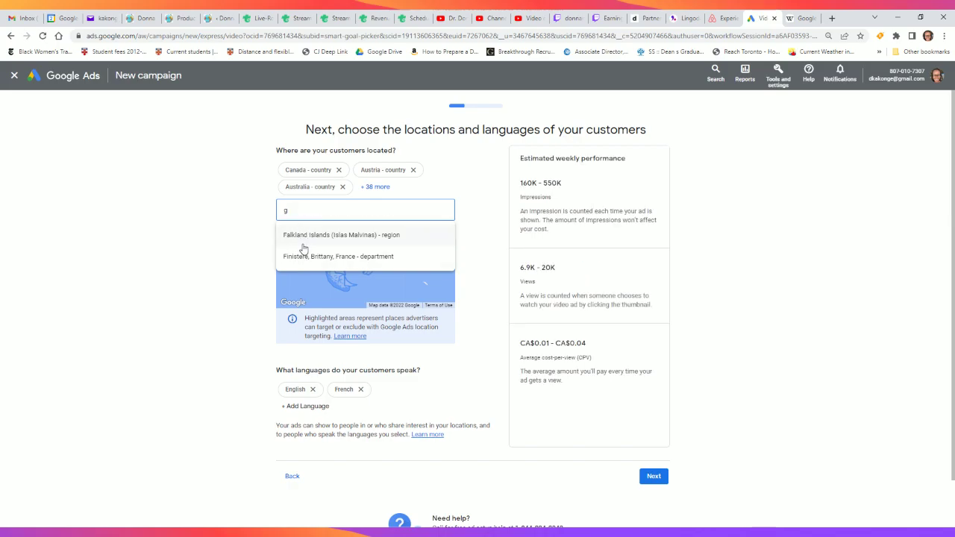
pyautogui.click(304, 249)
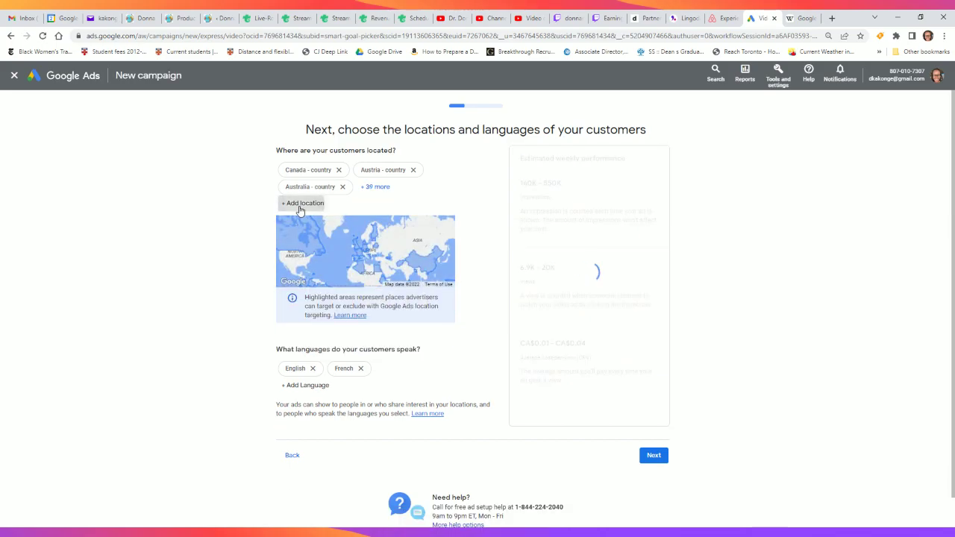
pyautogui.click(303, 203)
pyautogui.write('g')
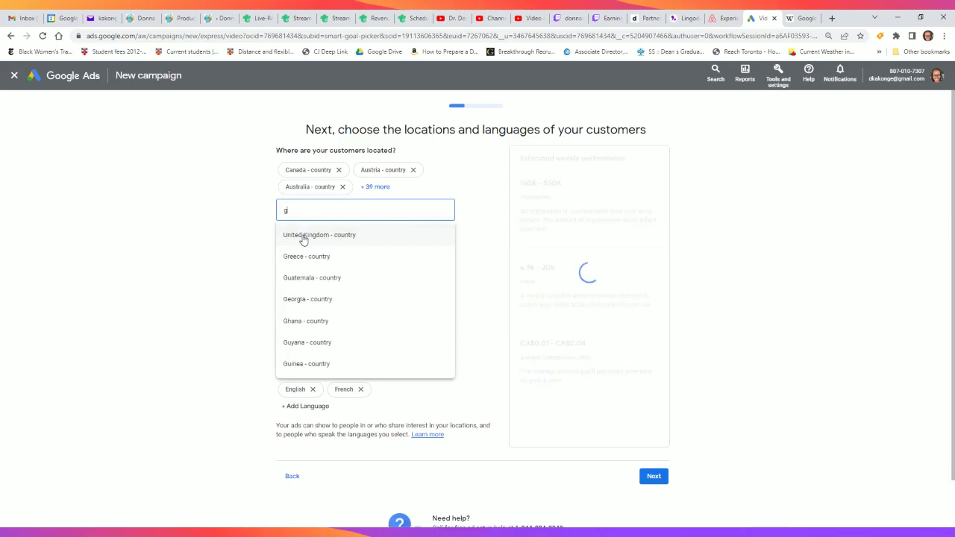
pyautogui.click(302, 236)
pyautogui.click(302, 203)
pyautogui.write('g')
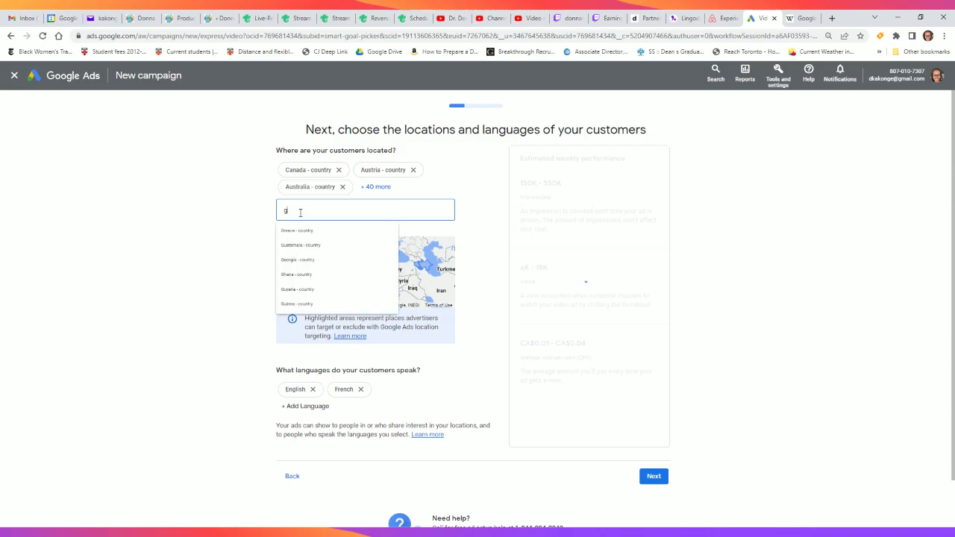
pyautogui.click(304, 236)
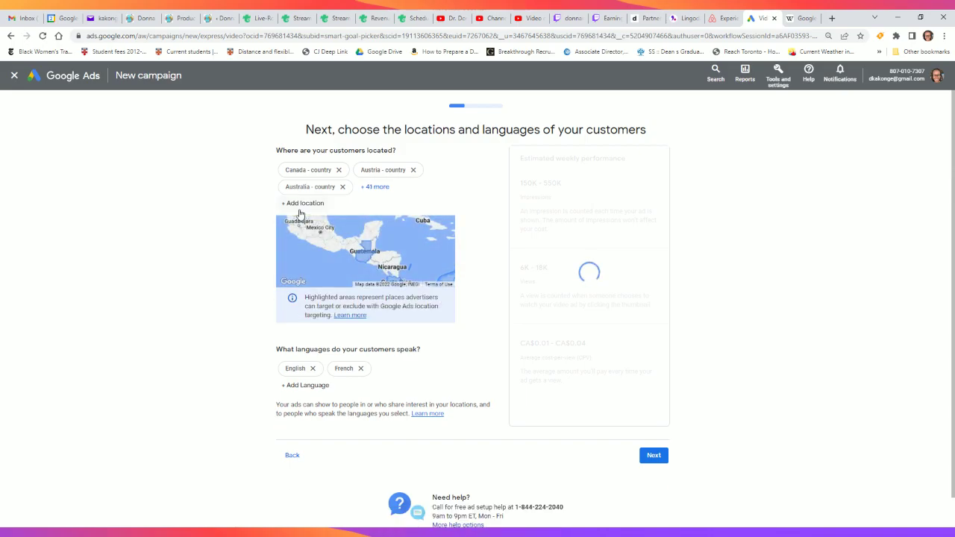
# Step: Add Georgia and Ghana to the campaign's customer locations
pyautogui.click(302, 204)
pyautogui.write('g')
pyautogui.click(304, 235)
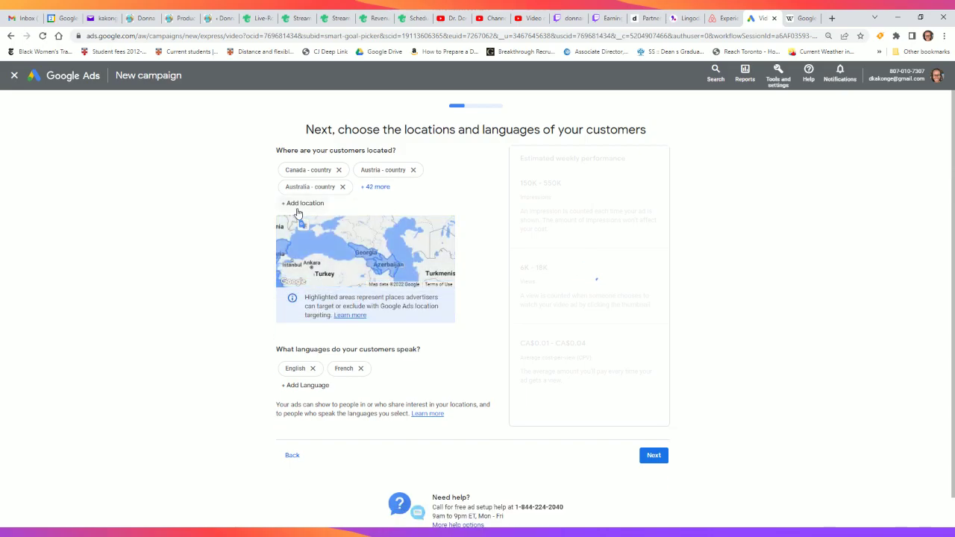
pyautogui.click(302, 204)
pyautogui.write('g')
pyautogui.click(303, 234)
# Step: Add the countries Guyana and Guinea as customer locations
pyautogui.click(298, 208)
pyautogui.write('g')
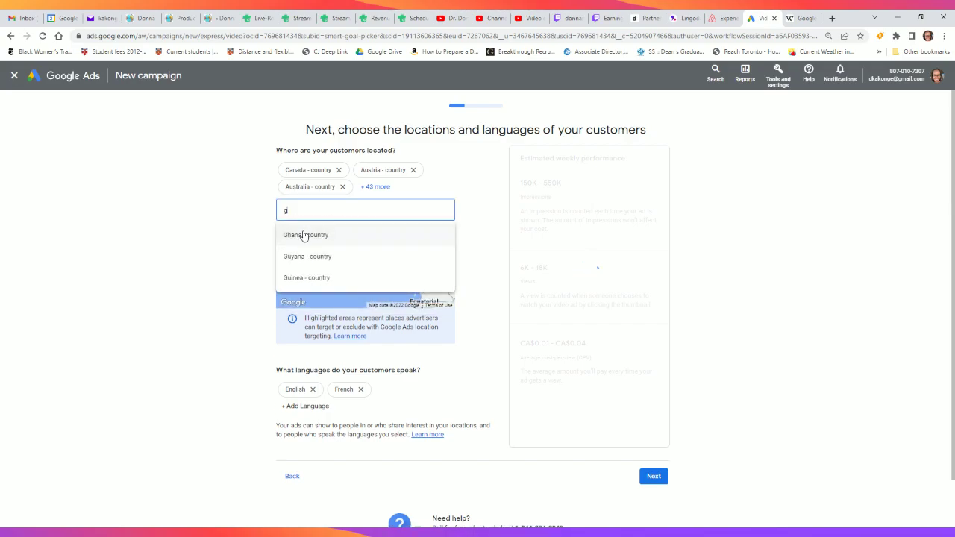
pyautogui.click(303, 234)
pyautogui.click(297, 208)
pyautogui.write('g')
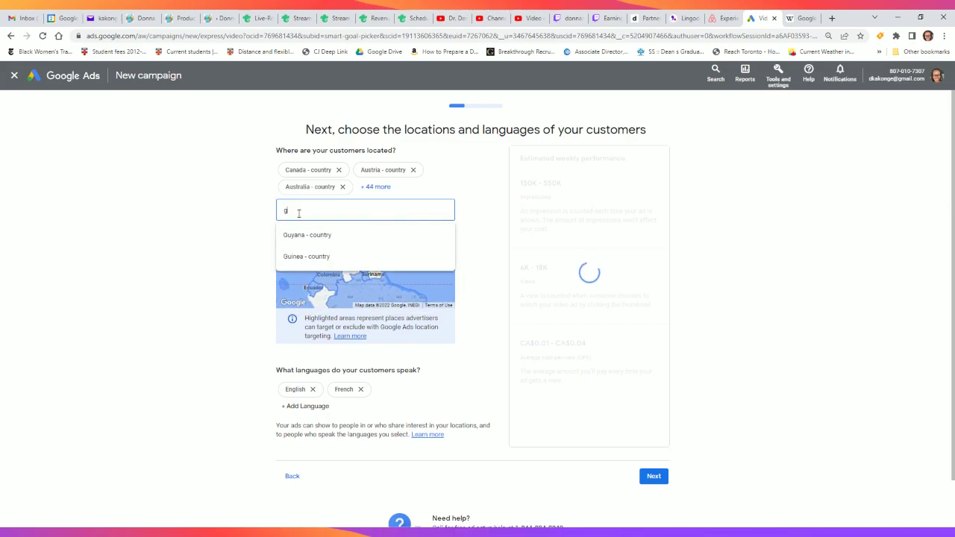
pyautogui.click(302, 234)
# Step: Add Hungary, Honduras and the region of Hong Kong to the customer locations
pyautogui.click(298, 209)
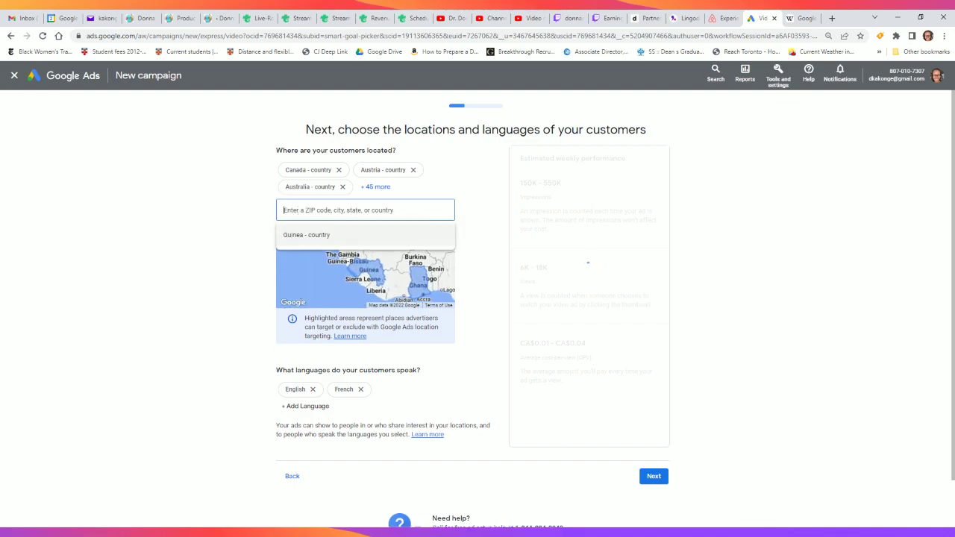
pyautogui.write('h')
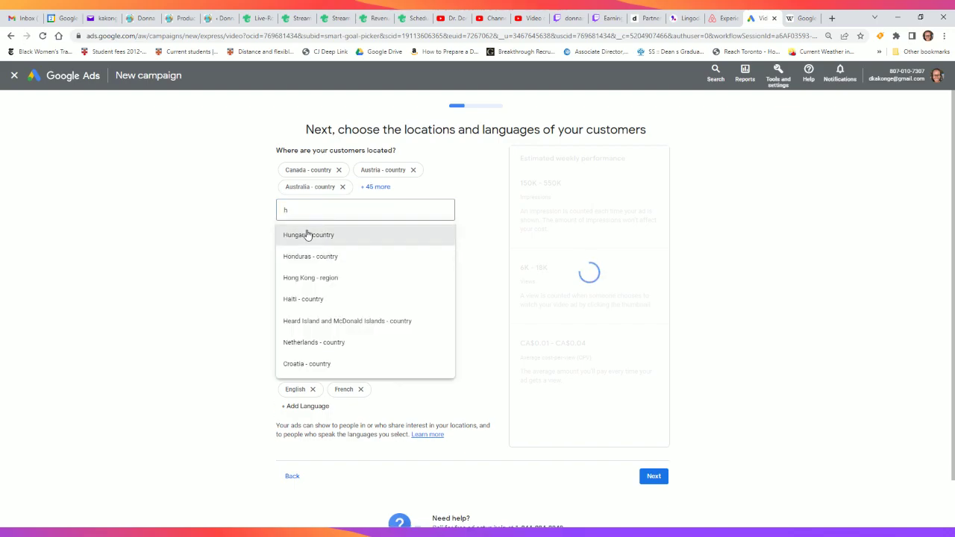
pyautogui.click(305, 234)
pyautogui.click(302, 211)
pyautogui.write('h')
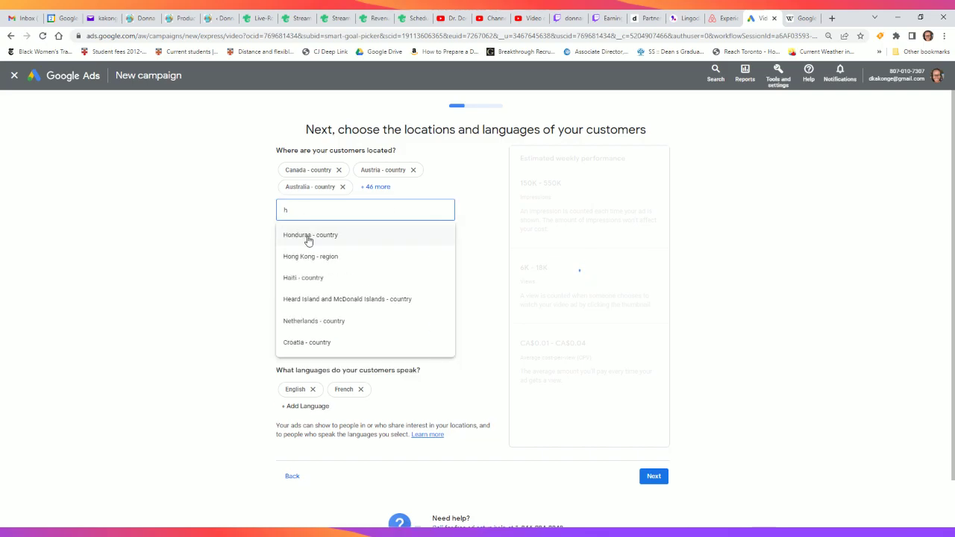
pyautogui.click(305, 235)
pyautogui.click(300, 208)
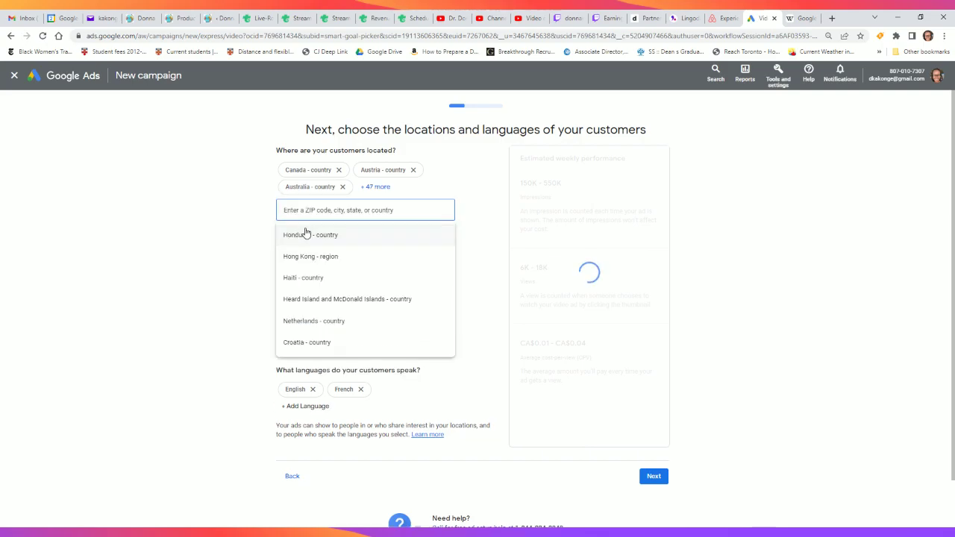
pyautogui.click(305, 235)
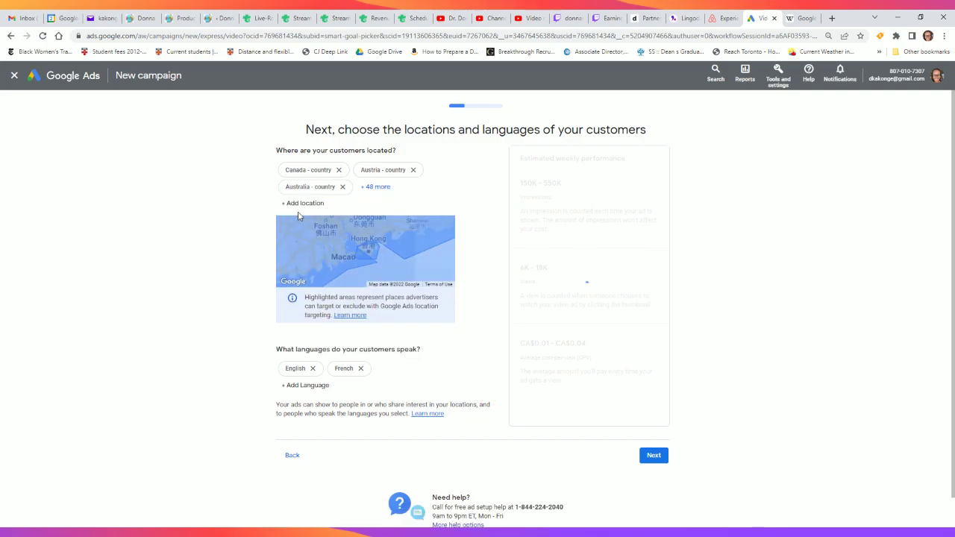
# Step: Add Haiti, Heard Island and McDonald Islands, and the Netherlands to the campaign's customer locations
pyautogui.click(299, 211)
pyautogui.click(307, 234)
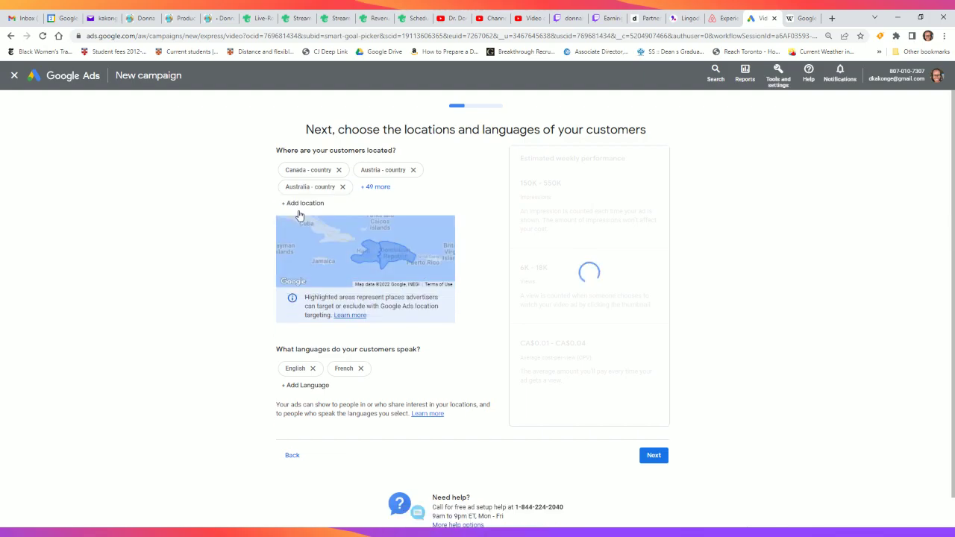
pyautogui.click(298, 208)
pyautogui.click(304, 235)
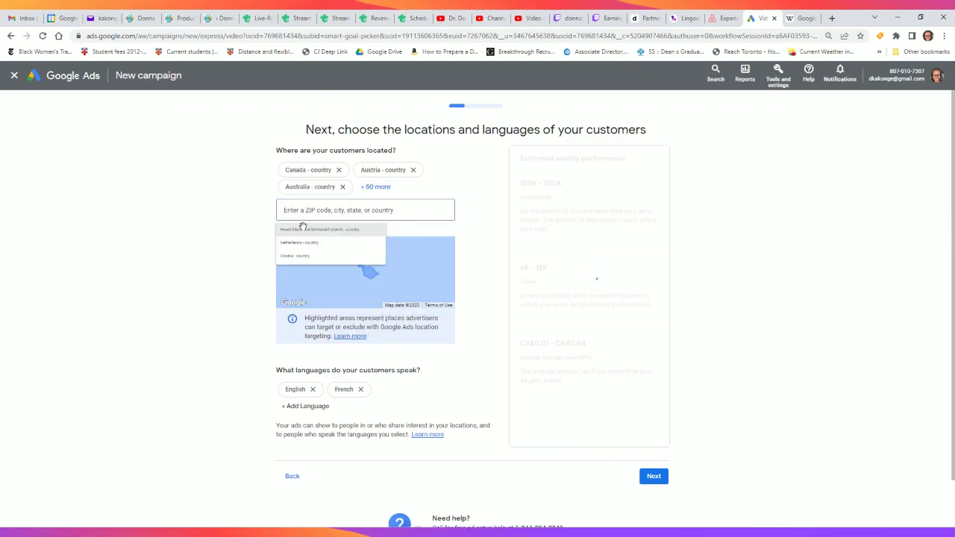
pyautogui.click(302, 208)
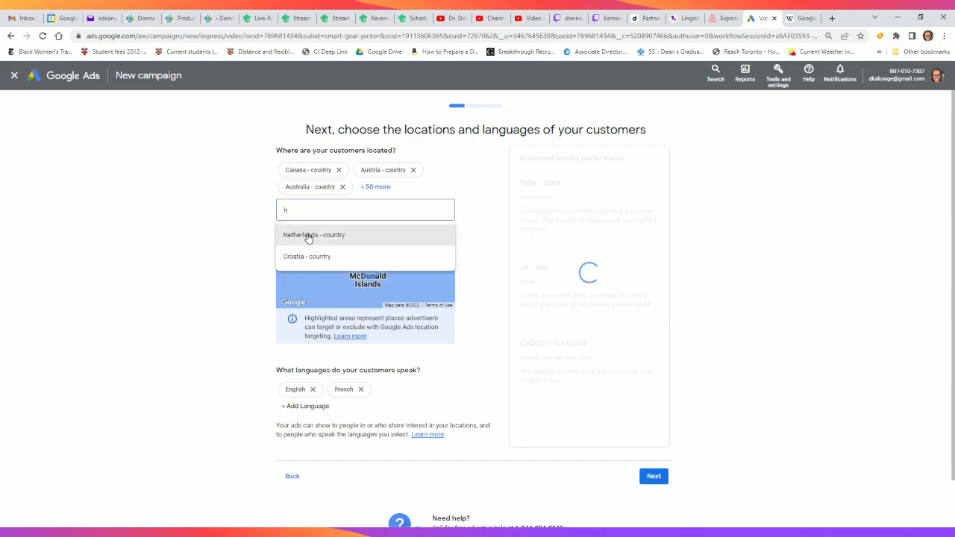
pyautogui.click(308, 237)
# Step: Add Croatia, the first country suggested for "i", and Italy to the customer locations
pyautogui.click(302, 208)
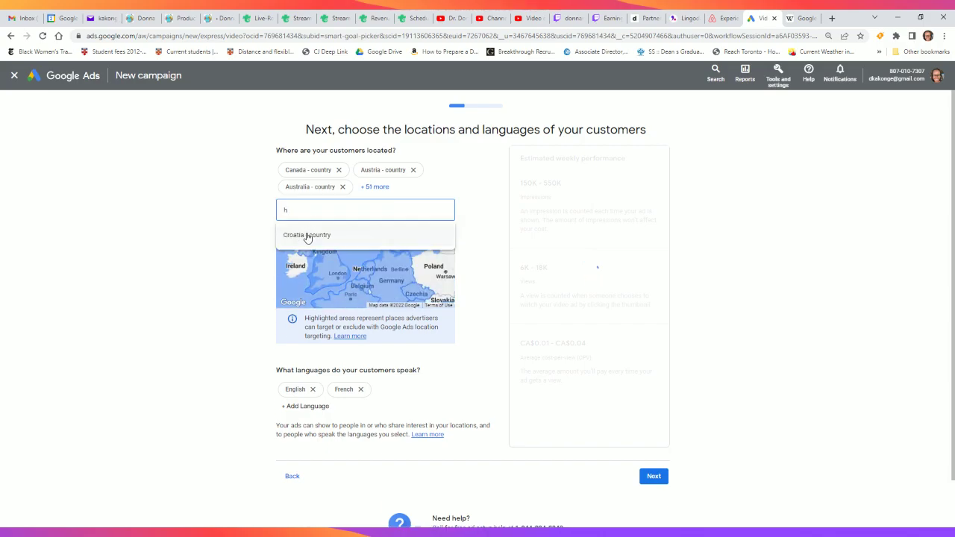
pyautogui.click(308, 236)
pyautogui.click(300, 204)
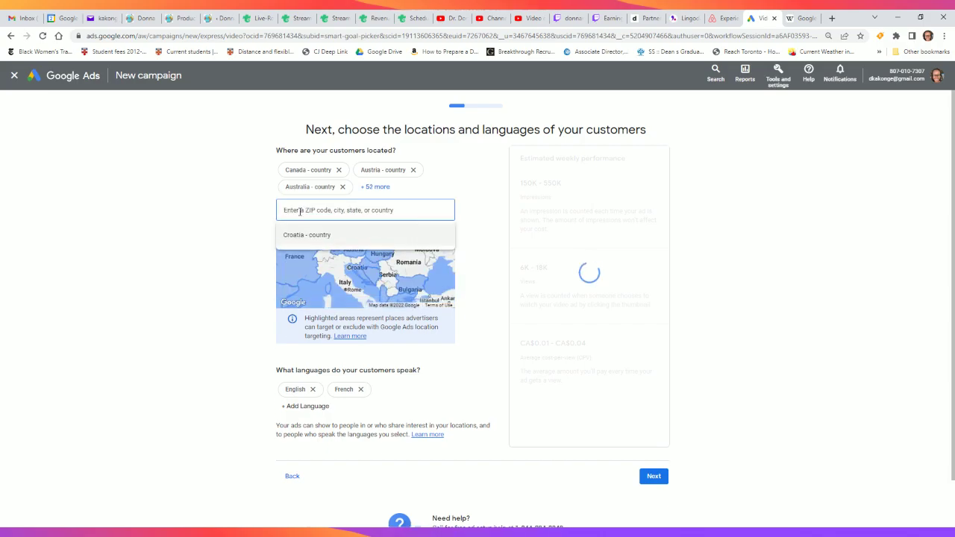
pyautogui.write('i')
pyautogui.click(306, 234)
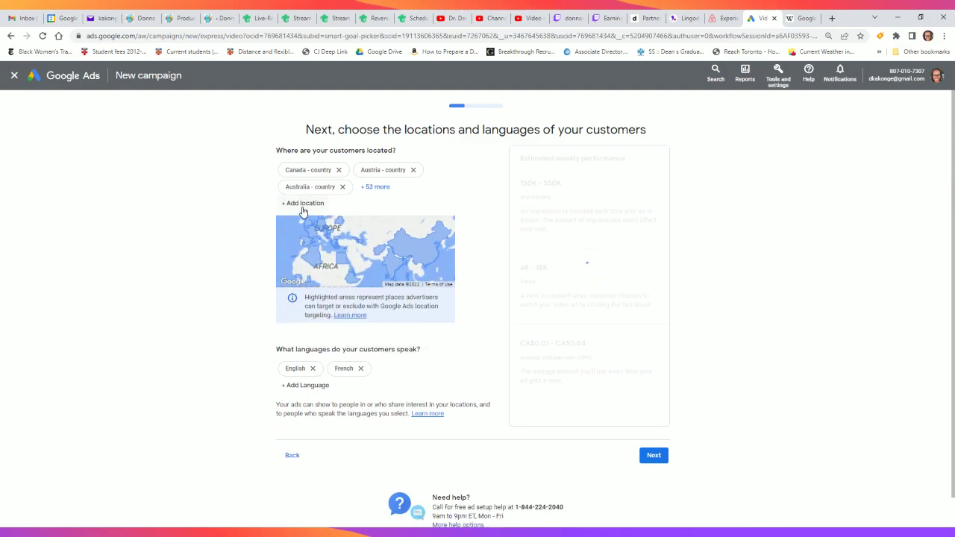
pyautogui.click(303, 204)
pyautogui.click(306, 235)
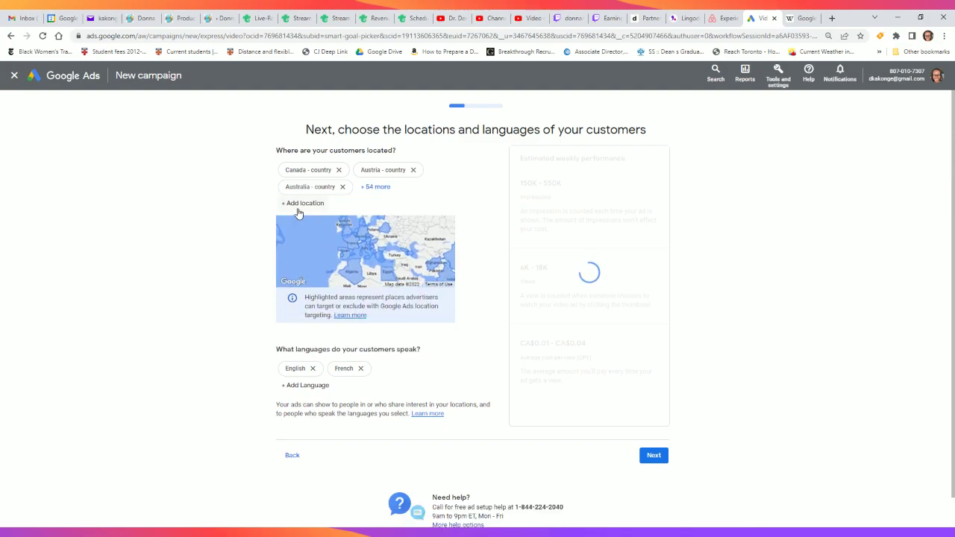
# Step: Add Indonesia, Ireland and Israel to the campaign's customer locations
pyautogui.click(301, 204)
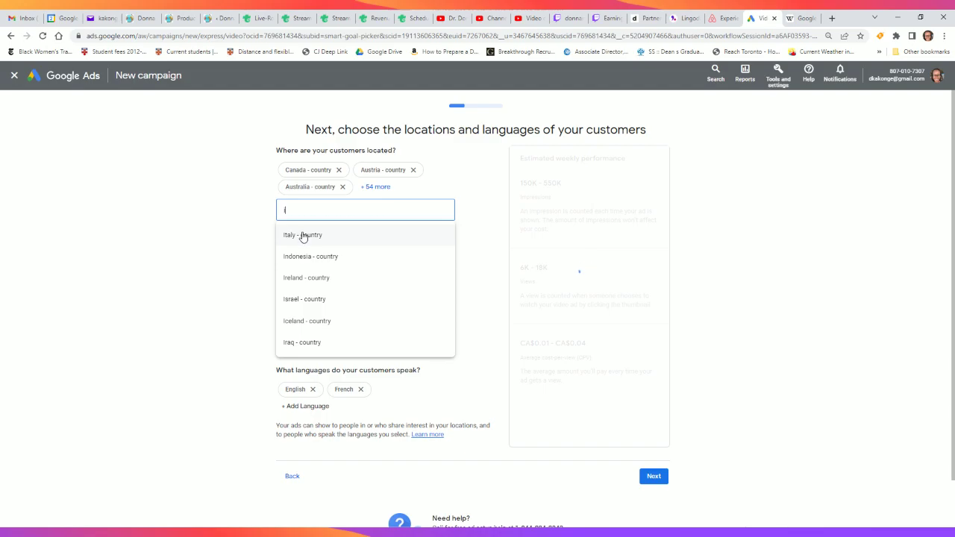
pyautogui.click(303, 236)
pyautogui.click(296, 210)
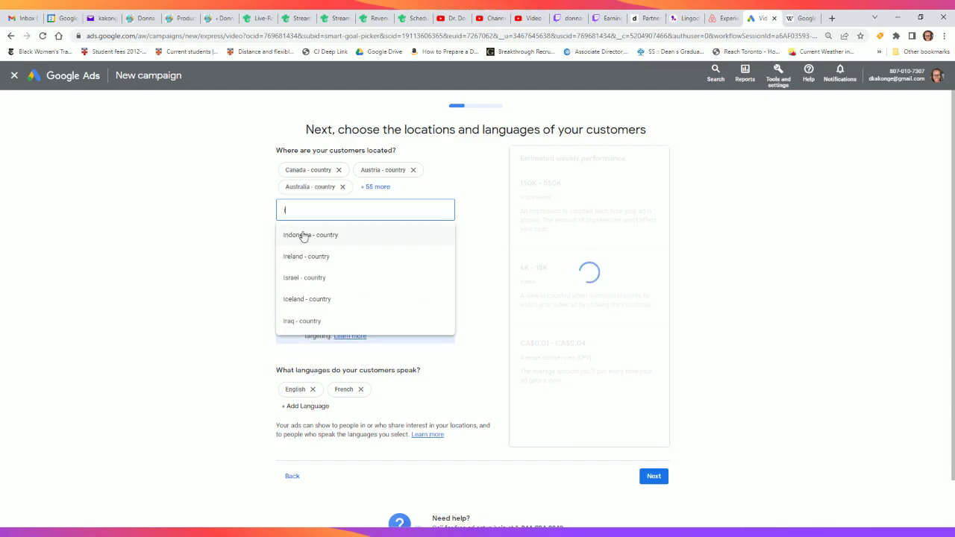
pyautogui.click(302, 236)
pyautogui.click(295, 210)
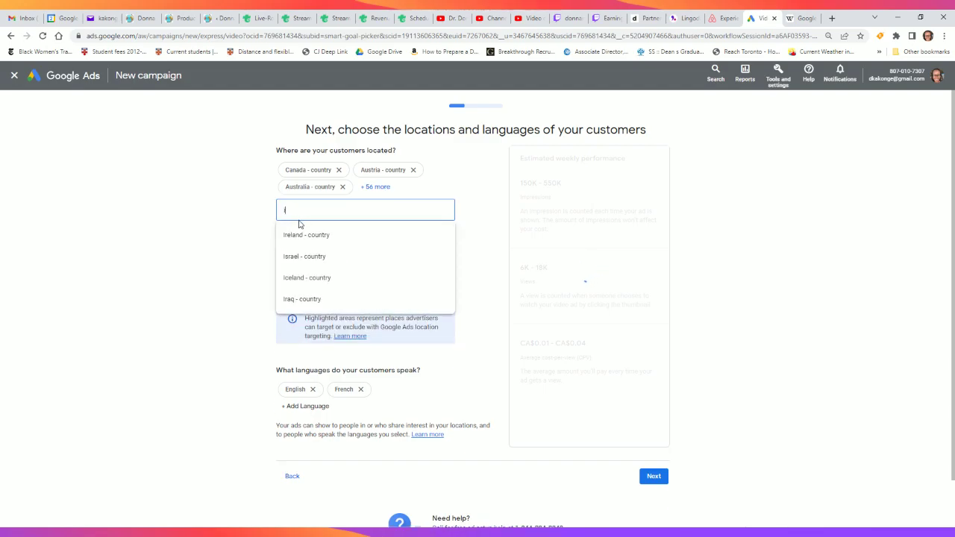
pyautogui.click(300, 236)
# Step: Add the countries Iceland and Iraq as customer locations
pyautogui.click(295, 206)
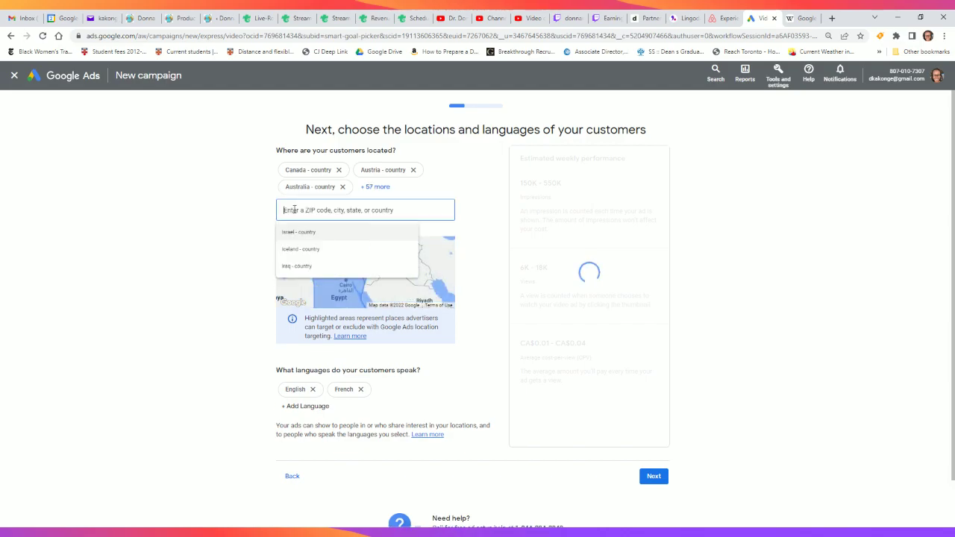
pyautogui.click(299, 235)
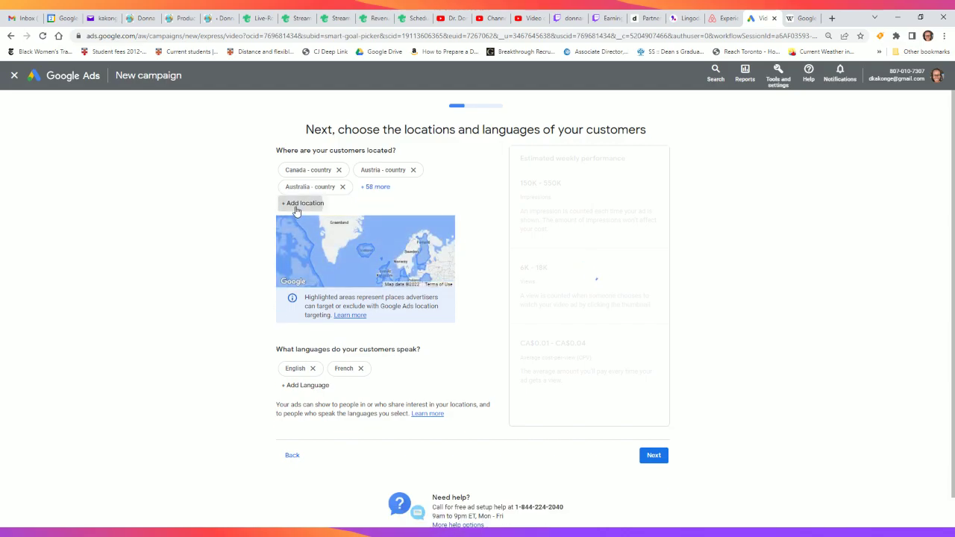
pyautogui.click(295, 206)
pyautogui.click(300, 234)
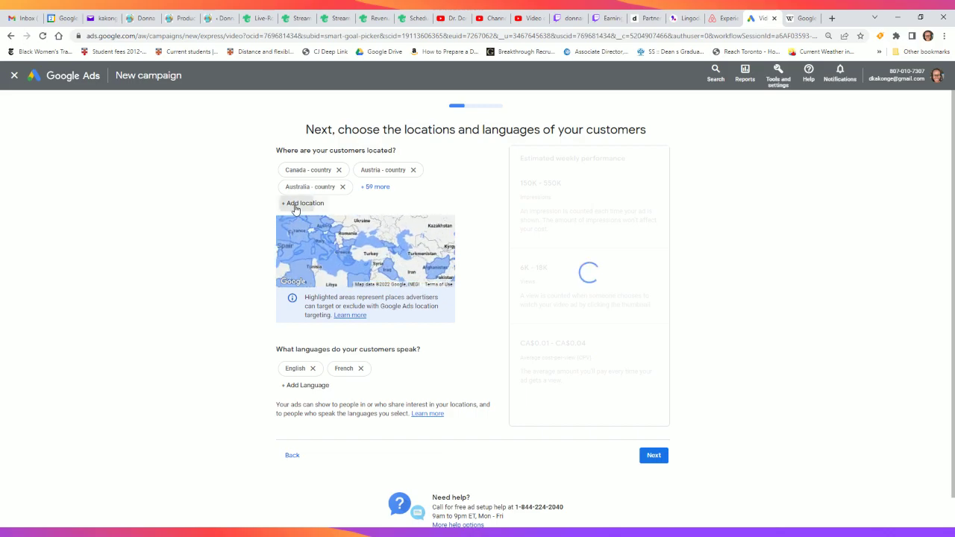
# Step: Add the countries Japan and Jordan to the campaign's customer locations
pyautogui.click(295, 206)
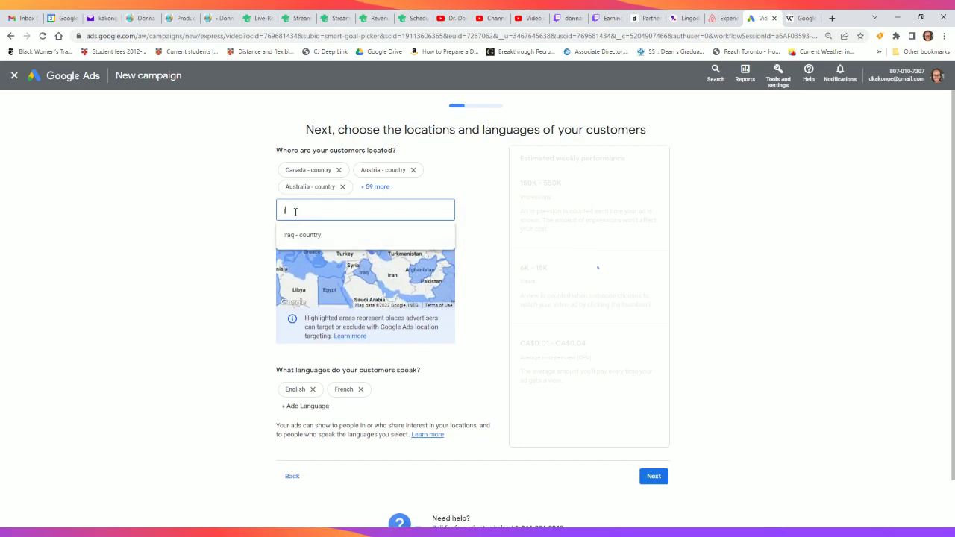
pyautogui.write('J')
pyautogui.click(293, 232)
pyautogui.click(298, 205)
pyautogui.write('j')
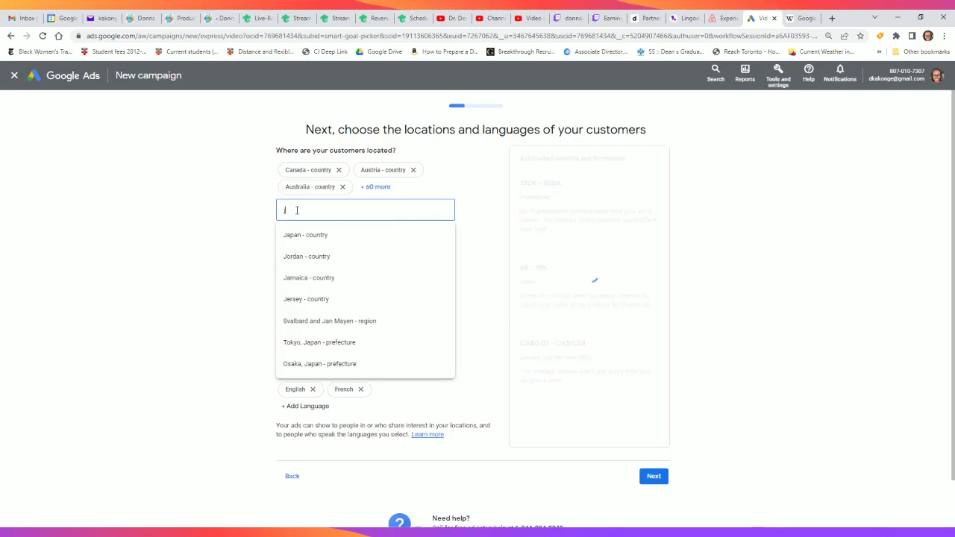
pyautogui.click(297, 234)
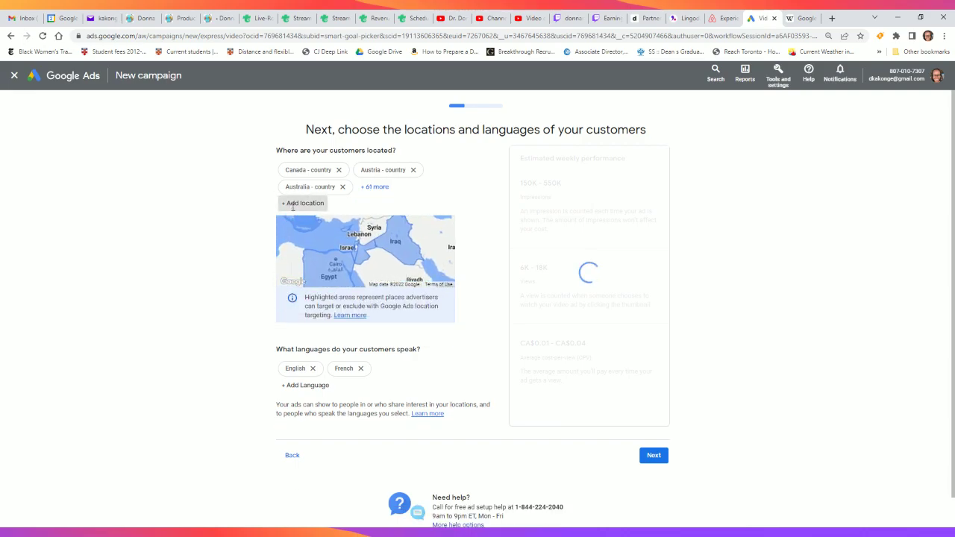
# Step: Add Jamaica, Jersey and the region of Svalbard and Jan Mayen to the customer locations
pyautogui.click(287, 203)
pyautogui.write('j')
pyautogui.click(294, 234)
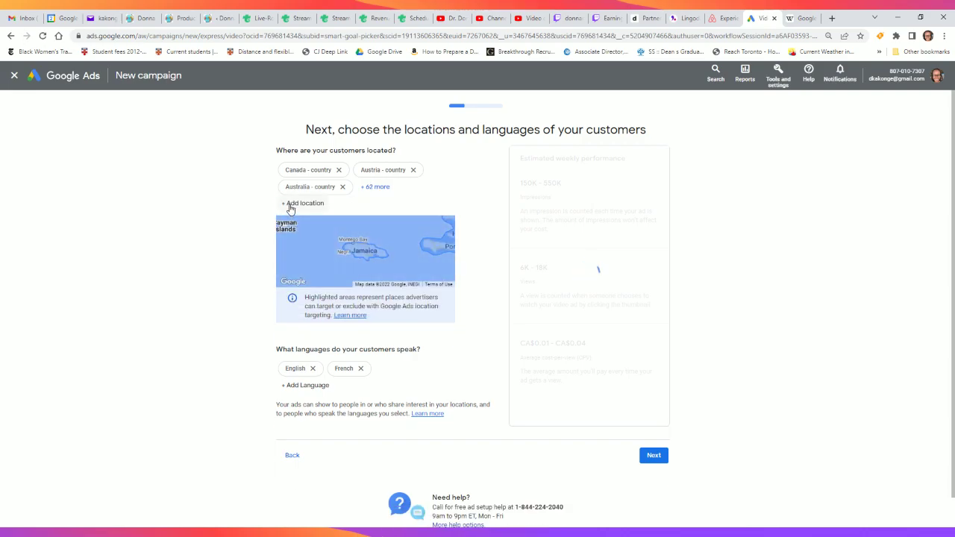
pyautogui.click(292, 205)
pyautogui.write('j')
pyautogui.click(292, 234)
pyautogui.click(291, 205)
pyautogui.write('j')
pyautogui.click(296, 236)
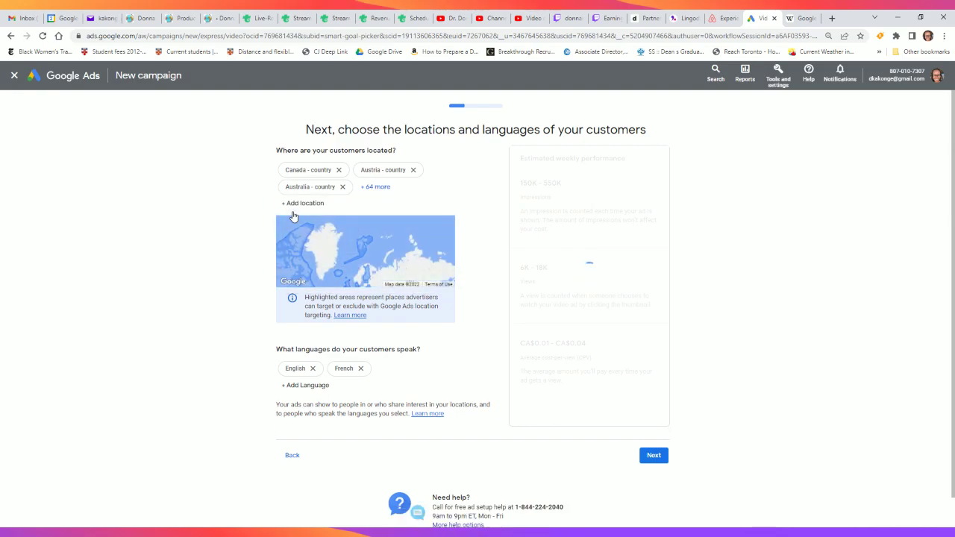
# Step: Add Kazakhstan and Kenya to the campaign's customer locations
pyautogui.click(293, 210)
pyautogui.write('j')
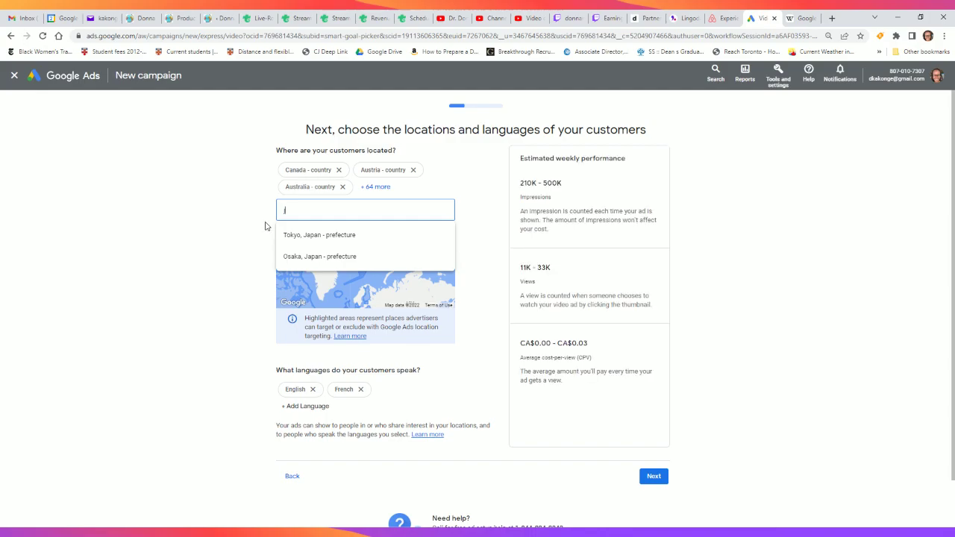
pyautogui.press('BackSpace')
pyautogui.click(283, 210)
pyautogui.write('k')
pyautogui.click(294, 234)
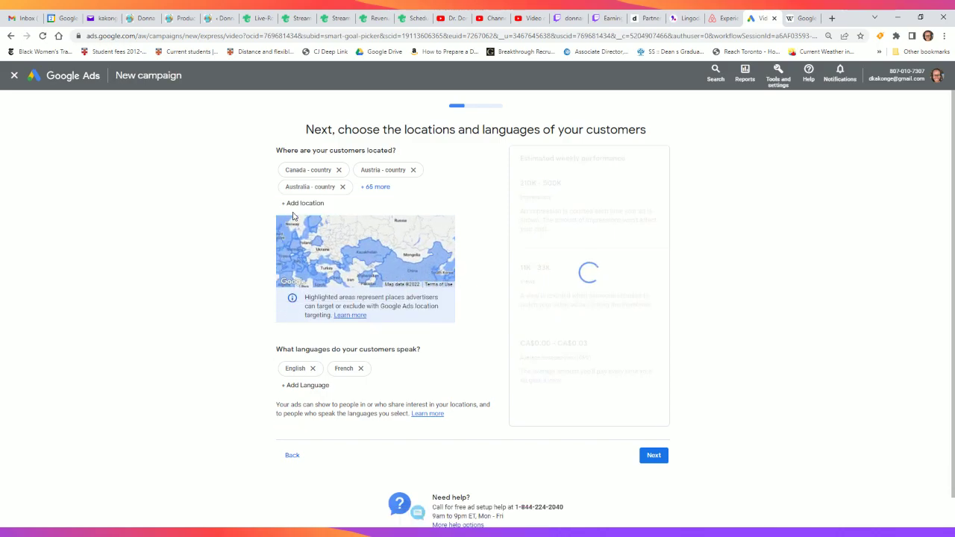
pyautogui.click(295, 205)
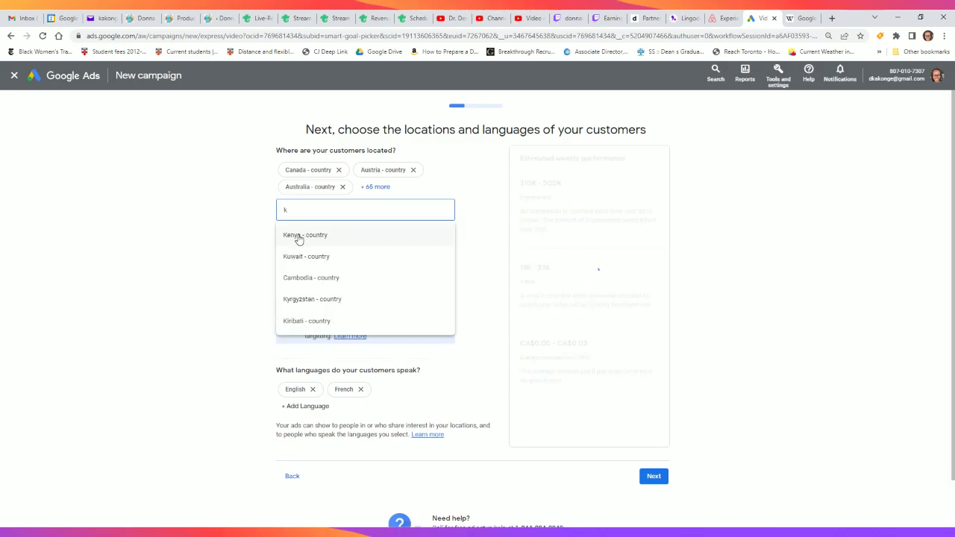
pyautogui.click(299, 236)
# Step: Add the countries Kuwait and Cambodia as customer locations
pyautogui.click(288, 203)
pyautogui.click(296, 235)
pyautogui.click(294, 207)
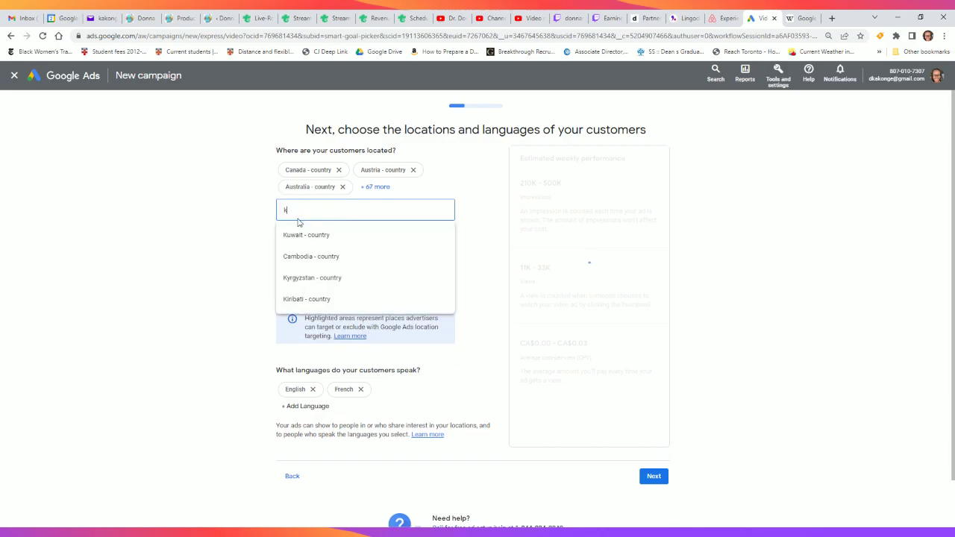
pyautogui.click(297, 235)
# Step: Add Kyrgyzstan and Kiribati to the campaign's customer locations
pyautogui.click(294, 206)
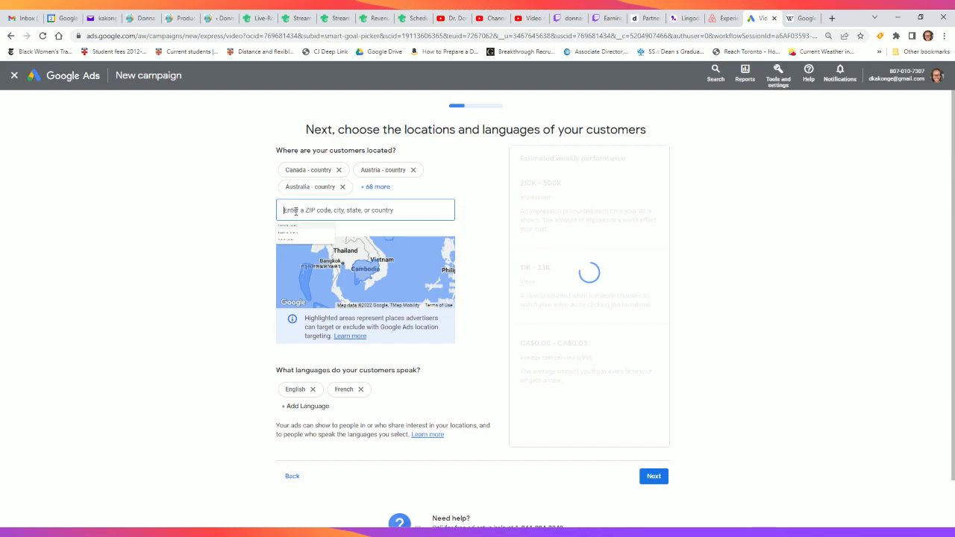
pyautogui.write('k')
pyautogui.click(293, 234)
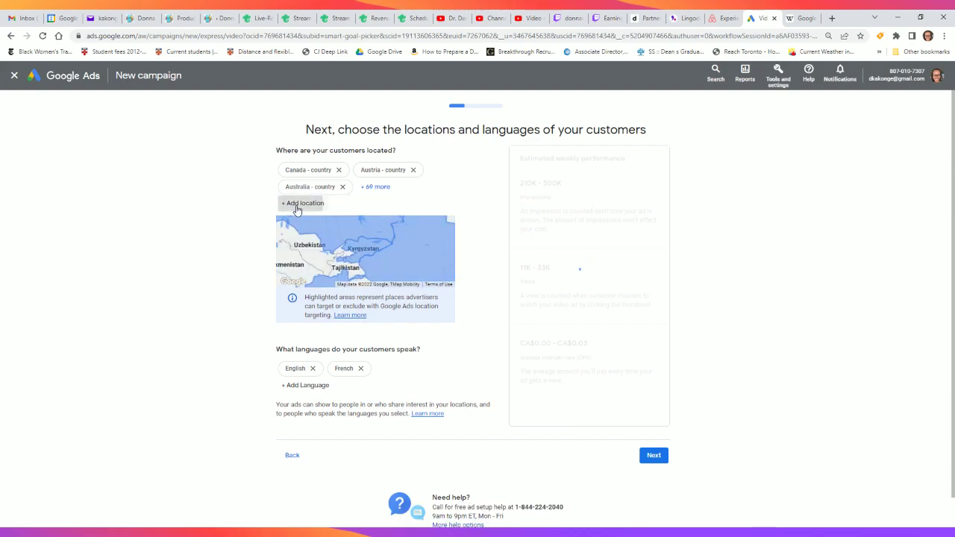
pyautogui.click(296, 208)
pyautogui.write('k')
pyautogui.click(298, 236)
# Step: Add the countries Luxembourg and Lithuania to the customer locations
pyautogui.click(295, 208)
pyautogui.write('l')
pyautogui.click(293, 234)
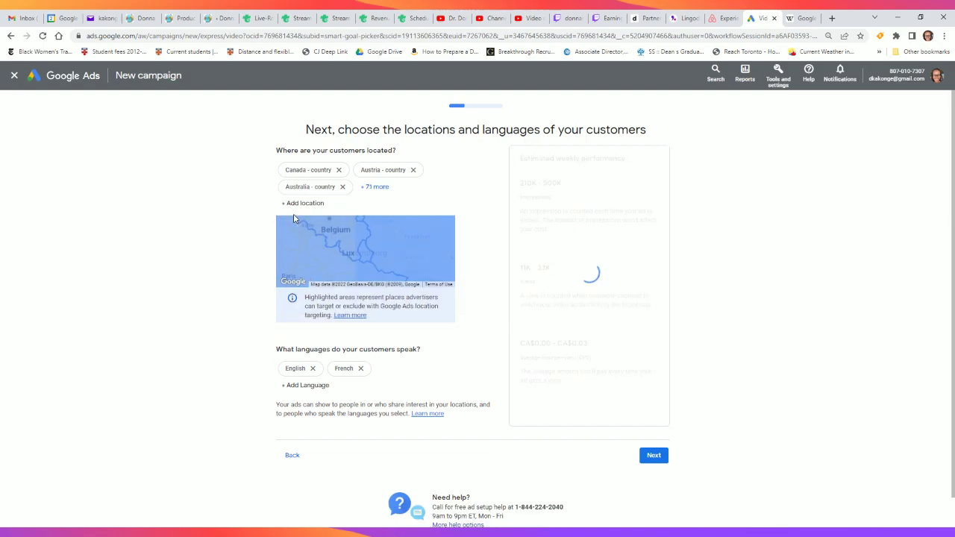
pyautogui.click(297, 210)
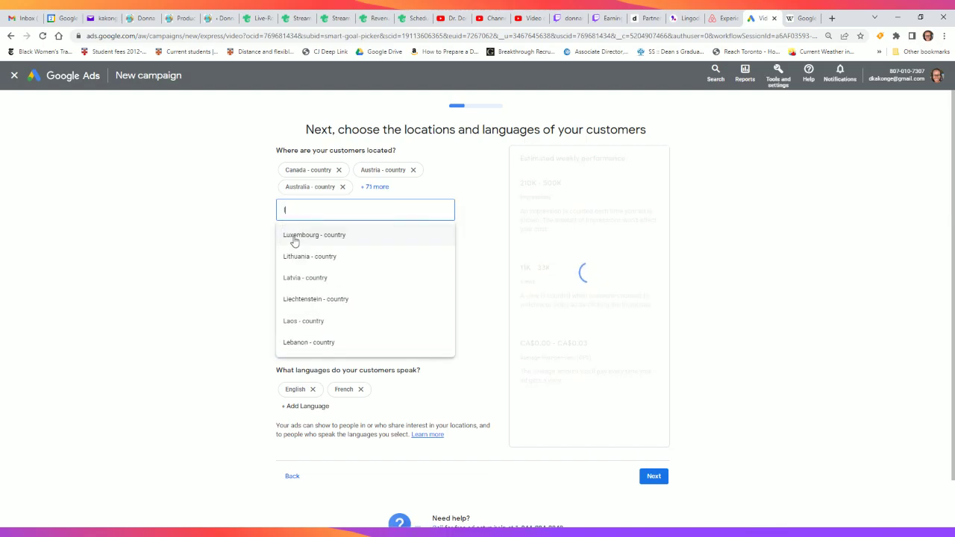
pyautogui.click(293, 240)
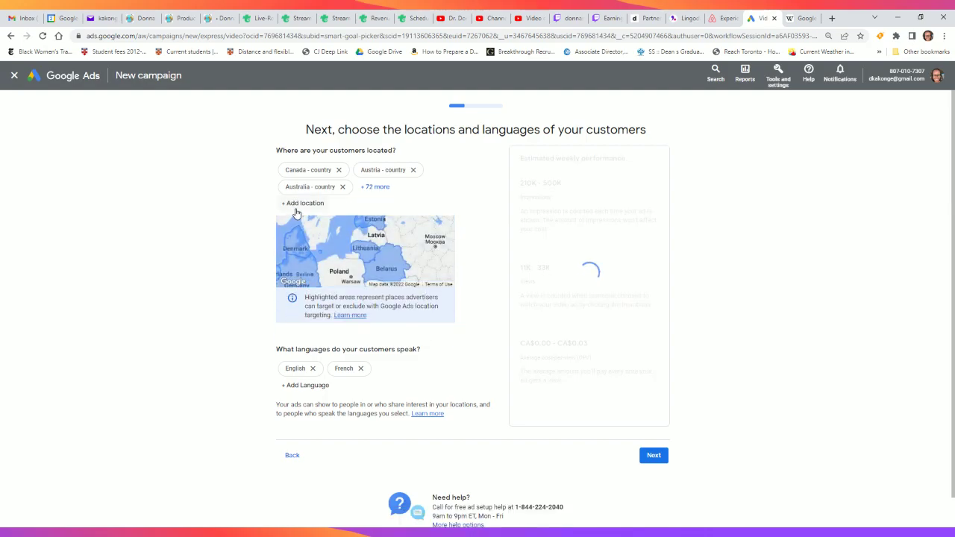
# Step: Add the countries Latvia and Liechtenstein to the campaign's customer locations
pyautogui.click(296, 210)
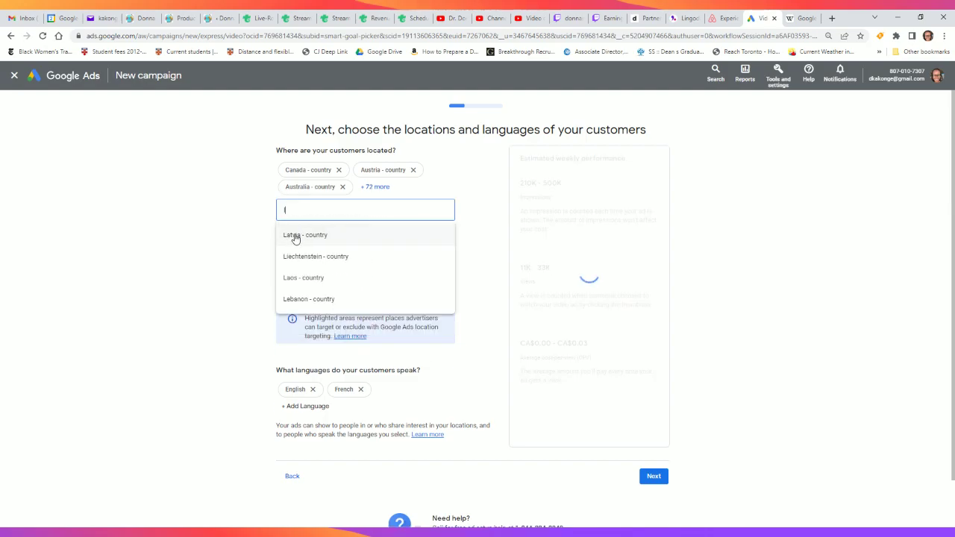
pyautogui.click(293, 236)
pyautogui.click(294, 209)
pyautogui.click(292, 232)
# Step: Add the countries Laos and Lebanon as customer locations
pyautogui.click(294, 206)
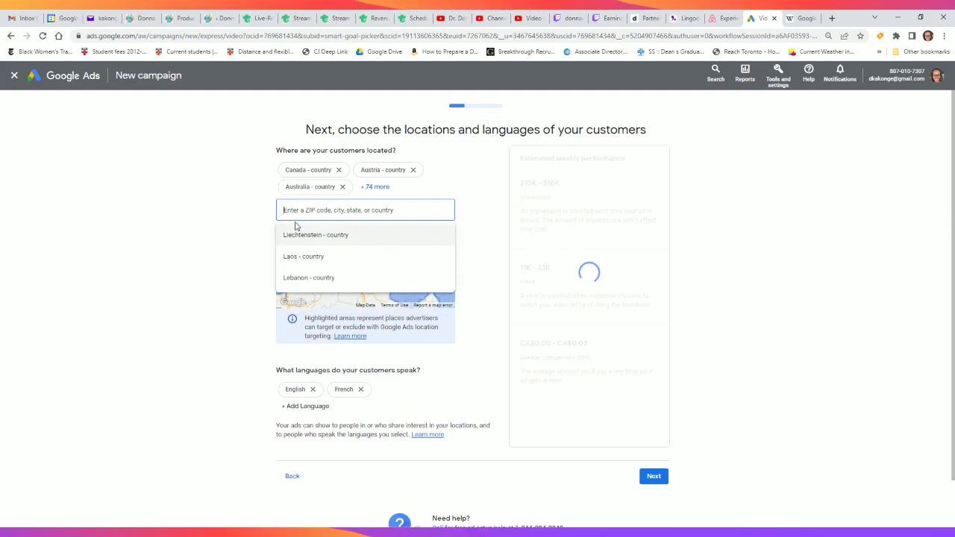
pyautogui.click(293, 234)
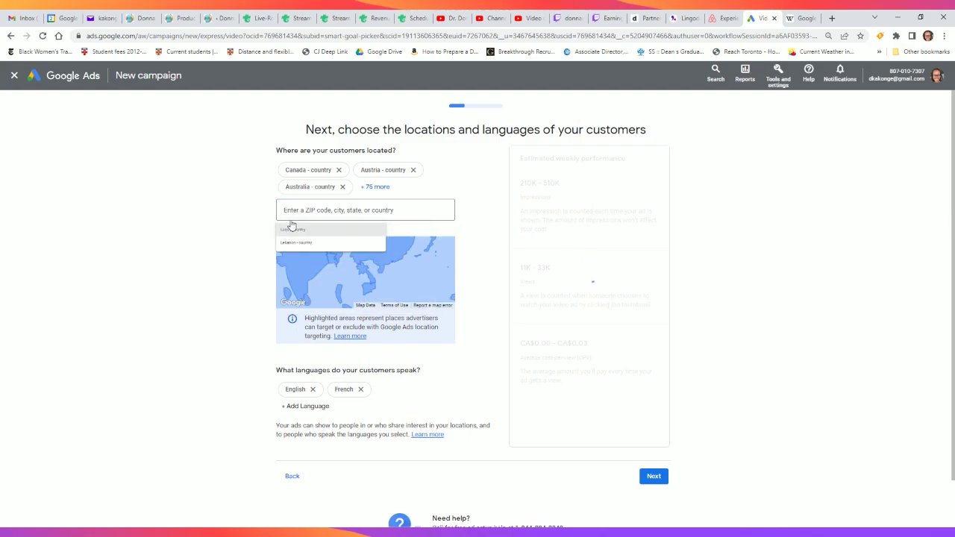
pyautogui.click(292, 208)
pyautogui.write('l')
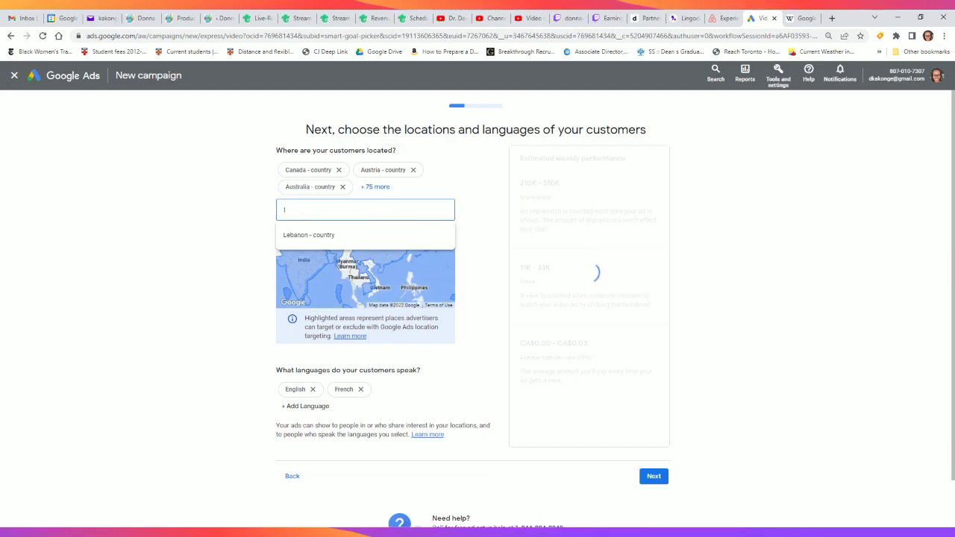
pyautogui.click(291, 234)
# Step: Add Mexico and Malaysia to the campaign's customer locations
pyautogui.click(293, 206)
pyautogui.write('m')
pyautogui.click(290, 232)
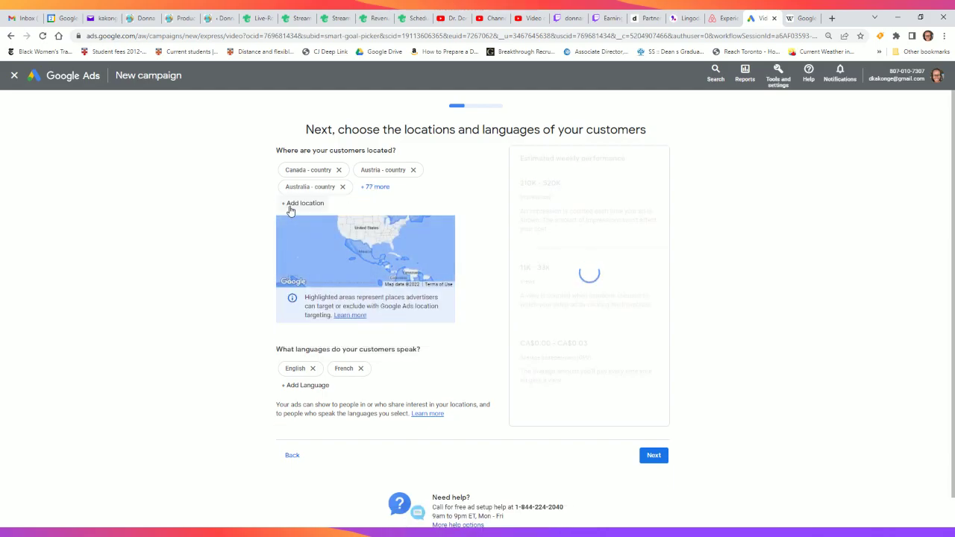
pyautogui.click(290, 205)
pyautogui.write('m')
pyautogui.click(288, 232)
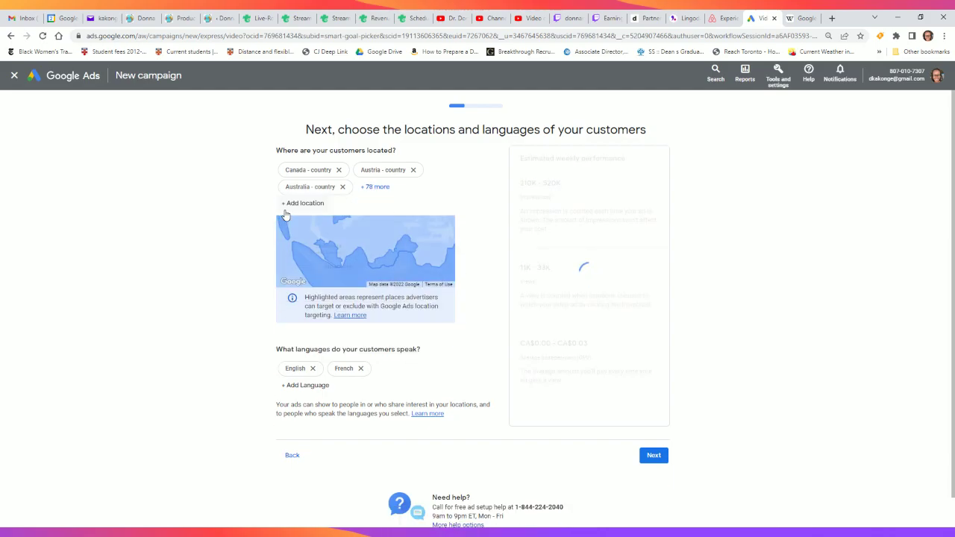
# Step: Add the countries Malta and Morocco to the customer locations
pyautogui.click(286, 207)
pyautogui.write('m')
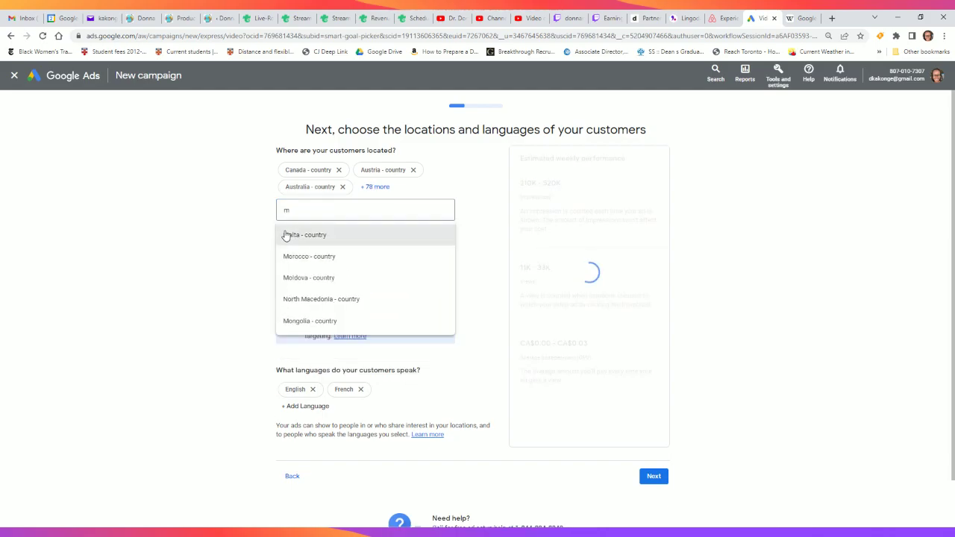
pyautogui.click(288, 233)
pyautogui.click(286, 208)
pyautogui.write('m')
pyautogui.click(288, 234)
# Step: Add Moldova and North Macedonia as target countries for the campaign's customers
pyautogui.click(286, 208)
pyautogui.write('m')
pyautogui.click(287, 234)
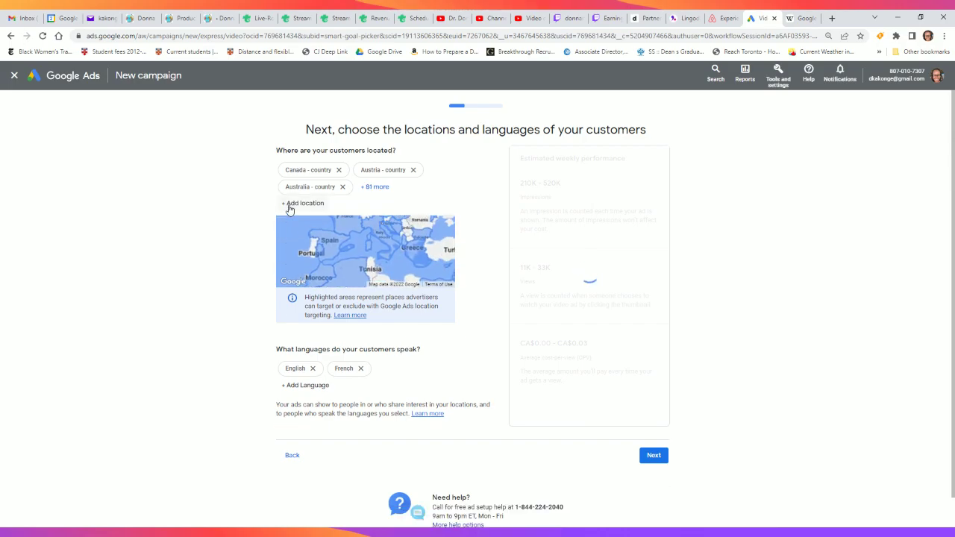
pyautogui.click(290, 208)
pyautogui.write('m')
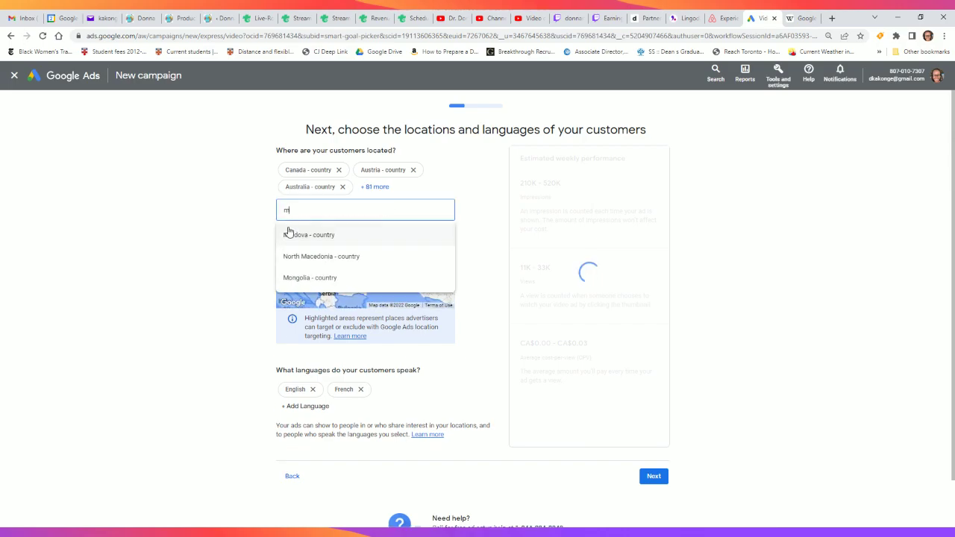
pyautogui.click(288, 234)
# Step: Add the countries Mongolia and Norway to the campaign's customer locations
pyautogui.click(286, 208)
pyautogui.write('m')
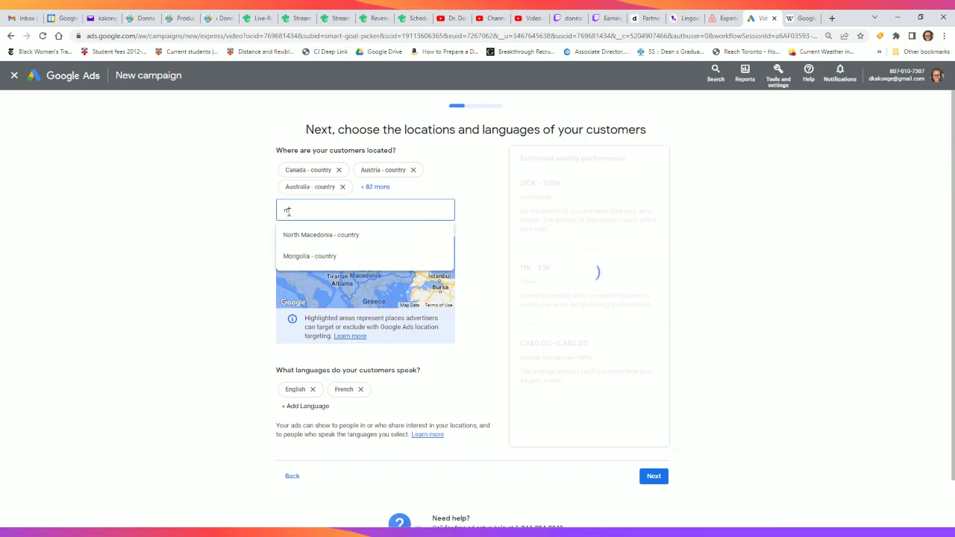
pyautogui.click(288, 232)
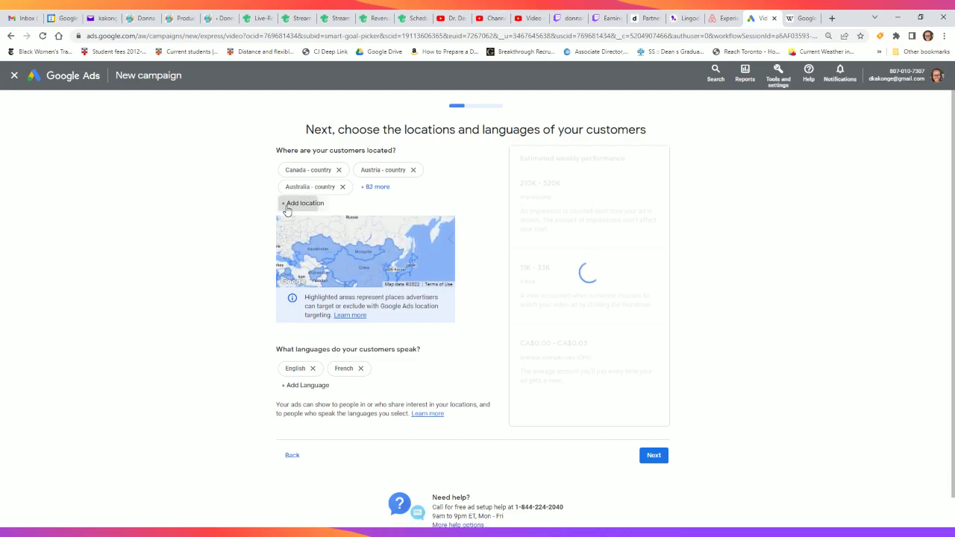
pyautogui.click(287, 209)
pyautogui.write('n')
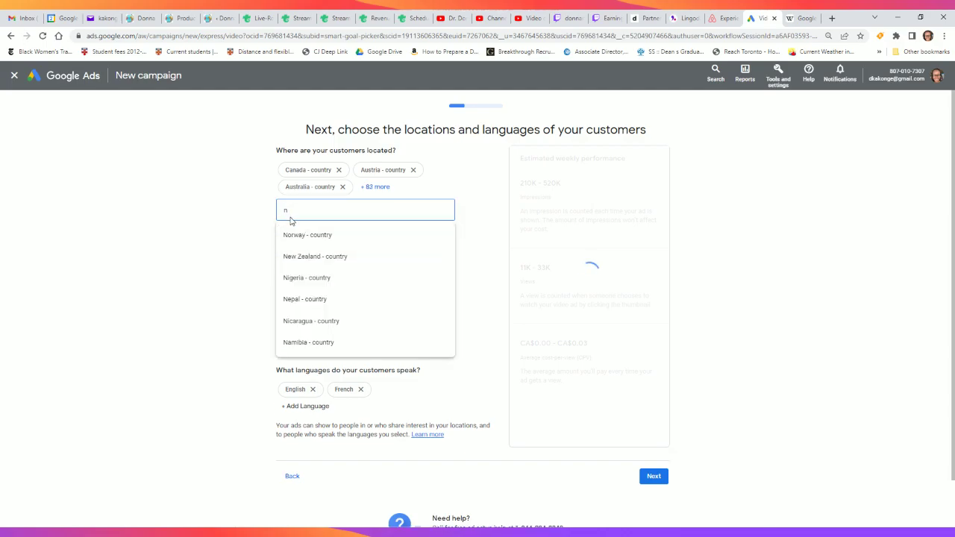
pyautogui.click(288, 234)
# Step: Add New Zealand and Nigeria to the list of customer locations
pyautogui.click(293, 208)
pyautogui.write('n')
pyautogui.click(290, 236)
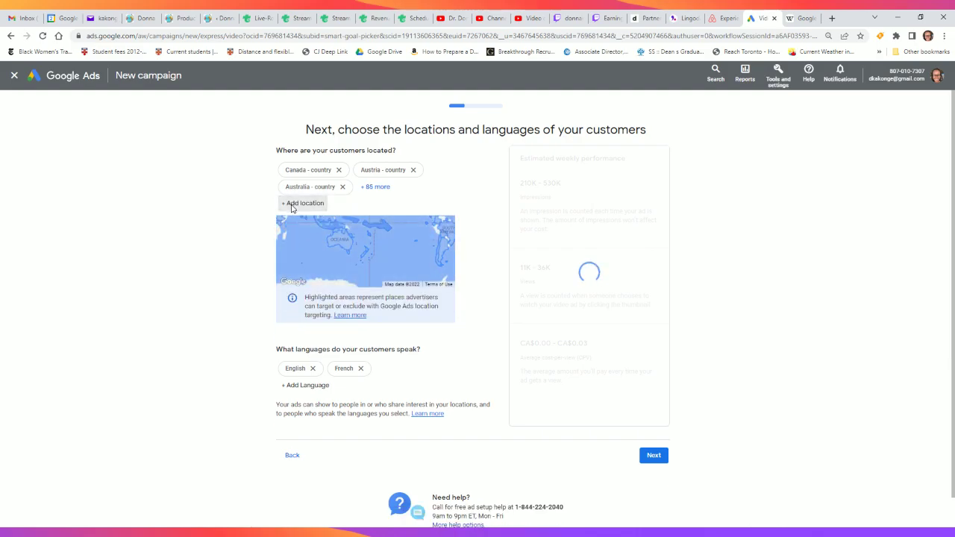
pyautogui.click(291, 208)
pyautogui.write('n')
pyautogui.click(292, 232)
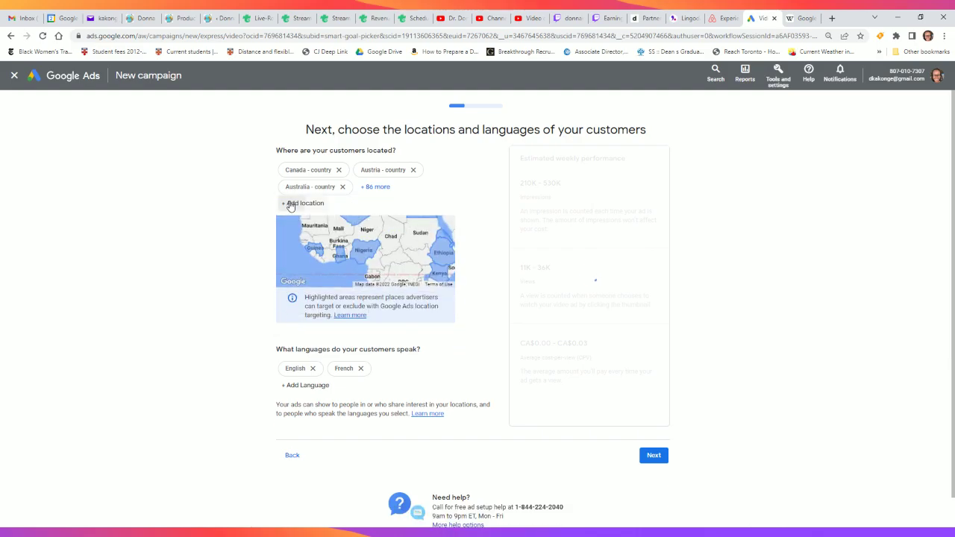
# Step: Add the countries Nepal and Nicaragua as customer locations
pyautogui.click(290, 206)
pyautogui.write('n')
pyautogui.click(290, 234)
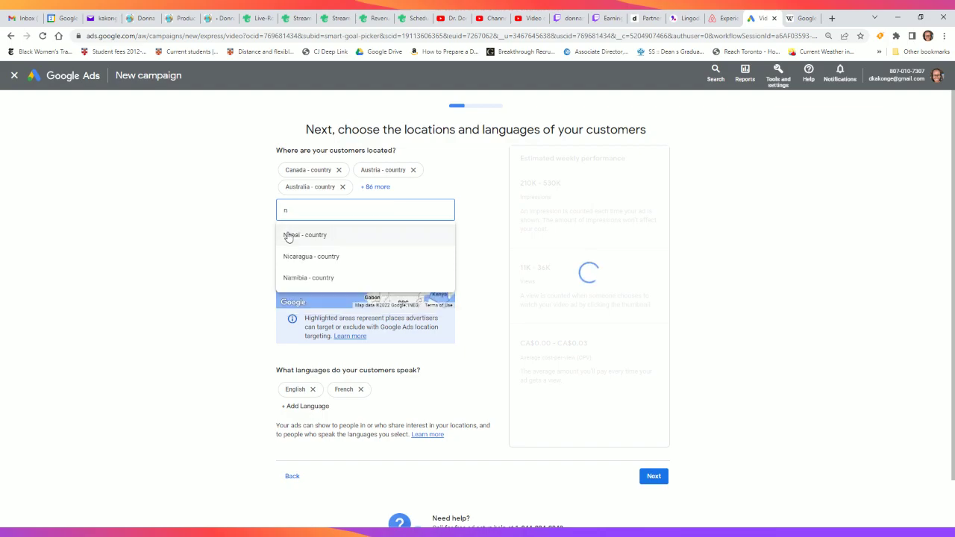
pyautogui.click(288, 210)
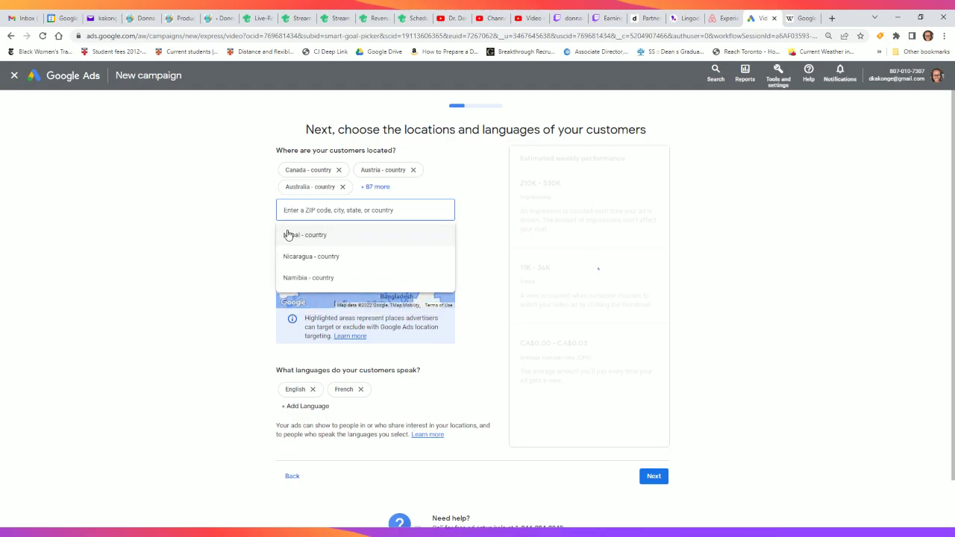
pyautogui.click(288, 234)
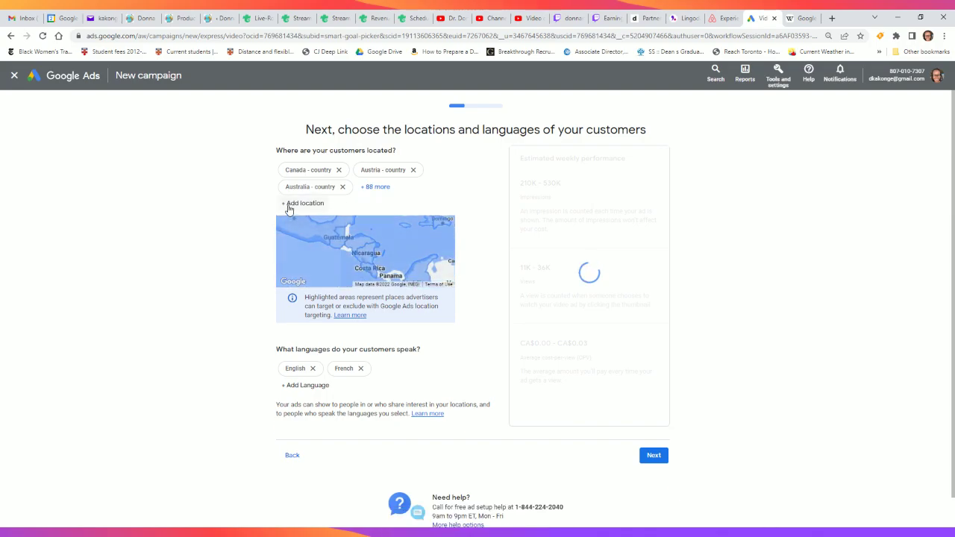
# Step: Add Namibia and the first location suggested for "o" to the customer locations
pyautogui.click(290, 206)
pyautogui.write('nam')
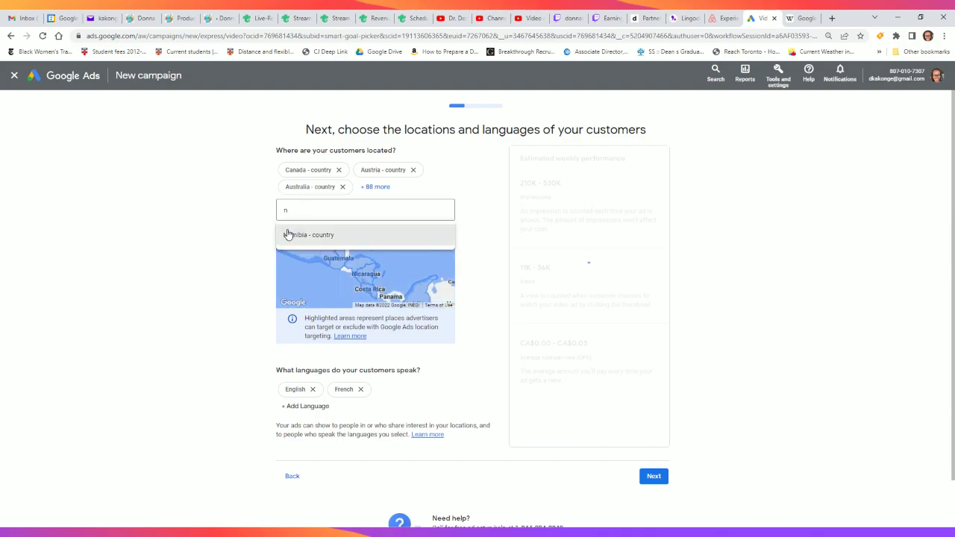
pyautogui.click(287, 234)
pyautogui.click(288, 207)
pyautogui.write('o')
pyautogui.click(287, 232)
# Step: Add the countries Uruguay and Poland to the campaign's customer locations
pyautogui.click(288, 207)
pyautogui.write('u')
pyautogui.click(288, 232)
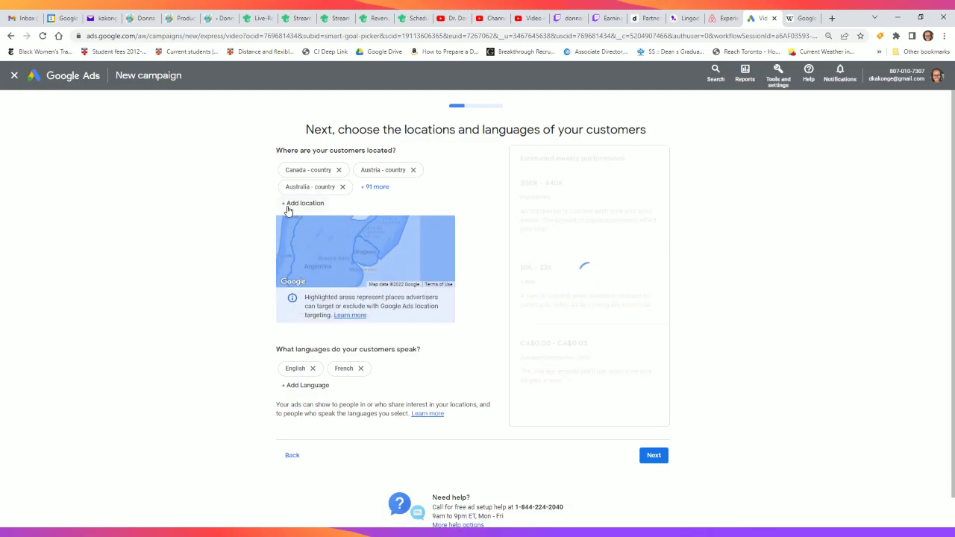
pyautogui.click(288, 207)
pyautogui.write('o')
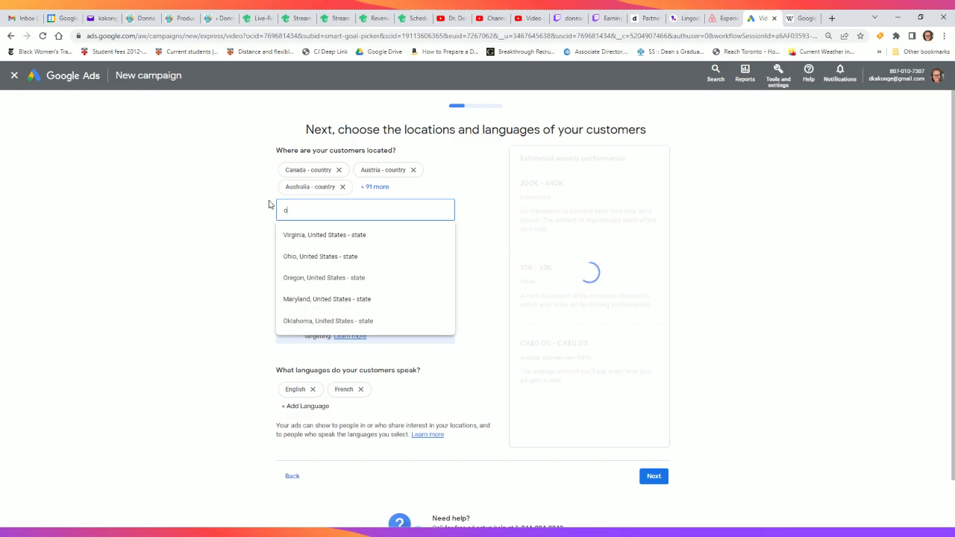
pyautogui.press('BackSpace')
pyautogui.write('p')
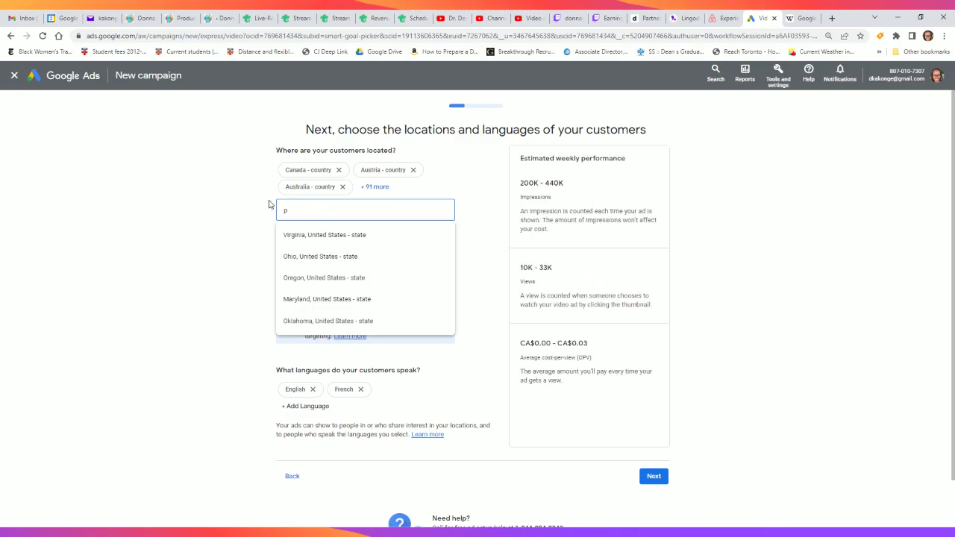
pyautogui.click(296, 237)
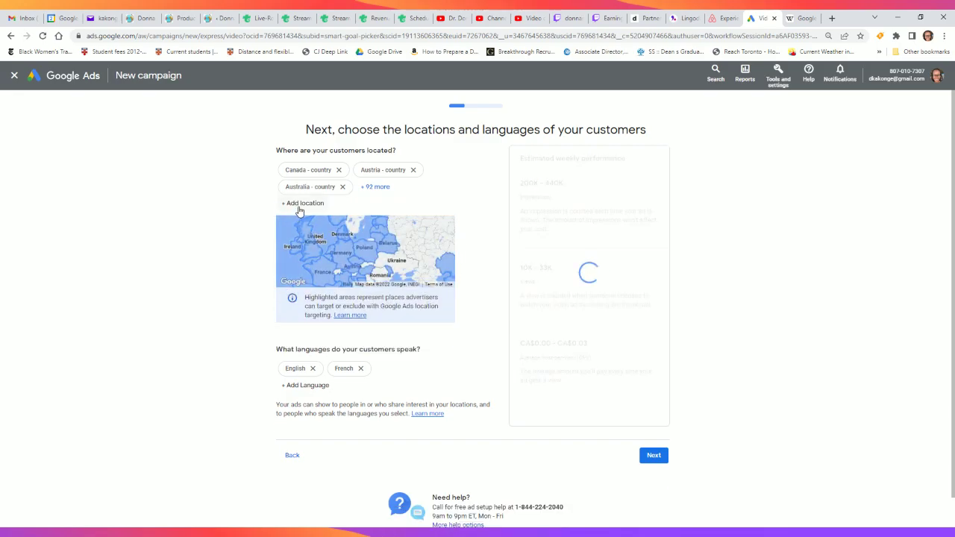
# Step: Add Pakistan and Portugal to the campaign's customer locations
pyautogui.click(297, 217)
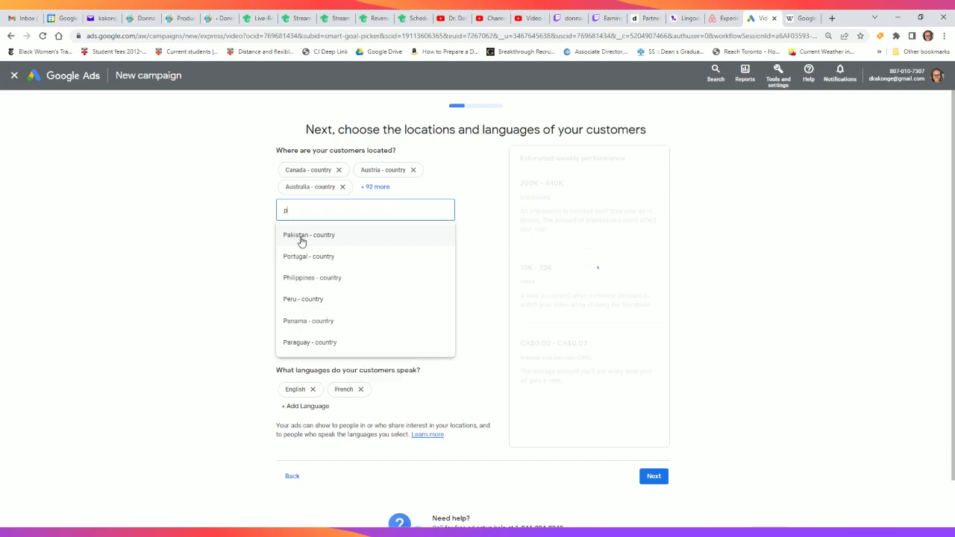
pyautogui.click(301, 239)
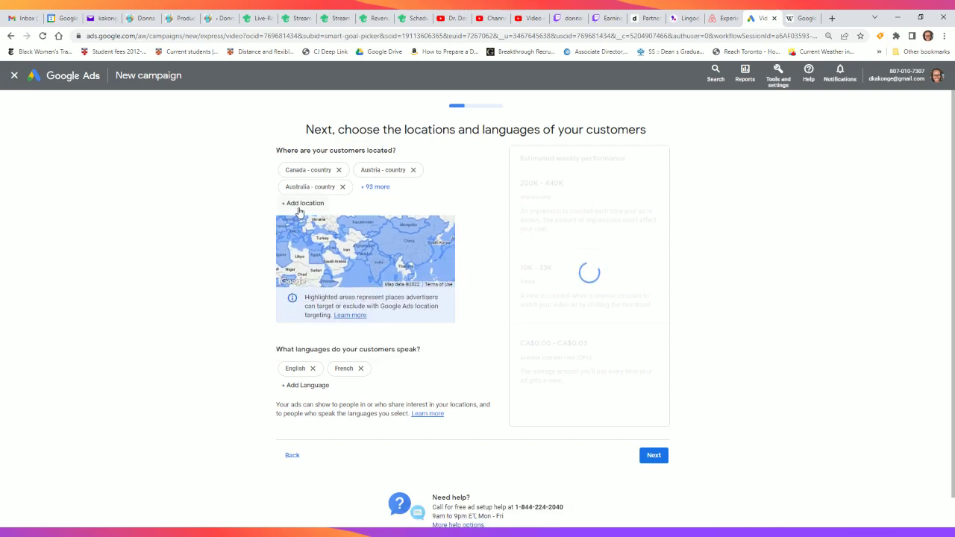
pyautogui.click(298, 213)
pyautogui.click(300, 231)
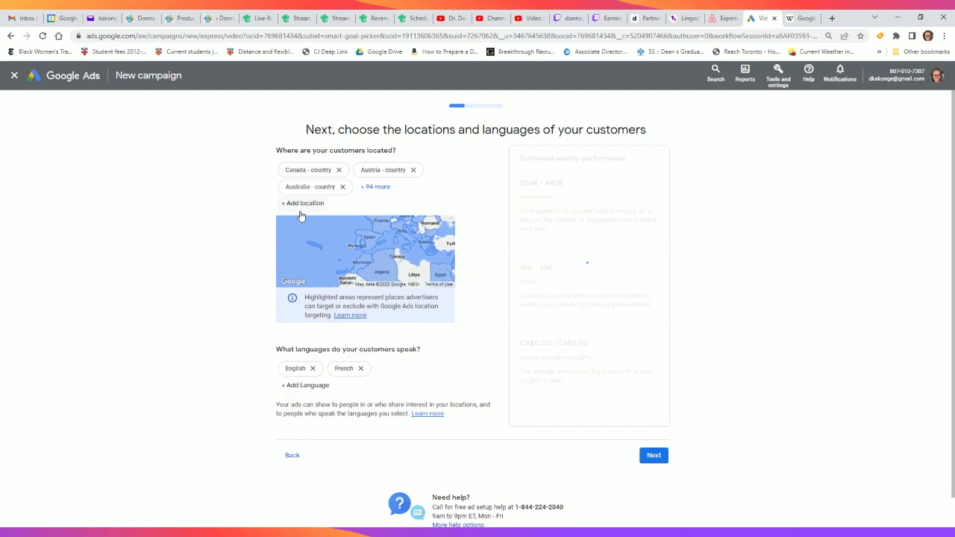
# Step: Add the countries Philippines and Peru as customer locations
pyautogui.click(300, 207)
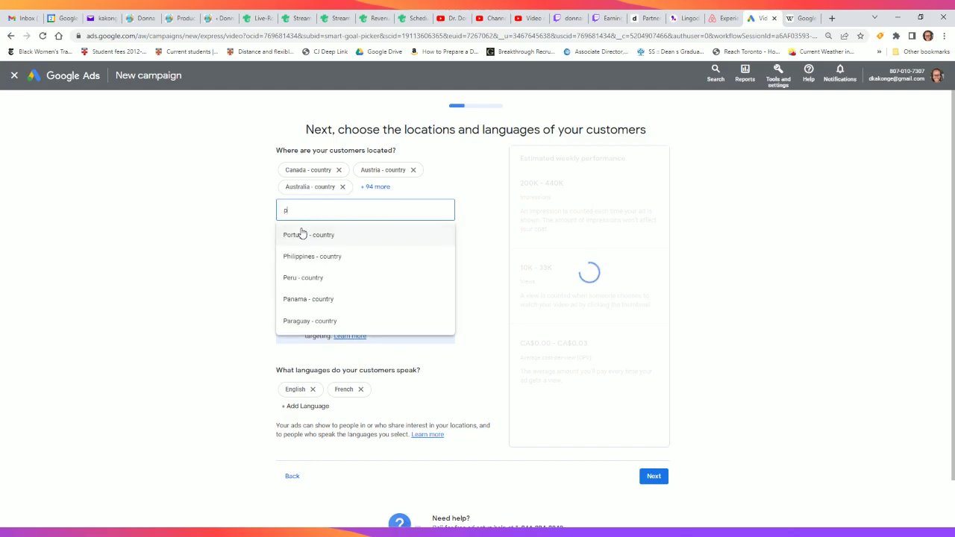
pyautogui.click(301, 233)
pyautogui.click(299, 209)
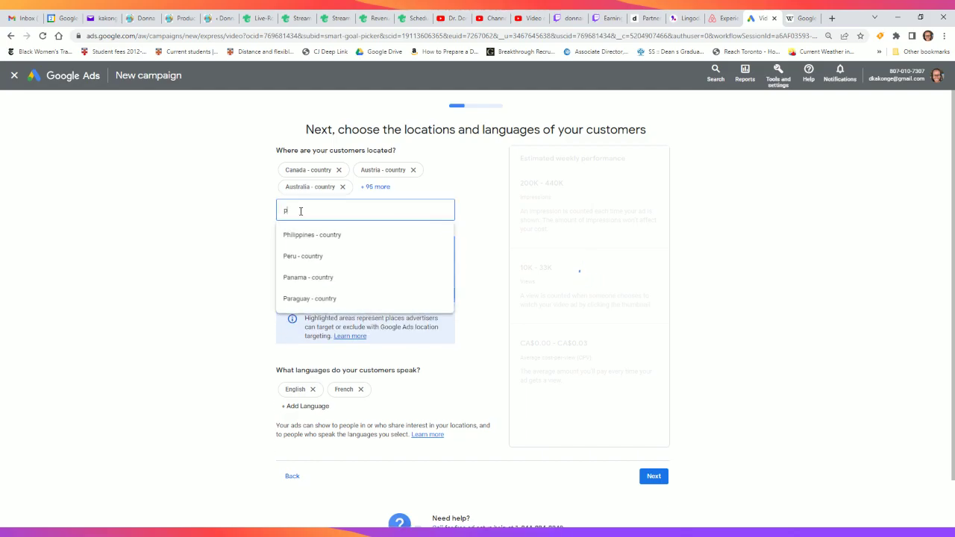
pyautogui.click(299, 234)
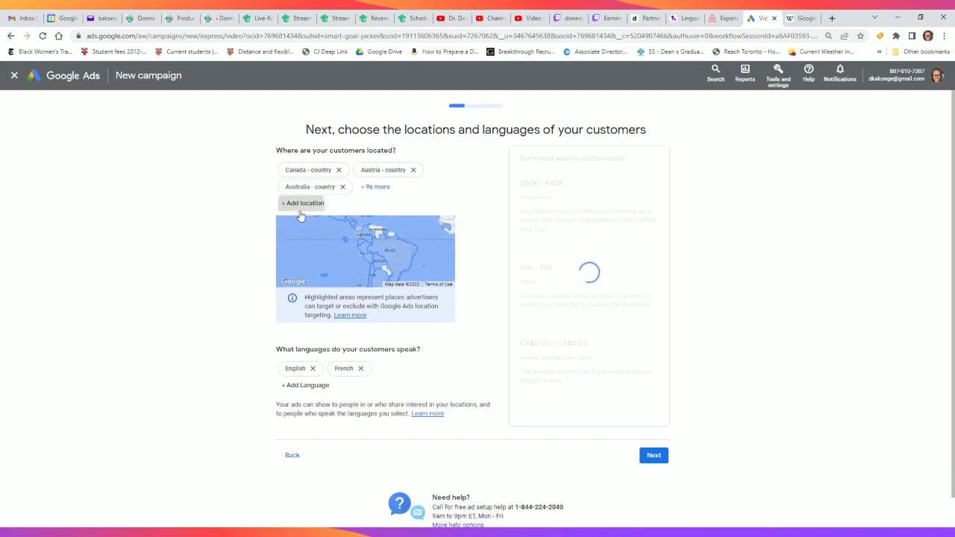
# Step: Add Panama and Paraguay to the campaign's customer locations
pyautogui.click(299, 210)
pyautogui.write('p')
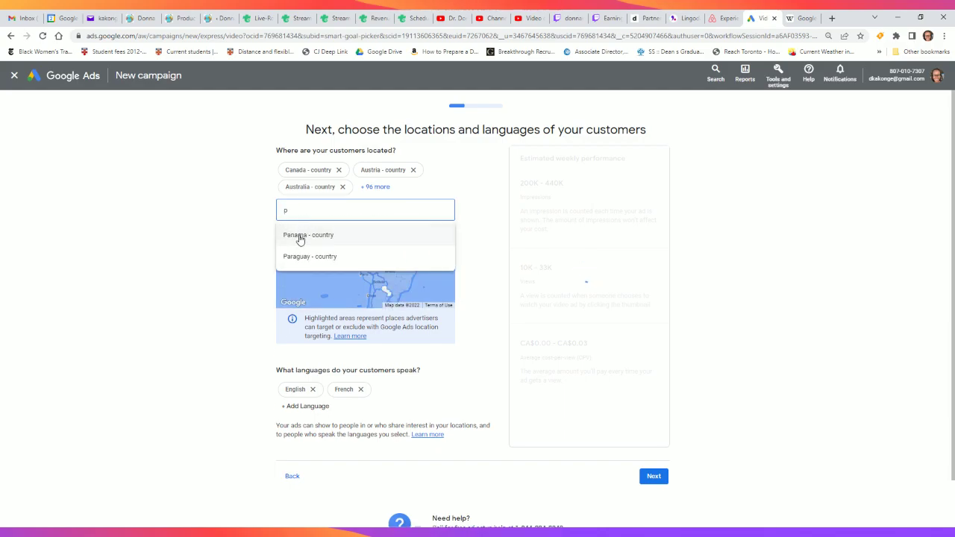
pyautogui.click(300, 236)
pyautogui.click(298, 212)
pyautogui.write('p')
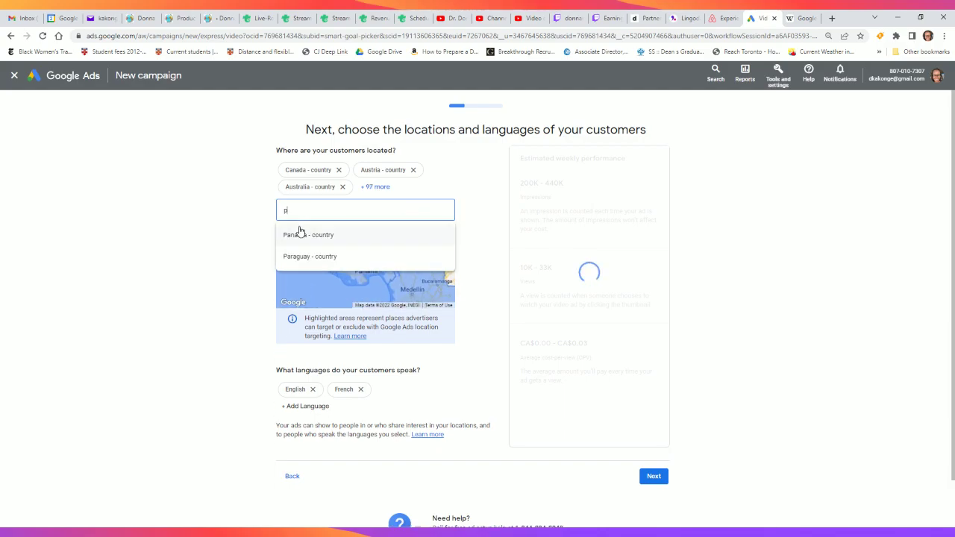
pyautogui.click(298, 236)
# Step: Add the country Qatar to the campaign's customer locations
pyautogui.click(296, 210)
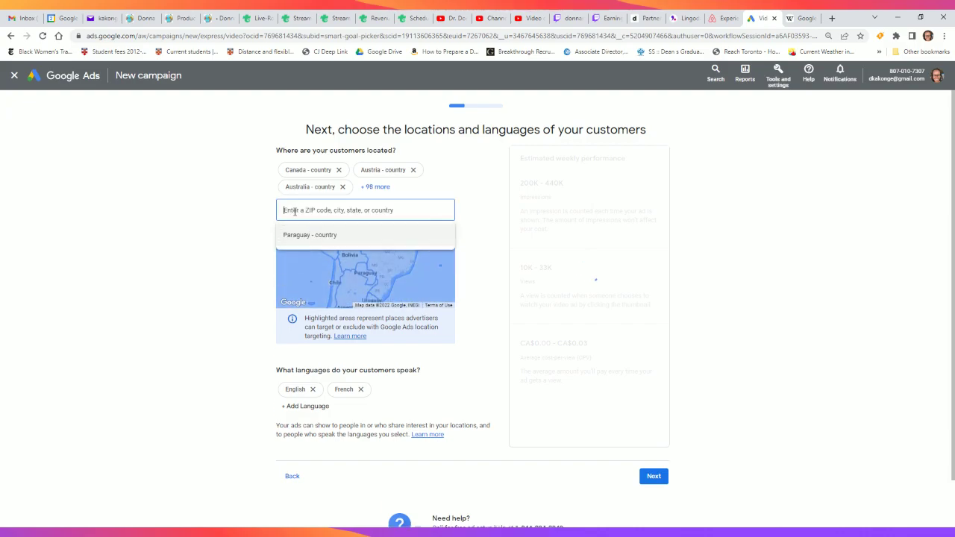
pyautogui.write('q')
pyautogui.click(303, 235)
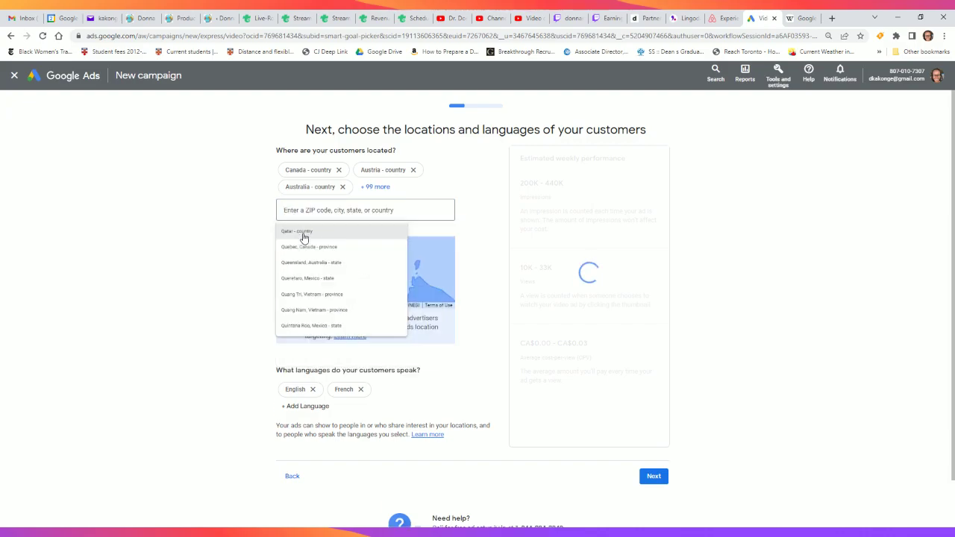
# Step: Add the country Russia to the campaign's customer locations
pyautogui.click(307, 204)
pyautogui.write('q')
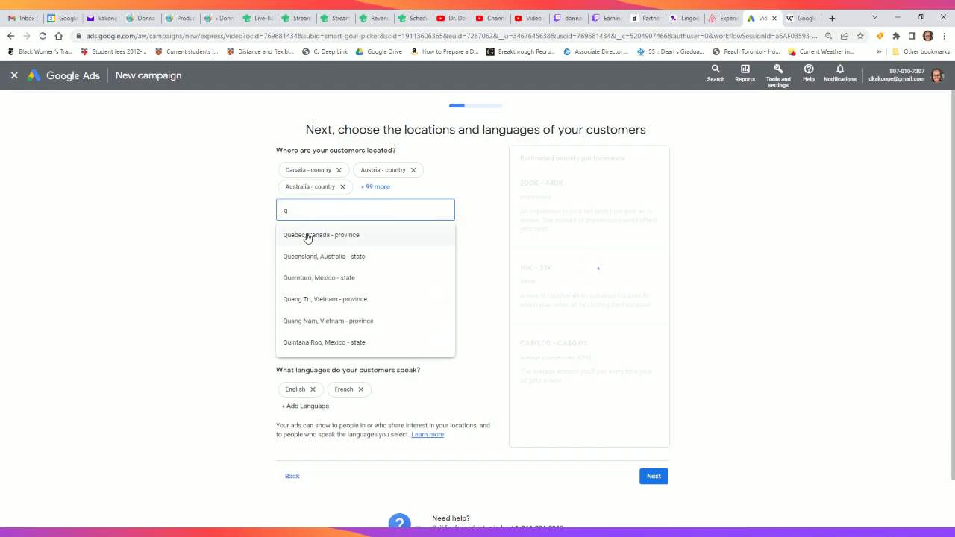
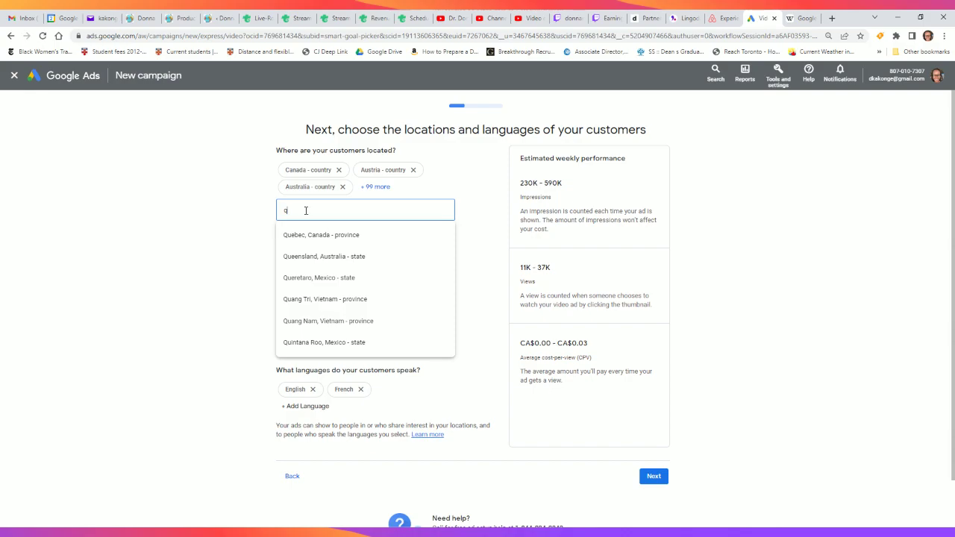
pyautogui.press('BackSpace')
pyautogui.write('r')
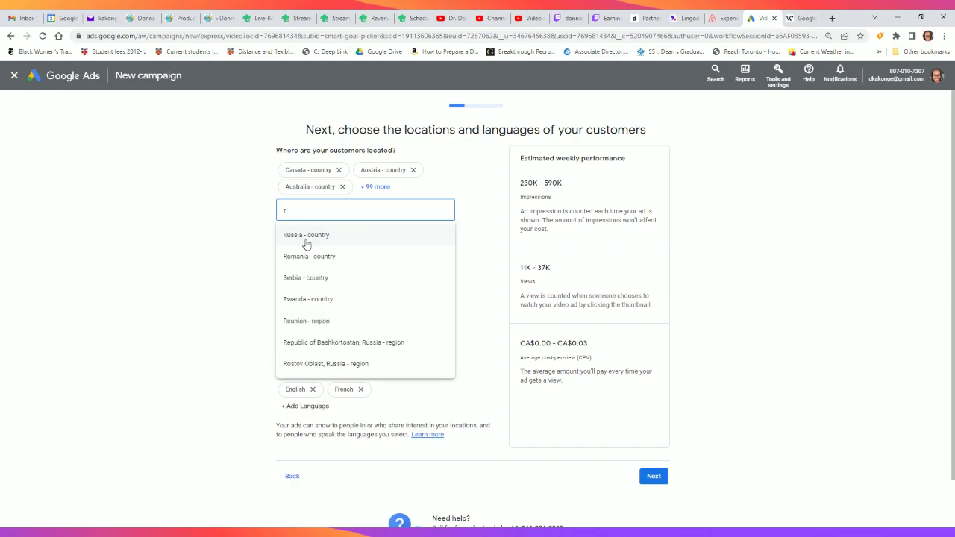
pyautogui.click(305, 240)
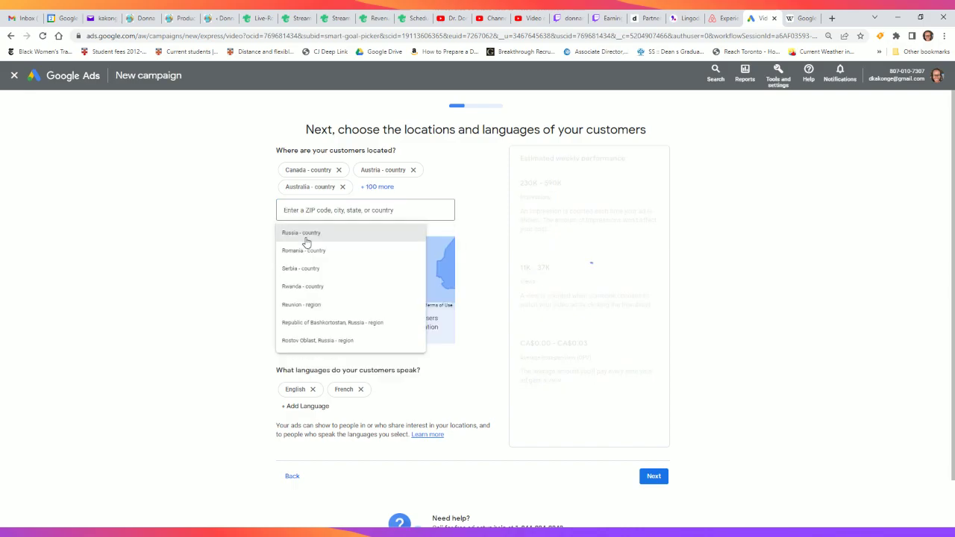
# Step: Expand the full list of customer locations and remove Russia from it
pyautogui.click(372, 189)
pyautogui.scroll(-10, 365, 384)
pyautogui.scroll(-4, 365, 376)
pyautogui.scroll(3, 365, 376)
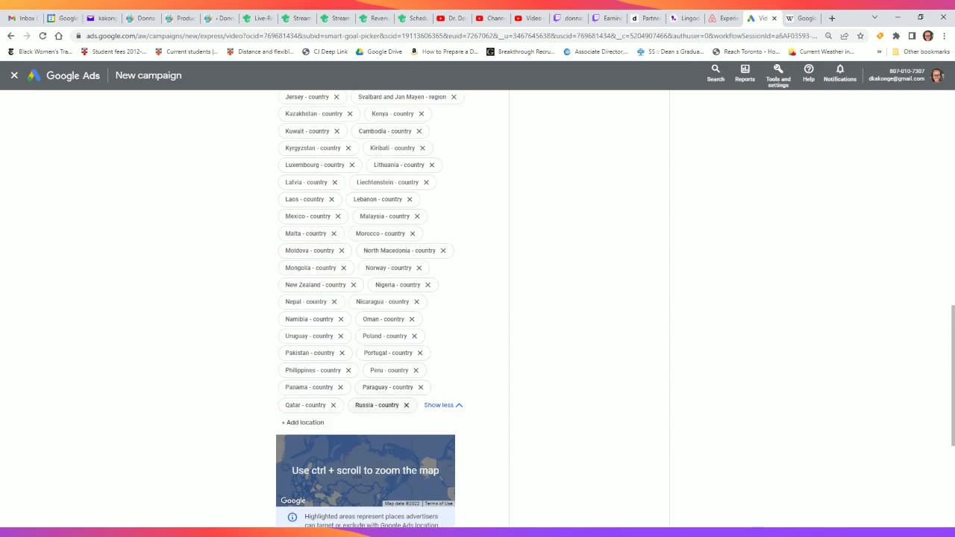
pyautogui.click(406, 405)
pyautogui.scroll(-2, 373, 373)
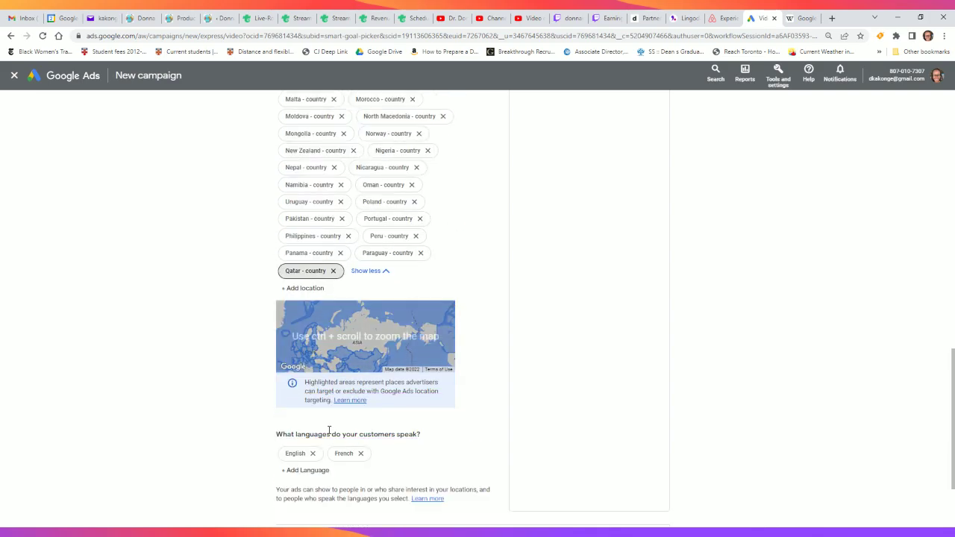
# Step: Add the countries Romania and Serbia to the campaign's customer locations
pyautogui.click(304, 289)
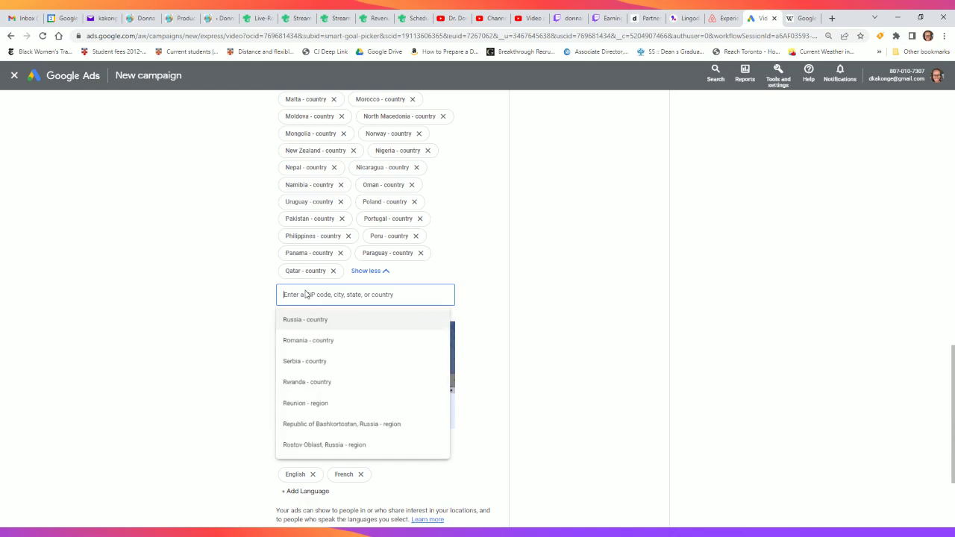
pyautogui.click(307, 340)
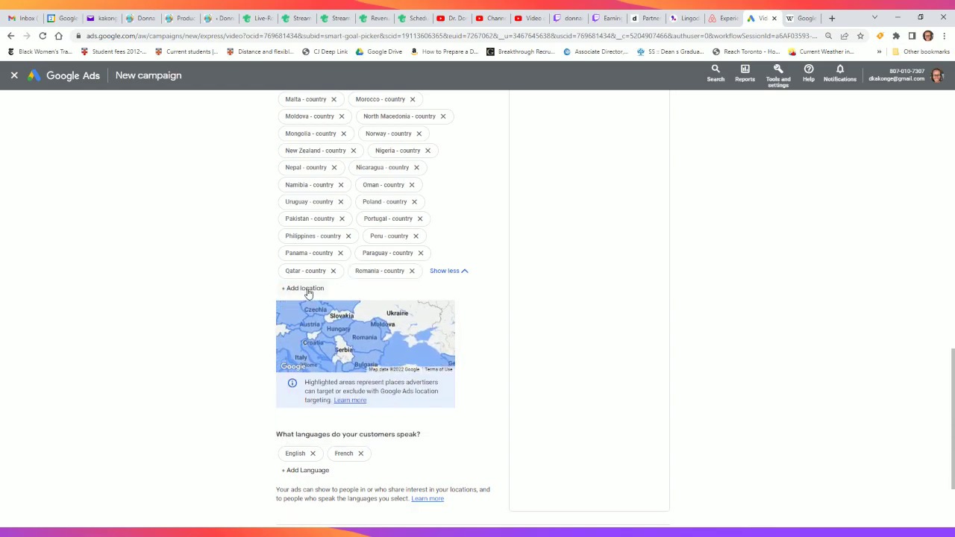
pyautogui.click(306, 290)
pyautogui.write('r')
pyautogui.click(307, 341)
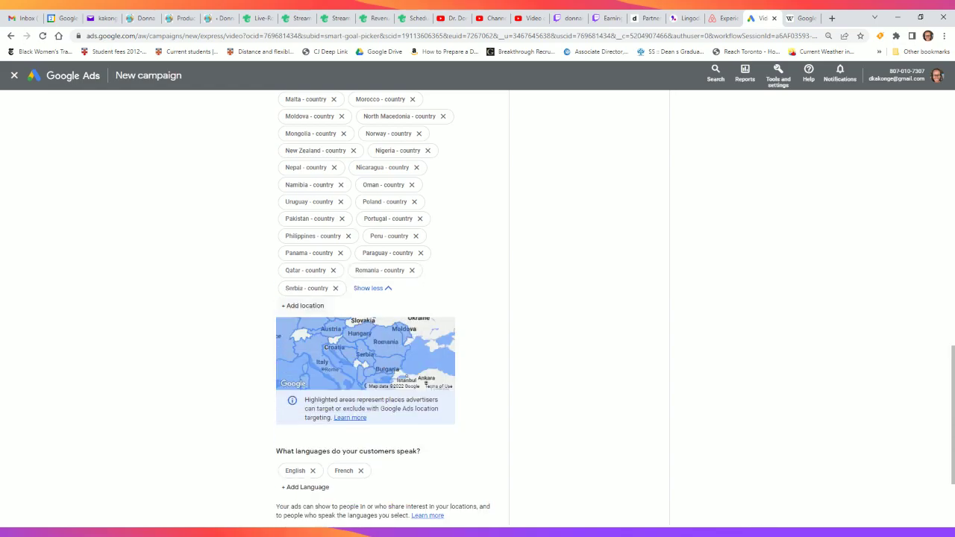
# Step: Try to add another country starting with R and restore Serbia among the customer locations
pyautogui.click(304, 305)
pyautogui.click(307, 359)
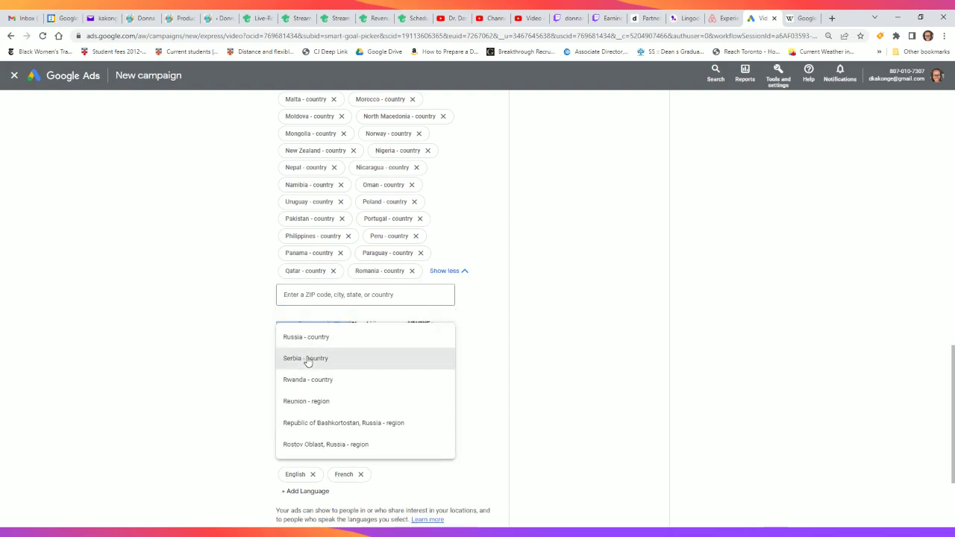
pyautogui.click(311, 291)
pyautogui.write('r')
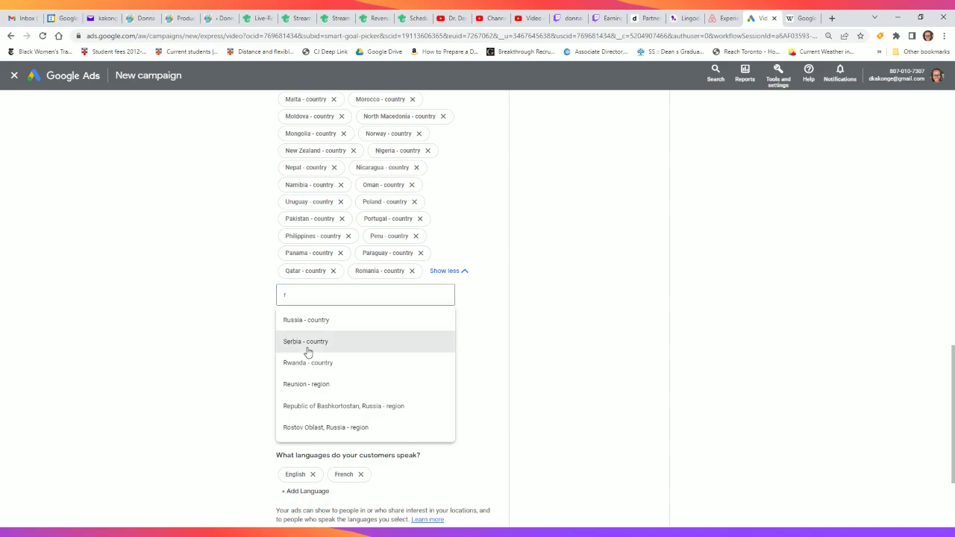
pyautogui.click(307, 348)
pyautogui.click(304, 306)
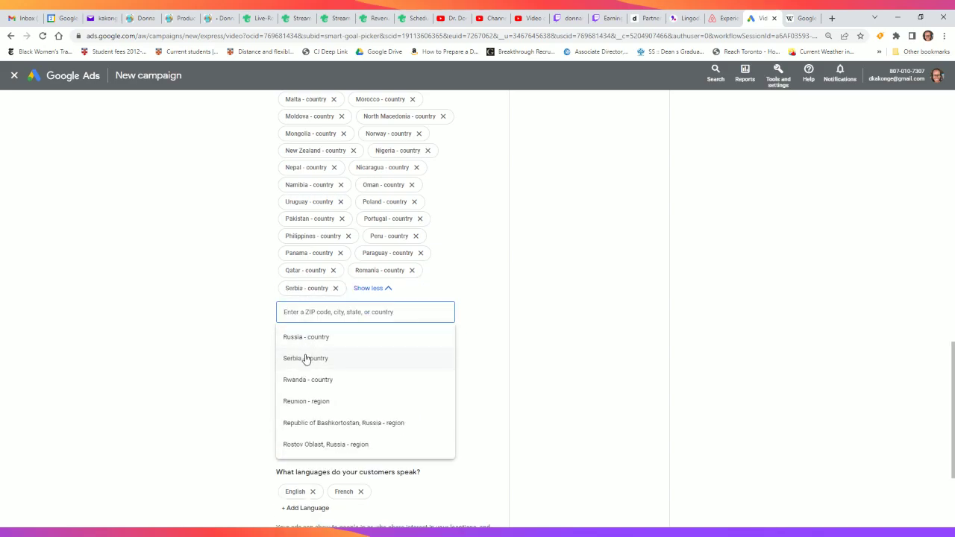
pyautogui.click(305, 358)
pyautogui.click(311, 292)
pyautogui.write('r')
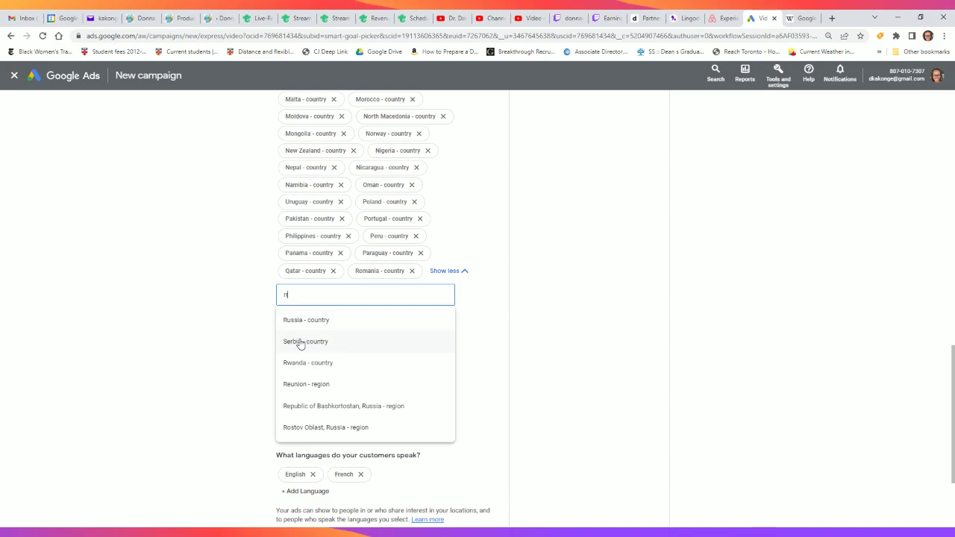
pyautogui.write('r')
pyautogui.press('BackSpace')
pyautogui.write('r')
pyautogui.click(303, 344)
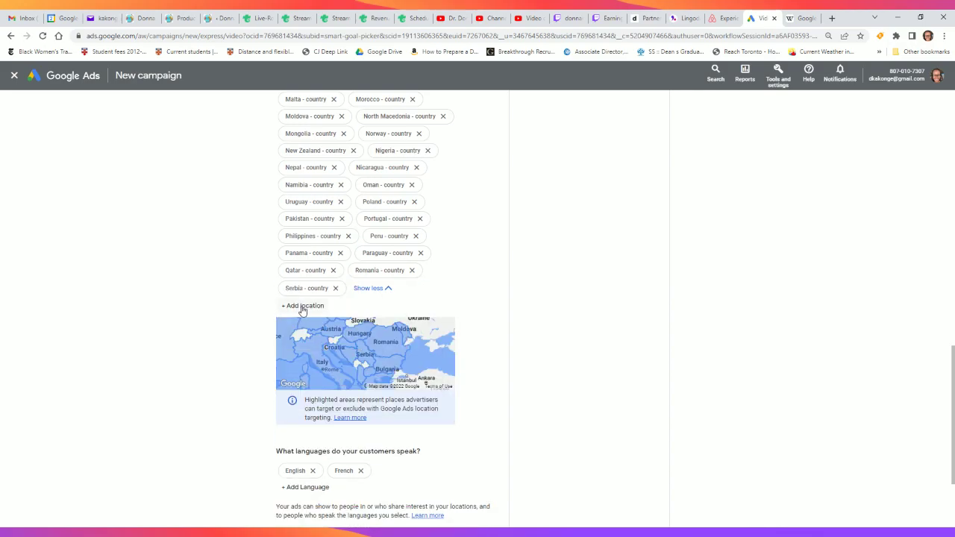
# Step: Add the country Rwanda and the region Reunion as customer locations
pyautogui.click(303, 305)
pyautogui.click(307, 358)
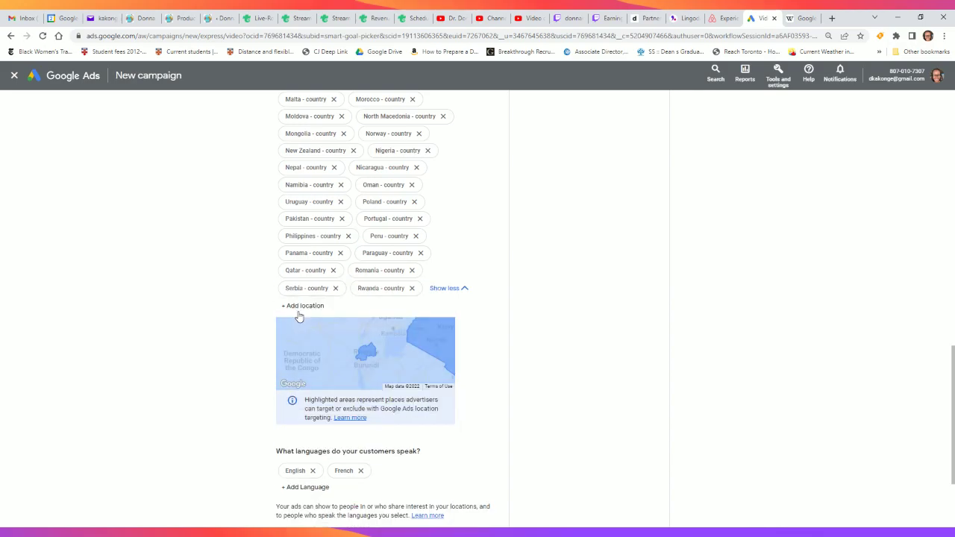
pyautogui.click(300, 305)
pyautogui.click(302, 358)
# Step: Try adding the Russian regions Republic of Bashkortostan and Rostov Oblast as customer locations, and remove both again
pyautogui.click(300, 326)
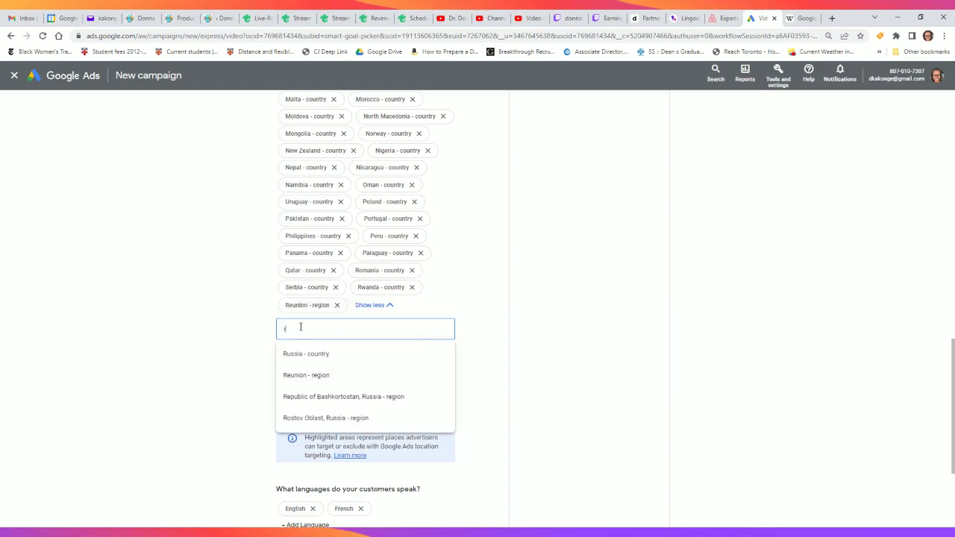
pyautogui.click(300, 375)
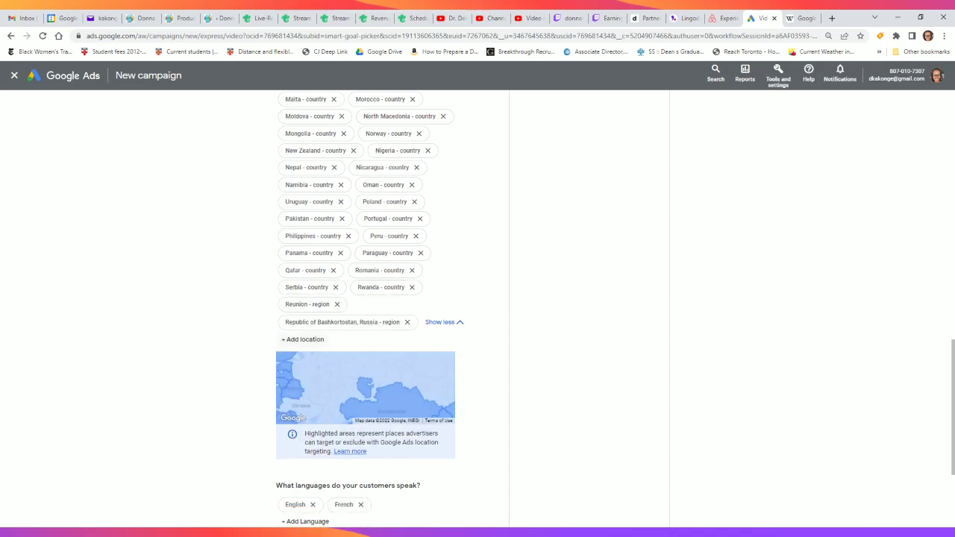
pyautogui.click(299, 339)
pyautogui.write('r')
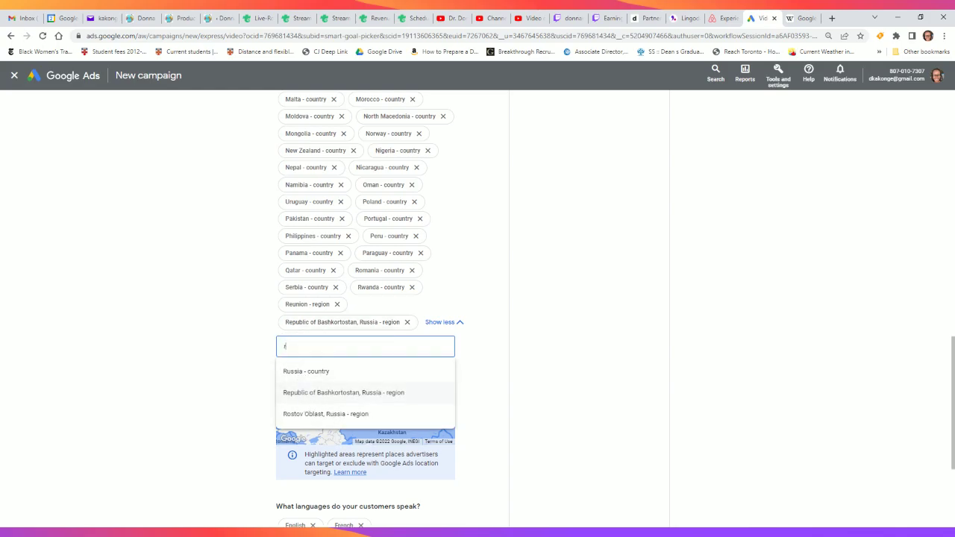
pyautogui.click(325, 392)
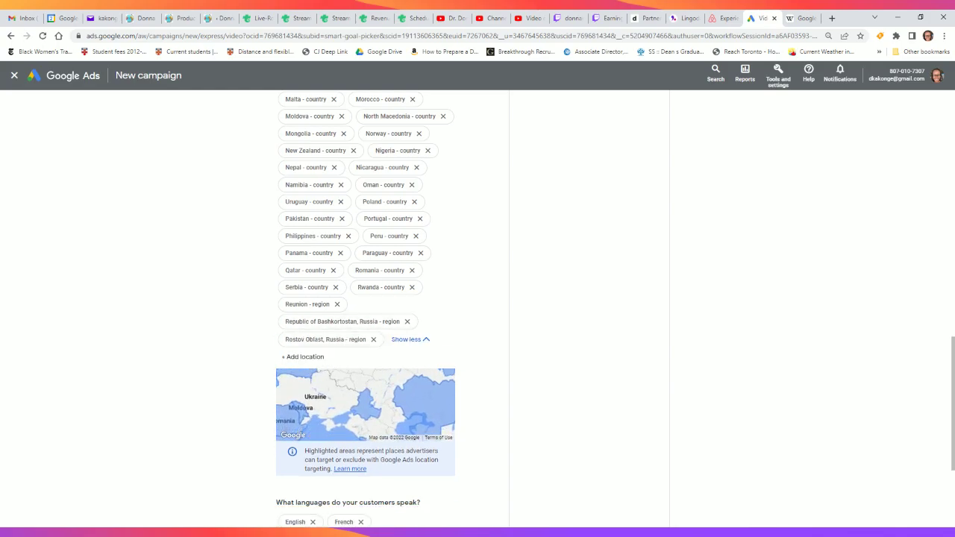
pyautogui.click(373, 340)
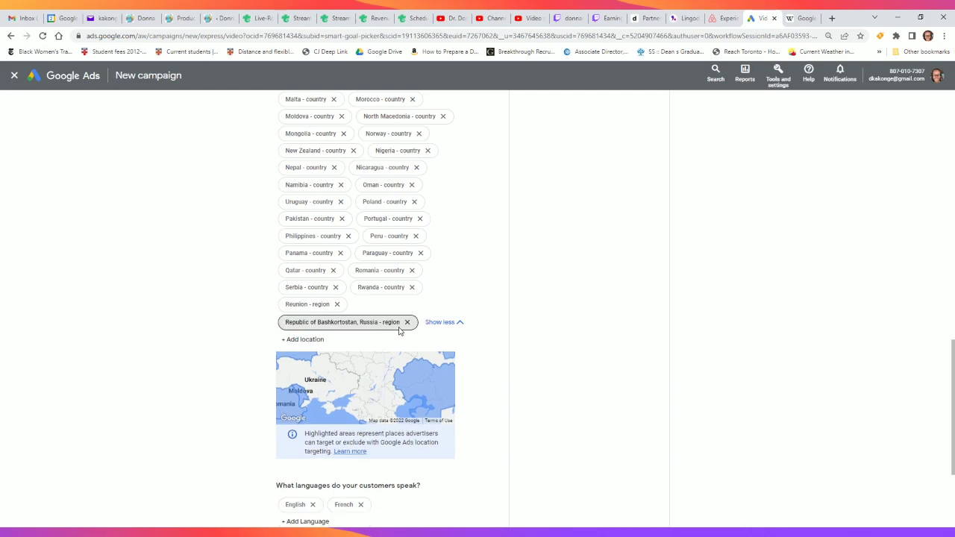
pyautogui.click(406, 321)
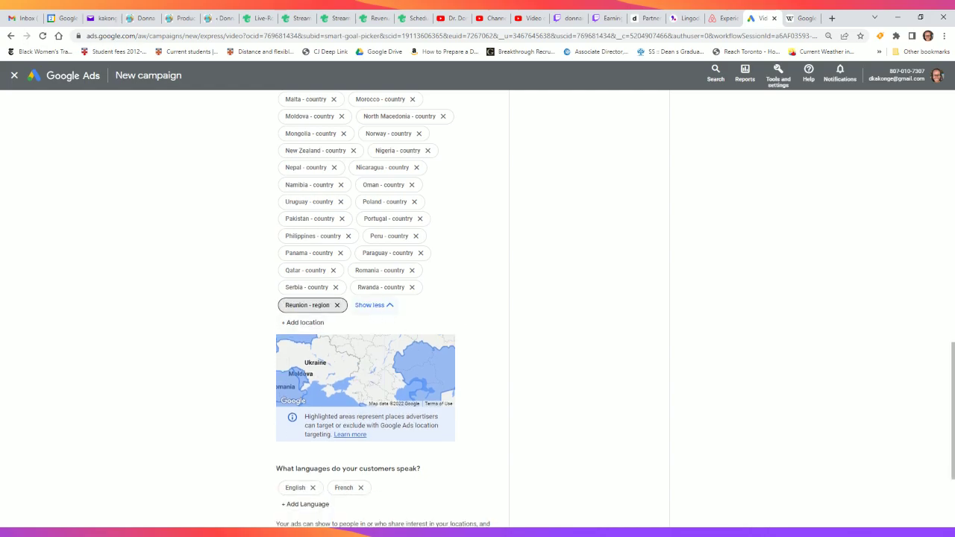
# Step: Add Slovakia and Sweden to the campaign's customer locations
pyautogui.click(317, 324)
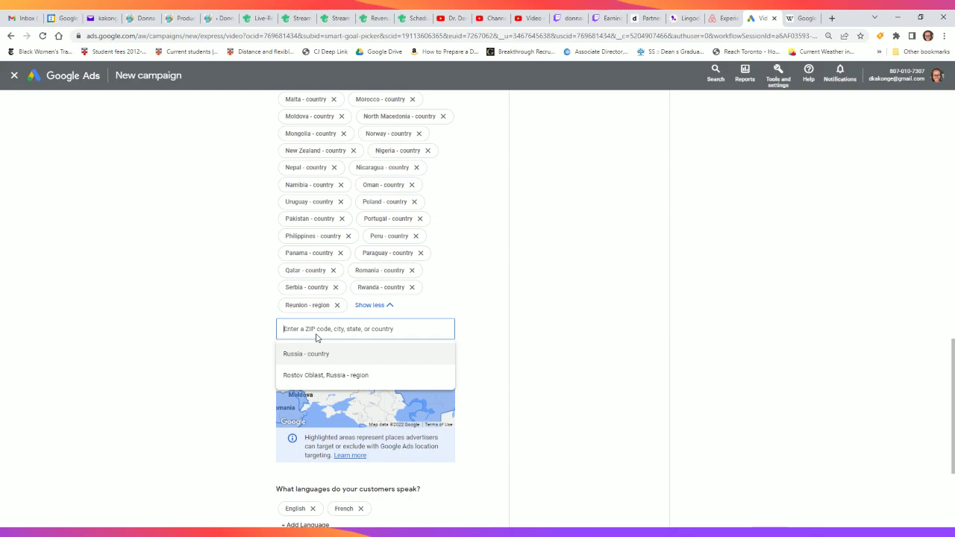
pyautogui.write('s')
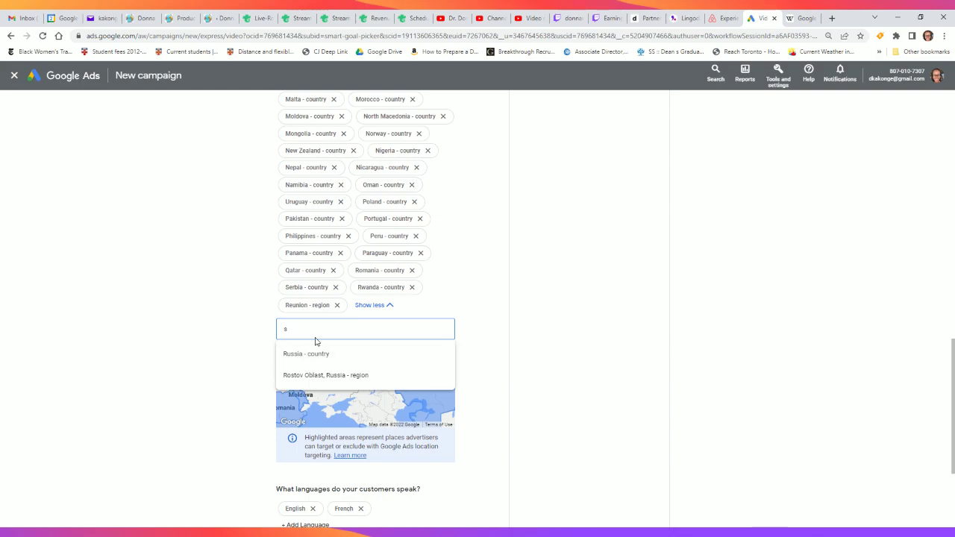
pyautogui.click(311, 349)
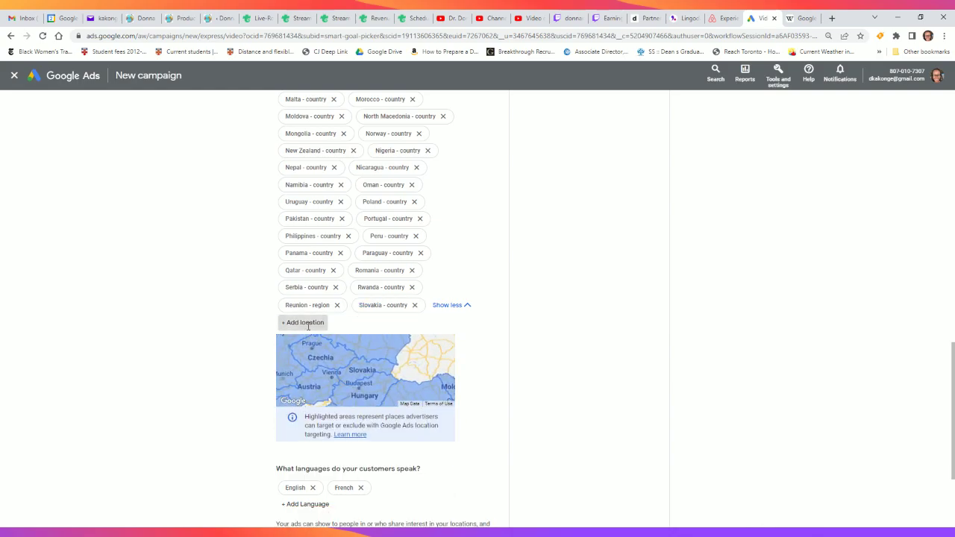
pyautogui.click(302, 322)
pyautogui.write('s')
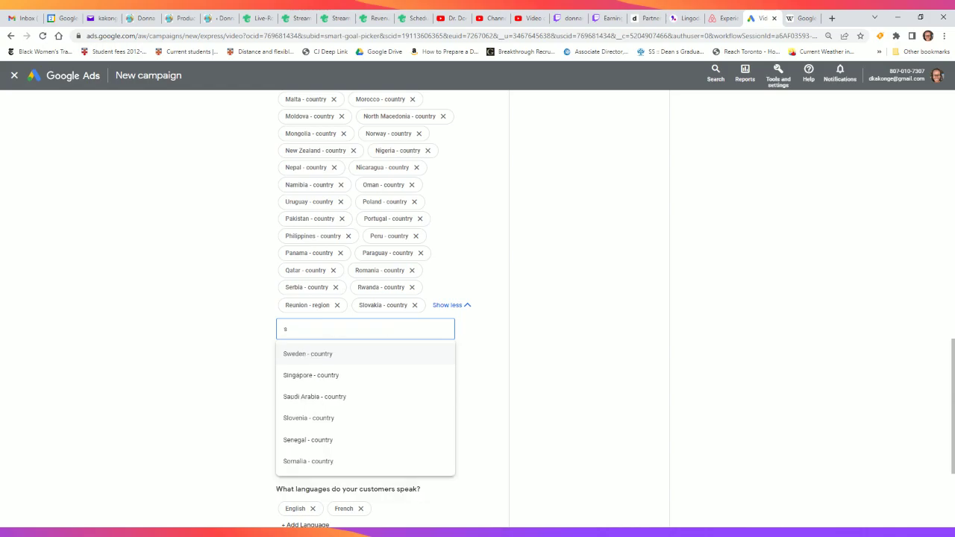
pyautogui.click(305, 354)
# Step: Add the countries Singapore and Saudi Arabia as customer locations
pyautogui.click(302, 339)
pyautogui.write('s')
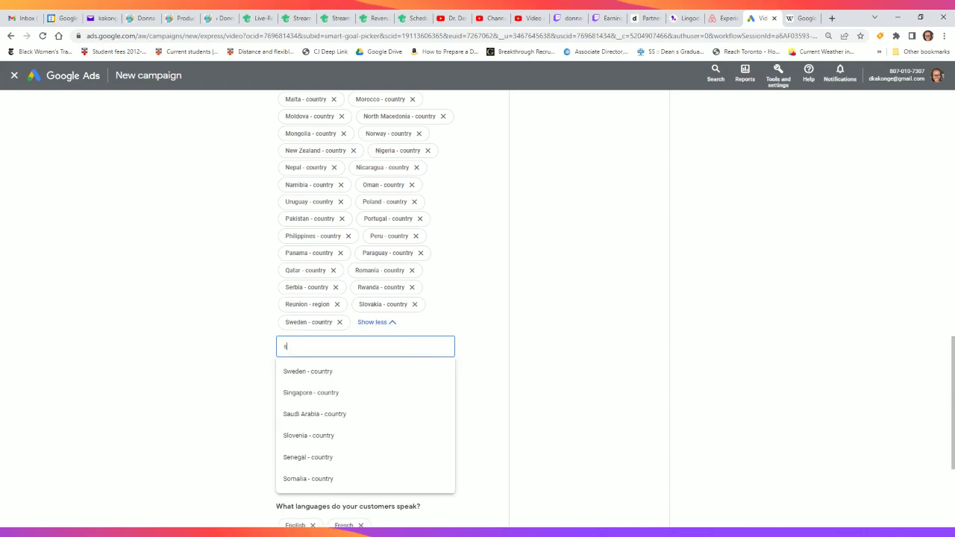
pyautogui.click(304, 371)
pyautogui.click(302, 339)
pyautogui.write('s')
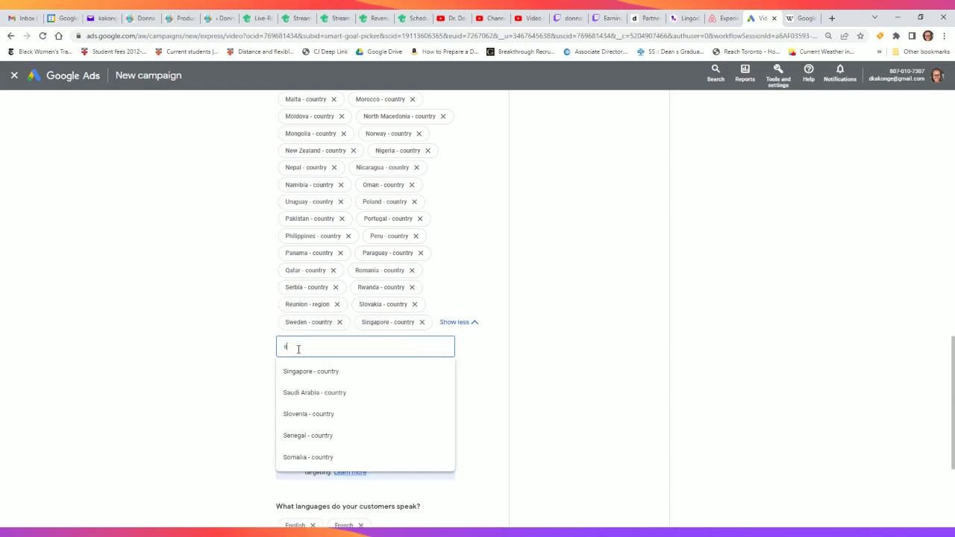
pyautogui.click(302, 373)
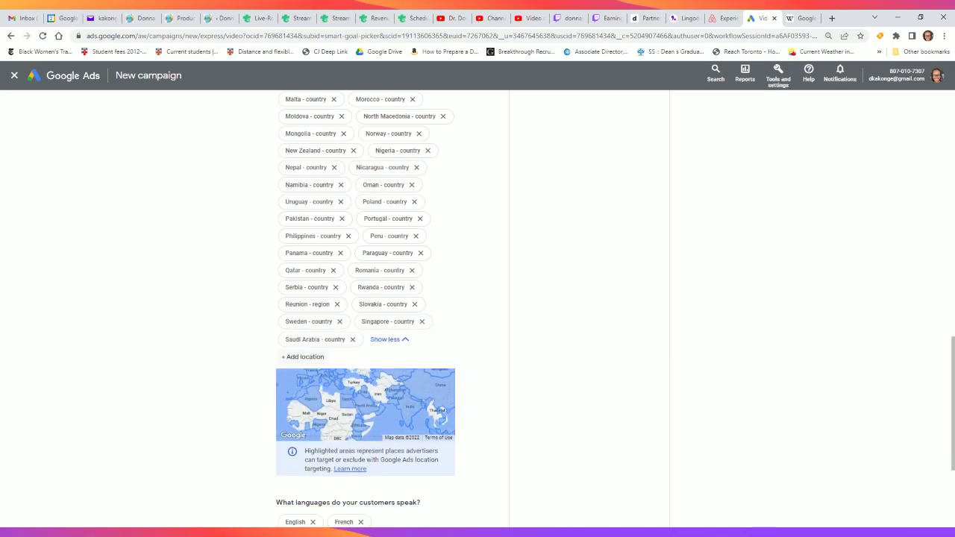
# Step: Add Slovenia and Senegal to the campaign's customer locations
pyautogui.click(301, 357)
pyautogui.write('s')
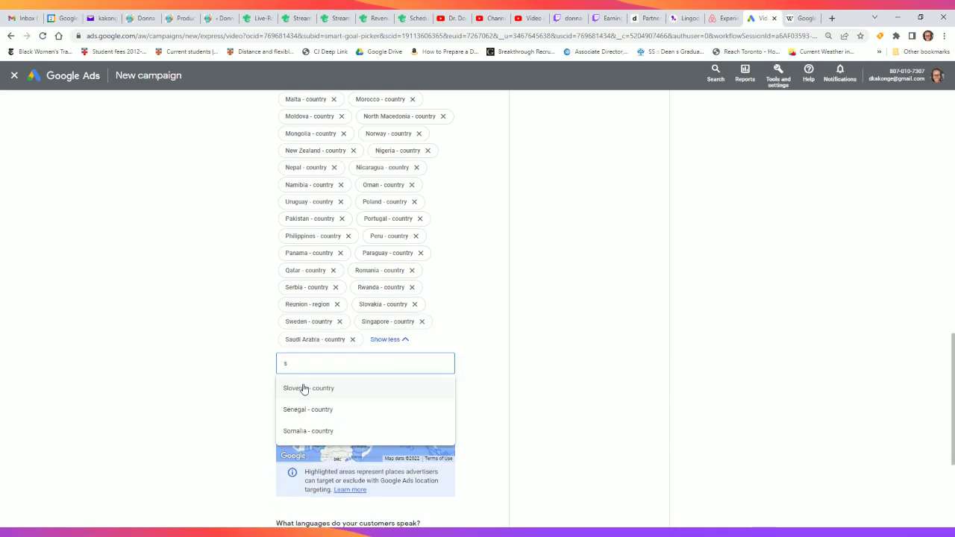
pyautogui.click(302, 387)
pyautogui.click(297, 374)
pyautogui.write('s')
pyautogui.click(302, 407)
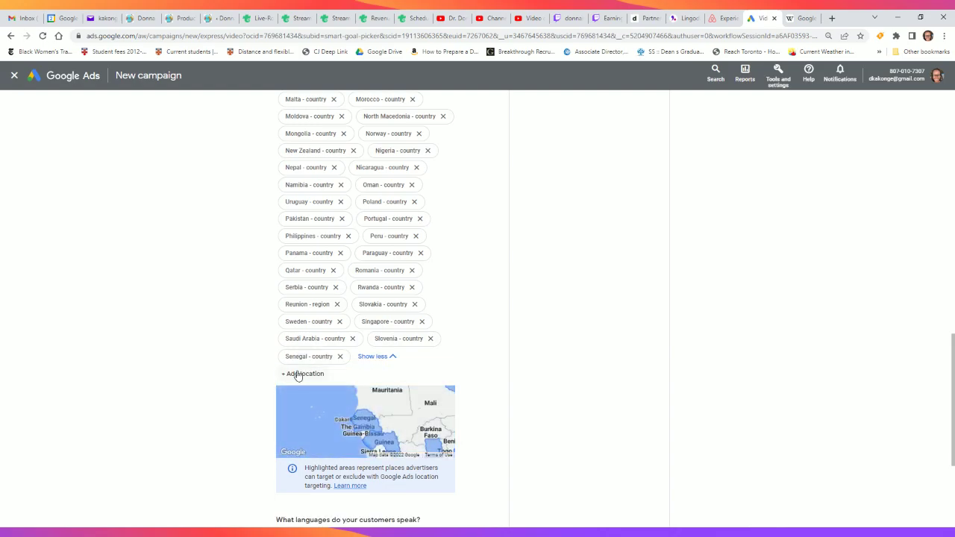
# Step: Add the countries Somalia and Turkey as customer locations
pyautogui.click(299, 373)
pyautogui.write('s')
pyautogui.click(301, 403)
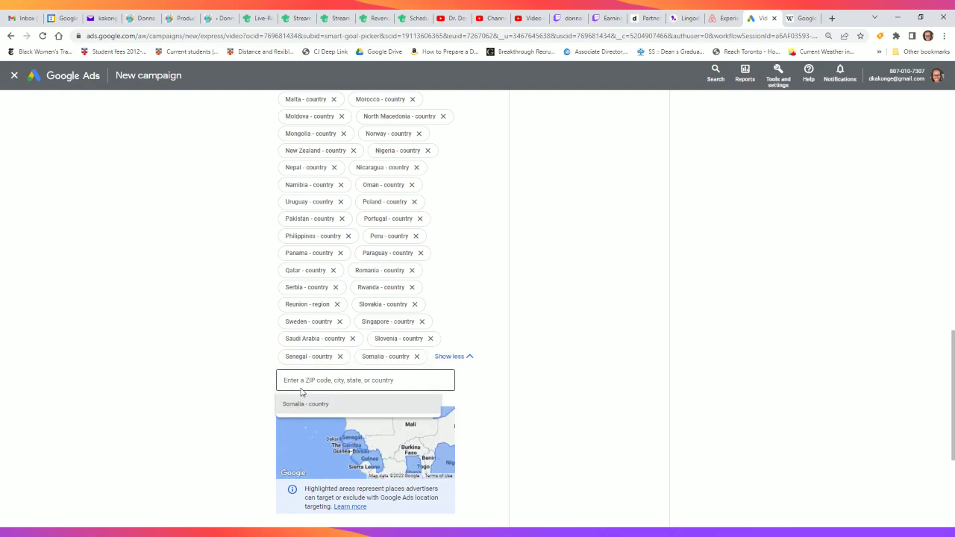
pyautogui.write('t')
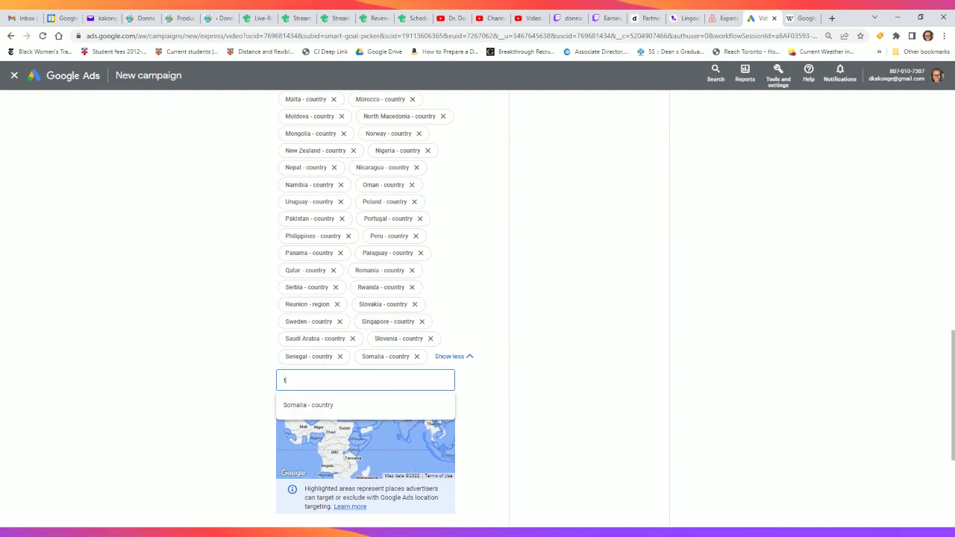
pyautogui.click(309, 405)
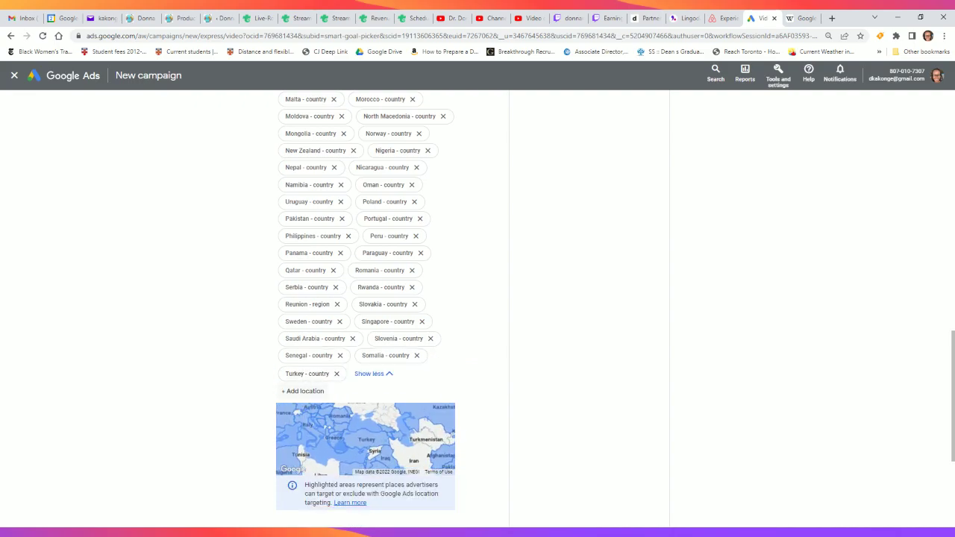
# Step: Add the country Thailand to the campaign's customer locations
pyautogui.scroll(-2, 304, 271)
pyautogui.click(303, 257)
pyautogui.write('t')
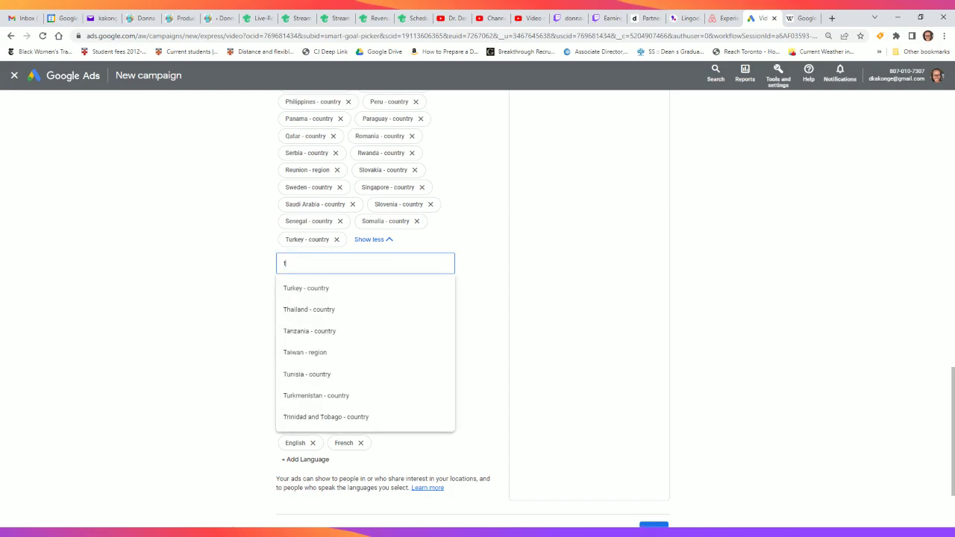
pyautogui.click(307, 285)
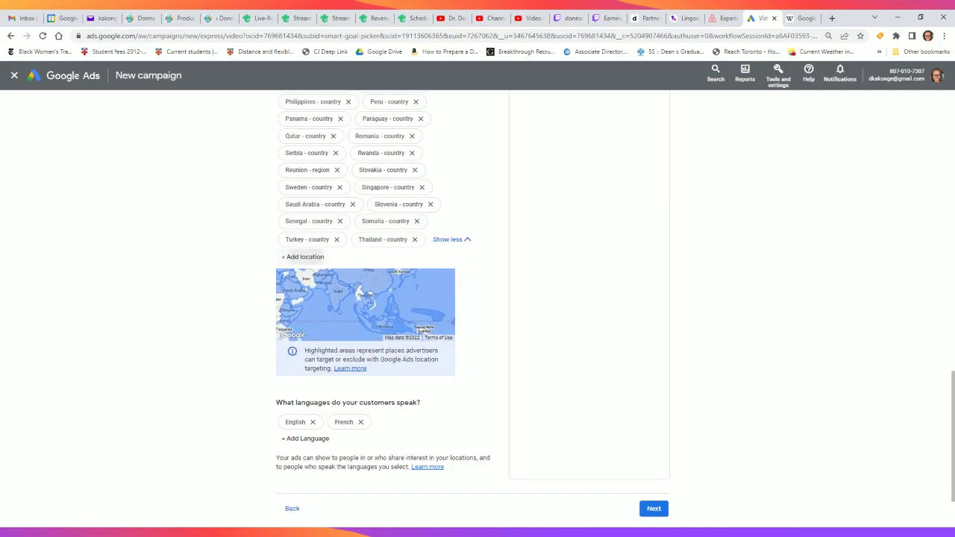
# Step: Add the country Tanzania and the region Taiwan to the campaign's customer locations
pyautogui.click(305, 258)
pyautogui.write('t')
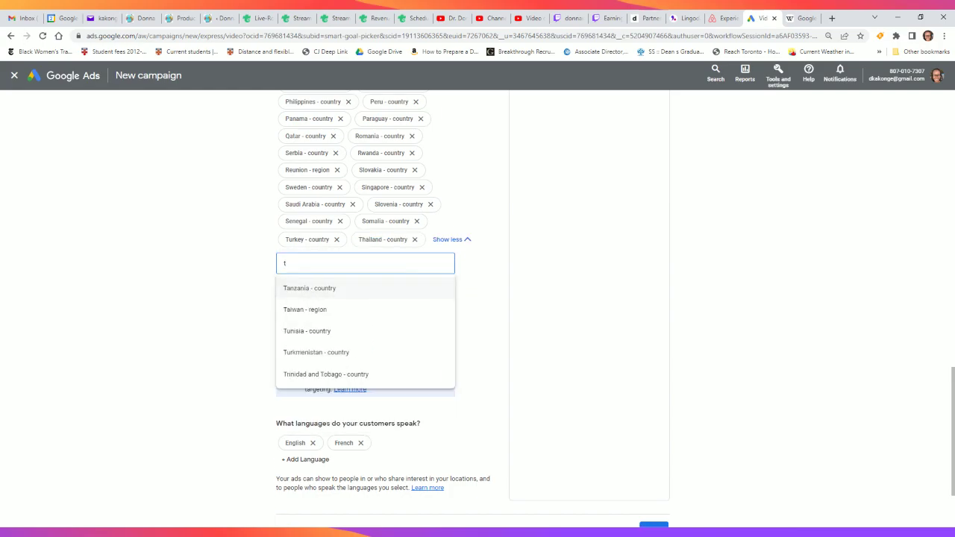
pyautogui.click(308, 290)
pyautogui.click(304, 273)
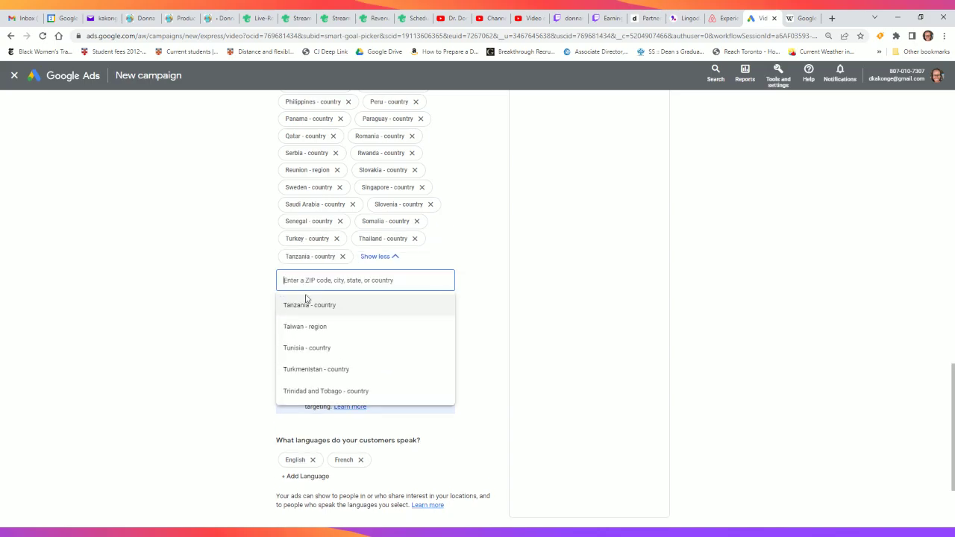
pyautogui.write('t')
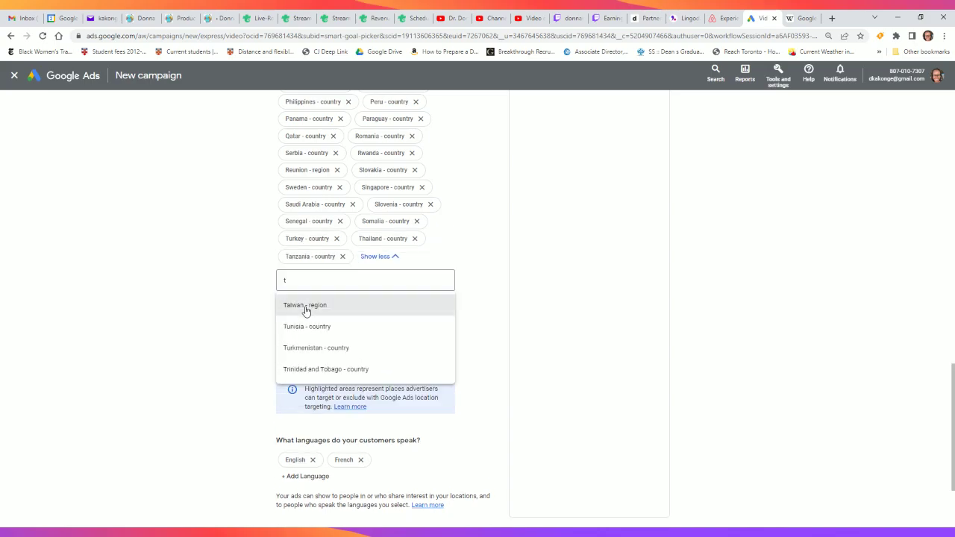
pyautogui.click(305, 305)
# Step: Add the countries Tunisia and Turkmenistan as customer locations
pyautogui.click(304, 274)
pyautogui.write('t')
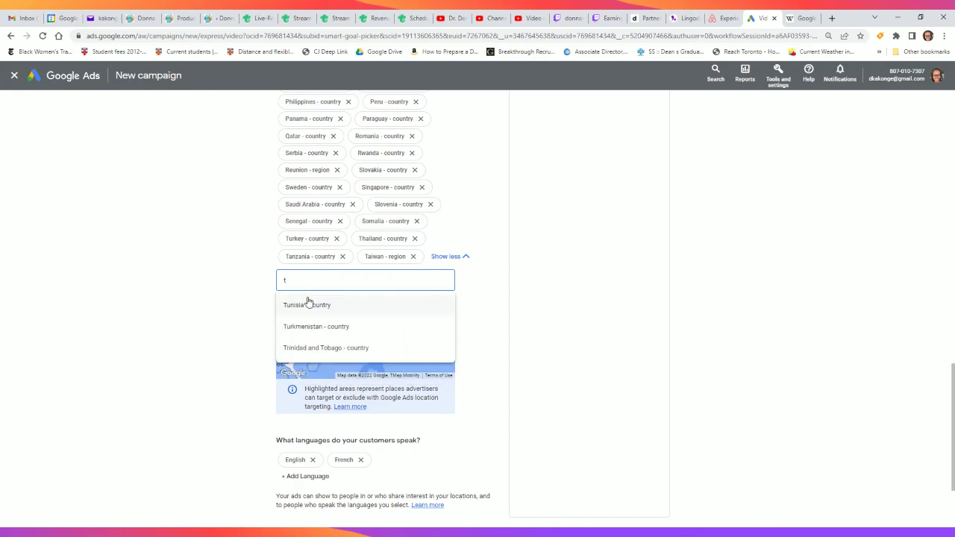
pyautogui.click(306, 305)
pyautogui.click(304, 290)
pyautogui.write('t')
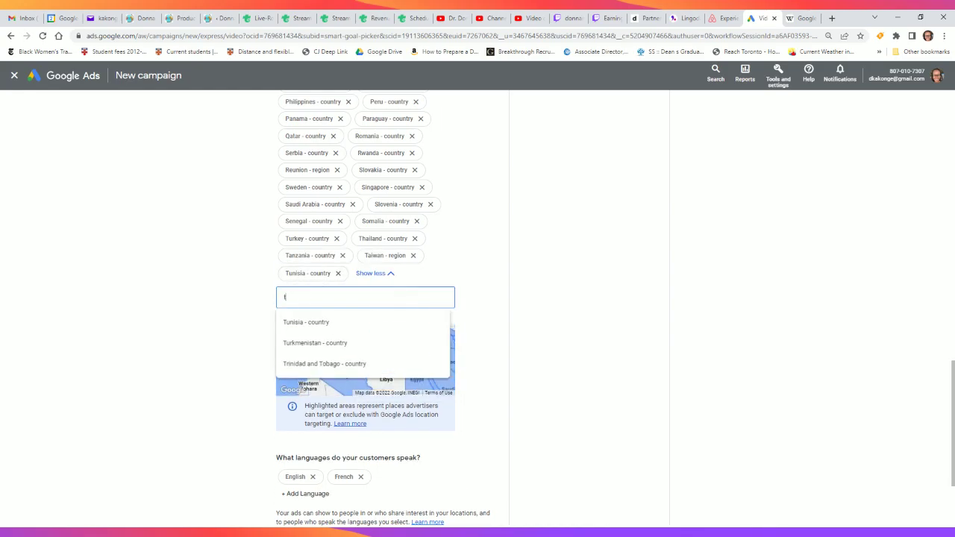
pyautogui.click(304, 322)
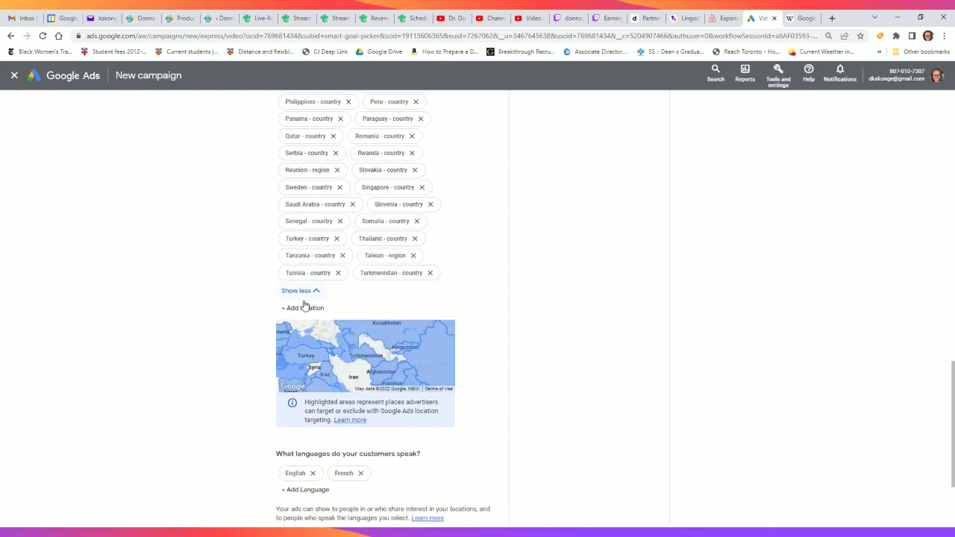
# Step: Add Trinidad and Tobago and the United States to the campaign's customer locations as countries
pyautogui.click(304, 307)
pyautogui.write('t')
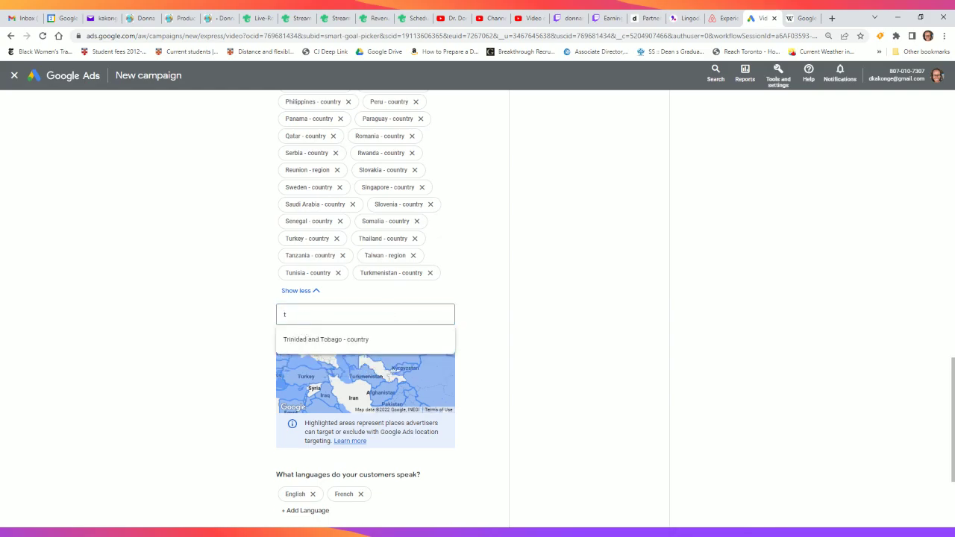
pyautogui.click(303, 338)
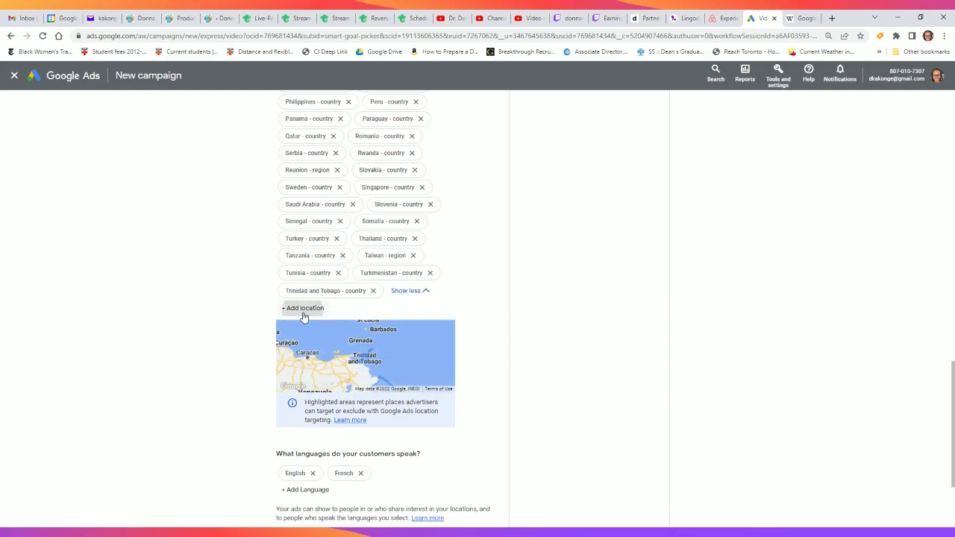
pyautogui.click(303, 308)
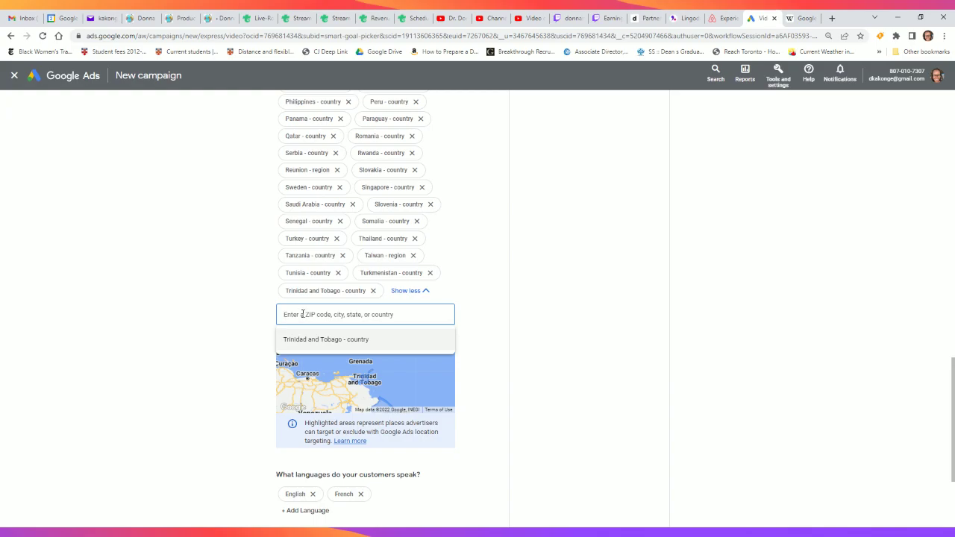
pyautogui.write('u')
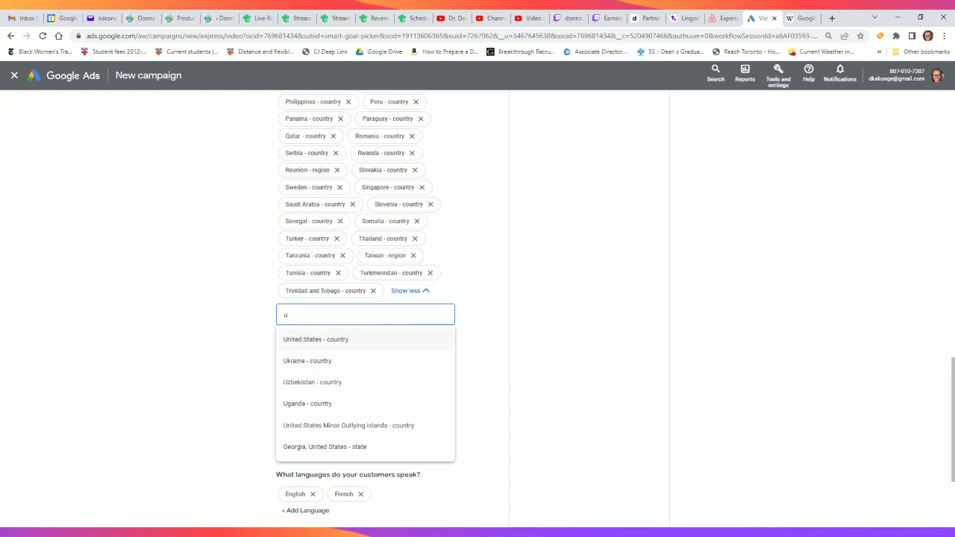
pyautogui.click(309, 338)
# Step: Add the countries Ukraine and Uzbekistan as customer locations
pyautogui.click(302, 324)
pyautogui.write('u')
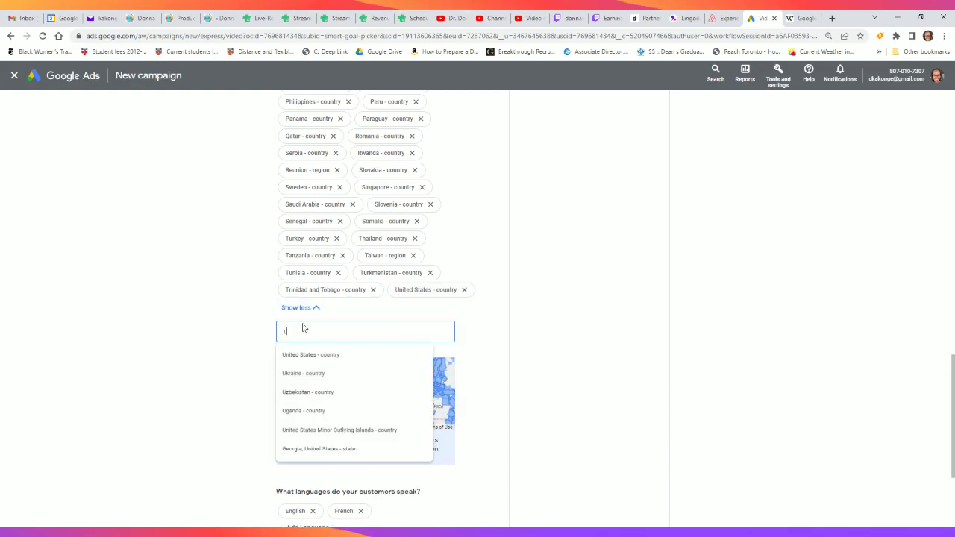
pyautogui.click(306, 355)
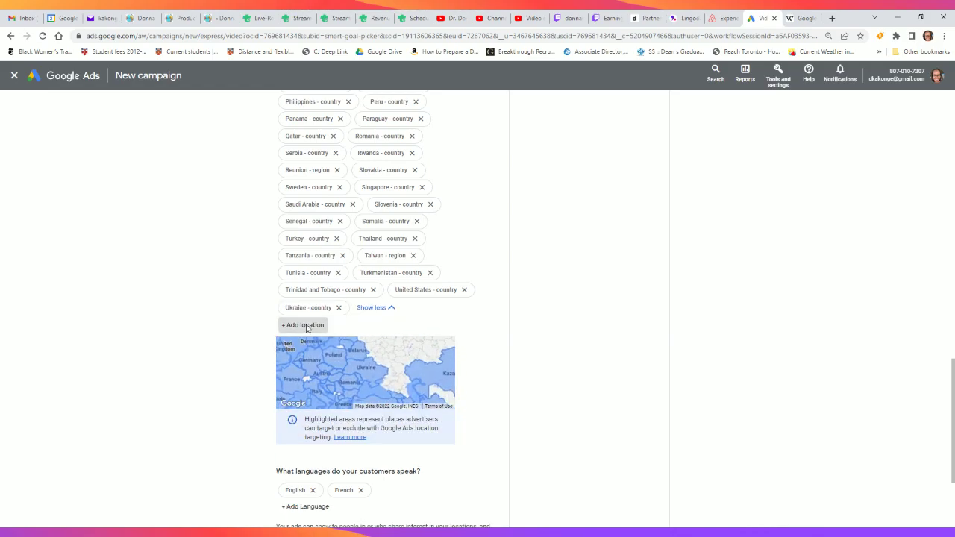
pyautogui.click(305, 325)
pyautogui.write('u')
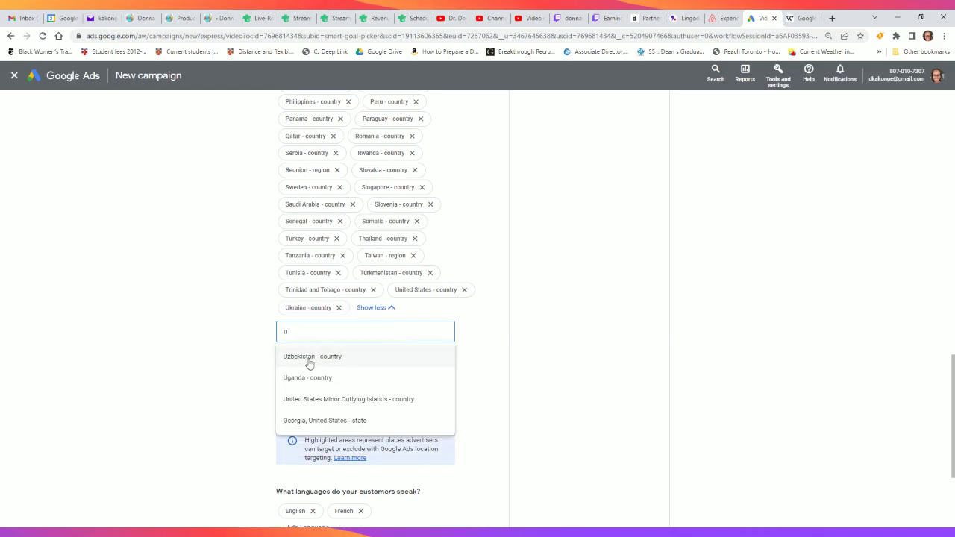
pyautogui.click(308, 357)
# Step: Add the countries Uganda and United States Minor Outlying Islands to the campaign's customer locations
pyautogui.click(302, 325)
pyautogui.write('us')
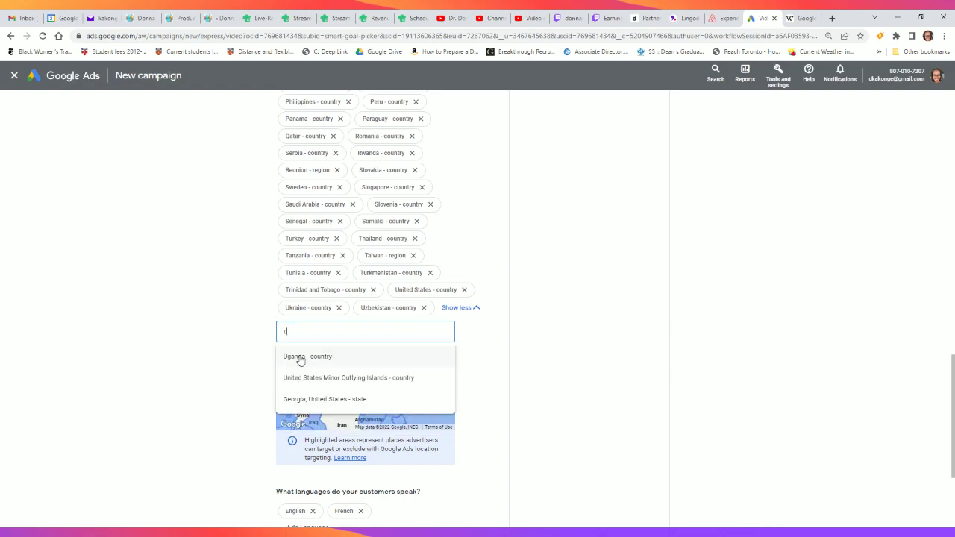
pyautogui.click(294, 362)
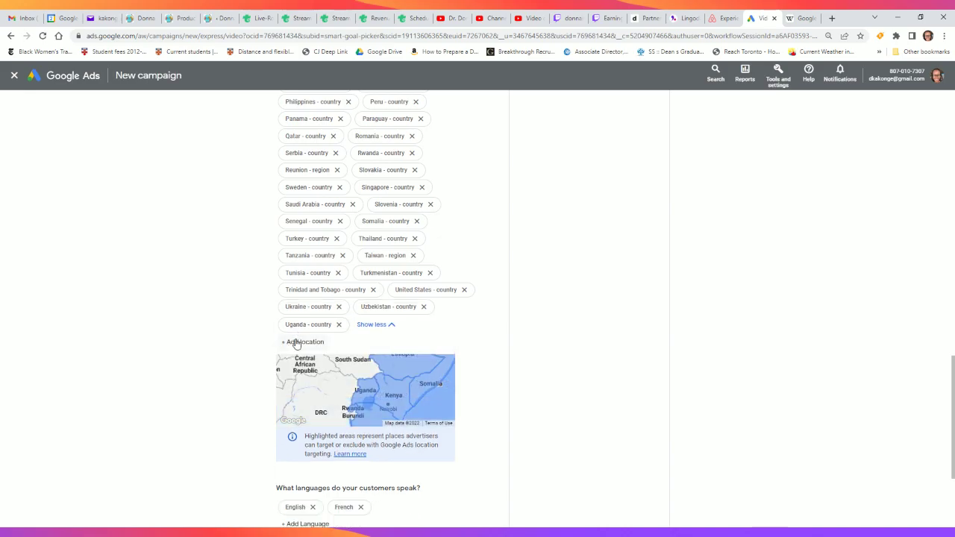
pyautogui.click(296, 343)
pyautogui.write('u')
pyautogui.click(300, 375)
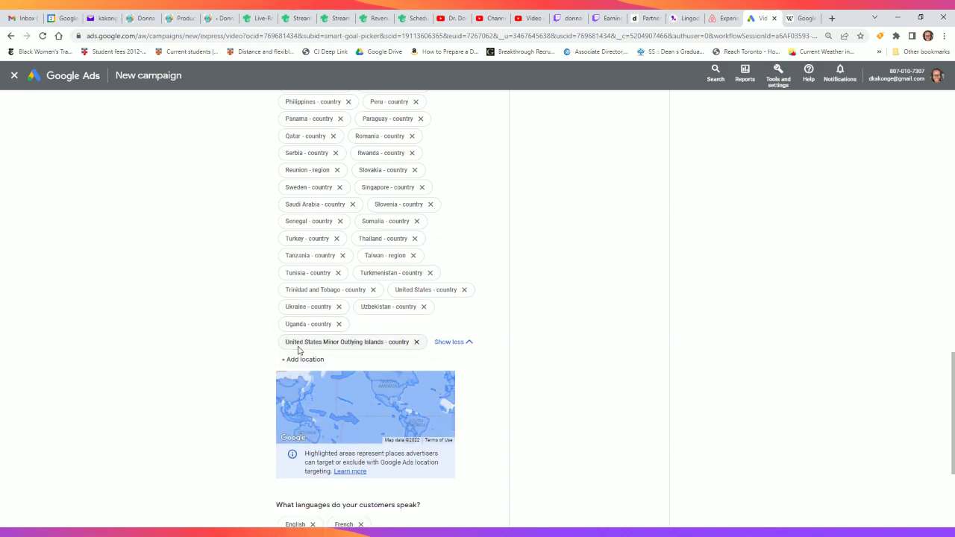
# Step: Add the countries Vietnam and Venezuela as customer locations
pyautogui.click(297, 359)
pyautogui.write('u')
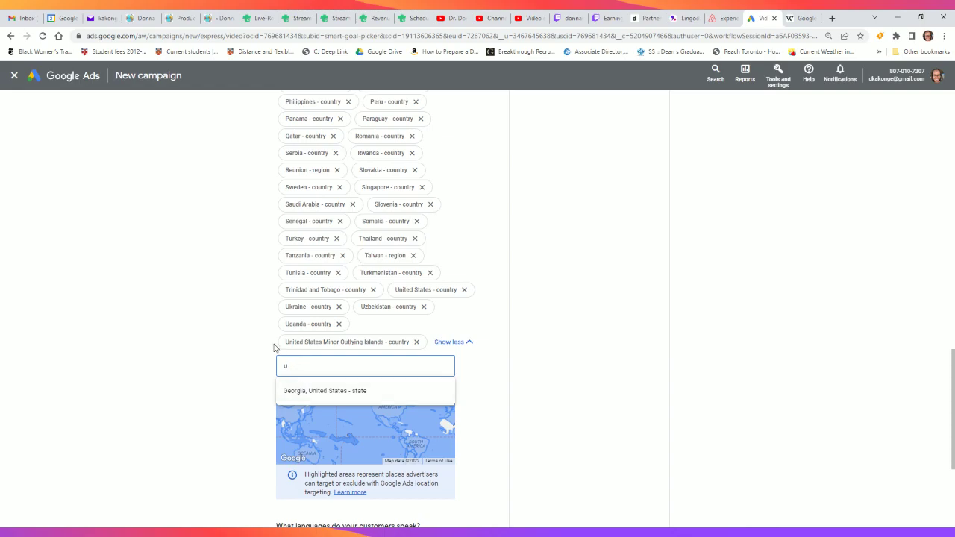
pyautogui.press('BackSpace')
pyautogui.write('v')
pyautogui.click(292, 391)
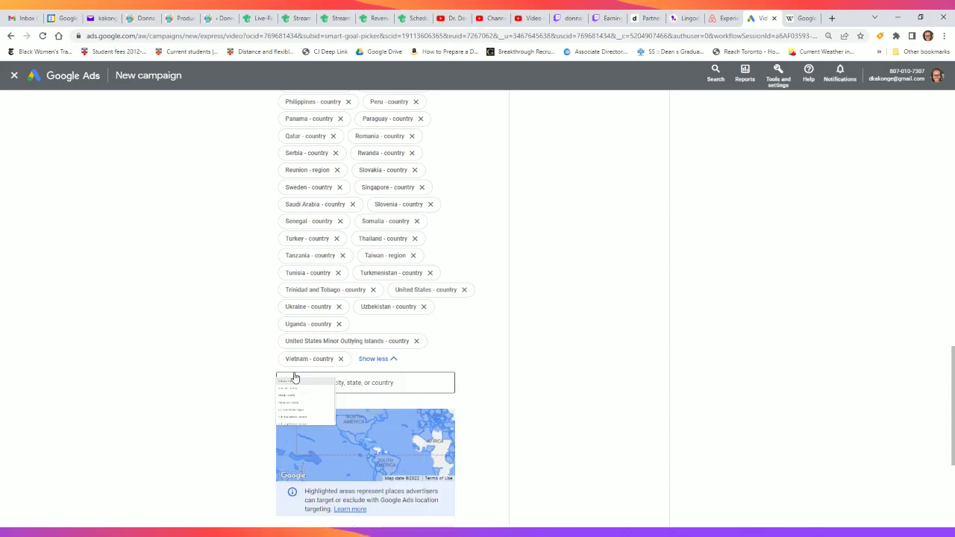
pyautogui.scroll(-3, 294, 377)
pyautogui.scroll(-2, 291, 241)
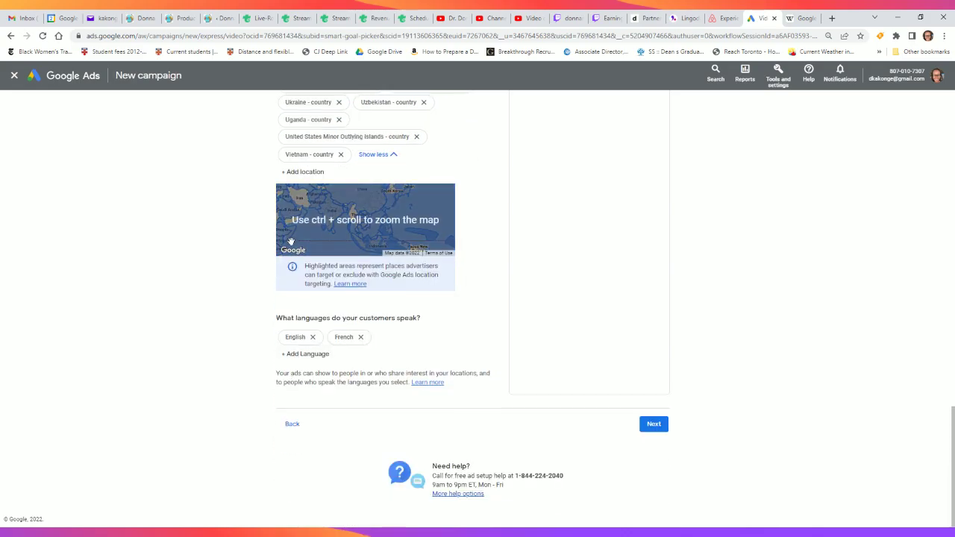
pyautogui.click(302, 173)
pyautogui.write('v')
pyautogui.click(301, 201)
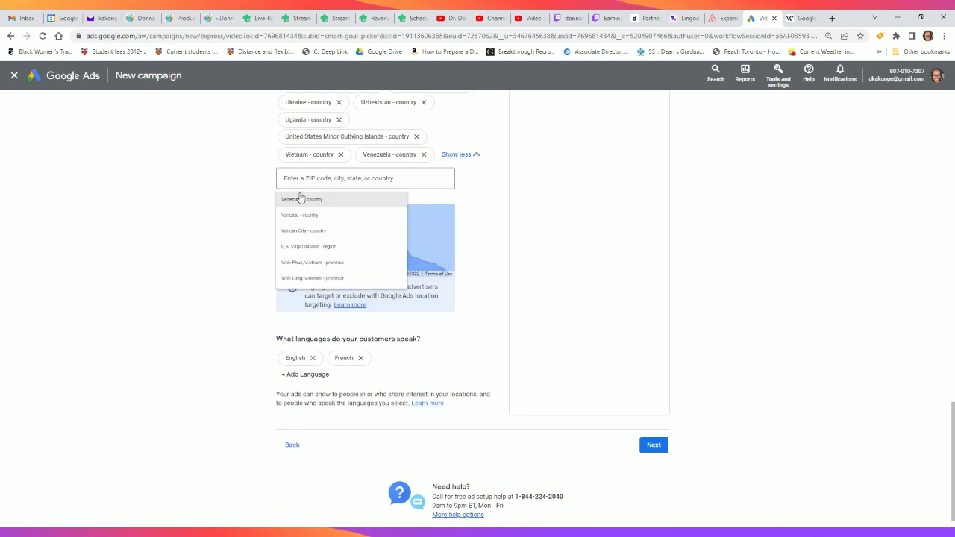
# Step: Add the countries Vanuatu and Vatican City to the campaign's customer locations
pyautogui.click(303, 174)
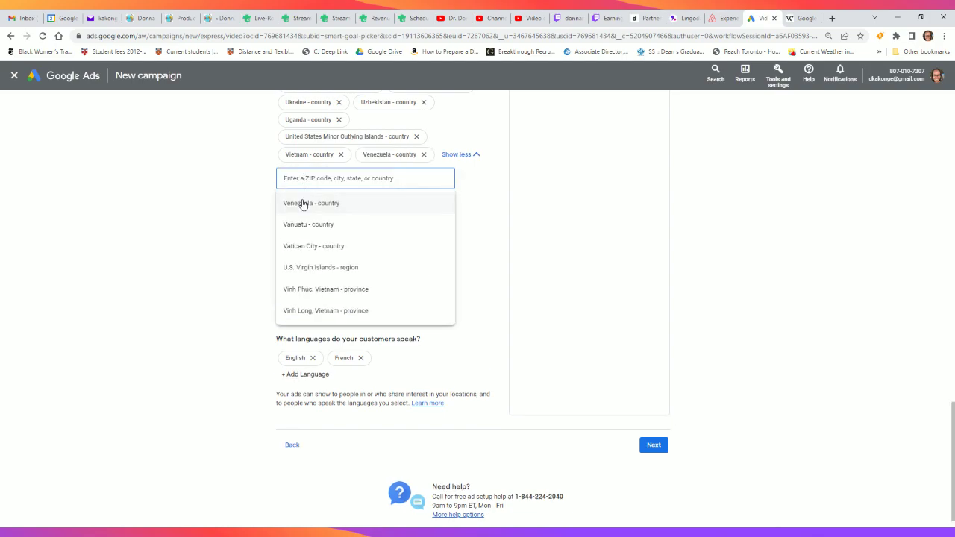
pyautogui.write('v')
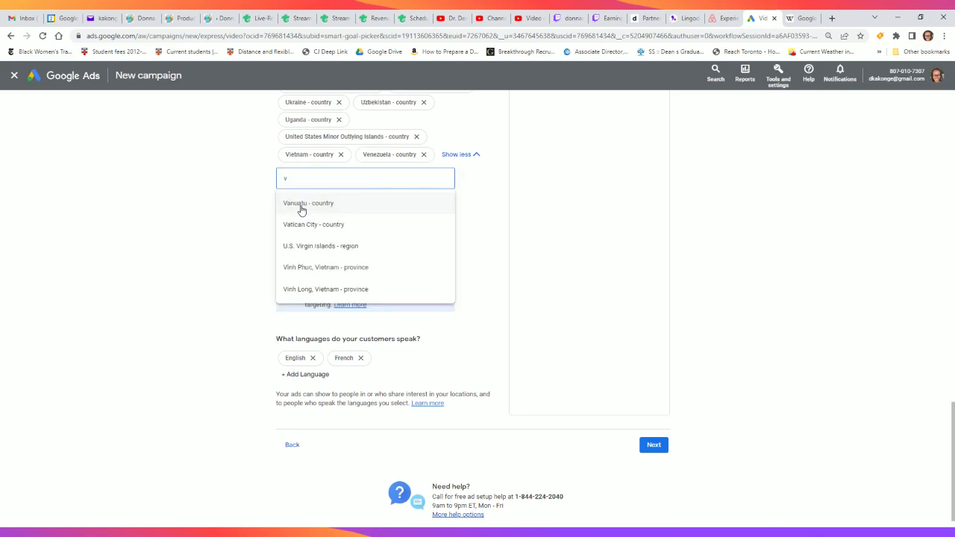
pyautogui.click(302, 205)
pyautogui.click(303, 189)
pyautogui.write('v')
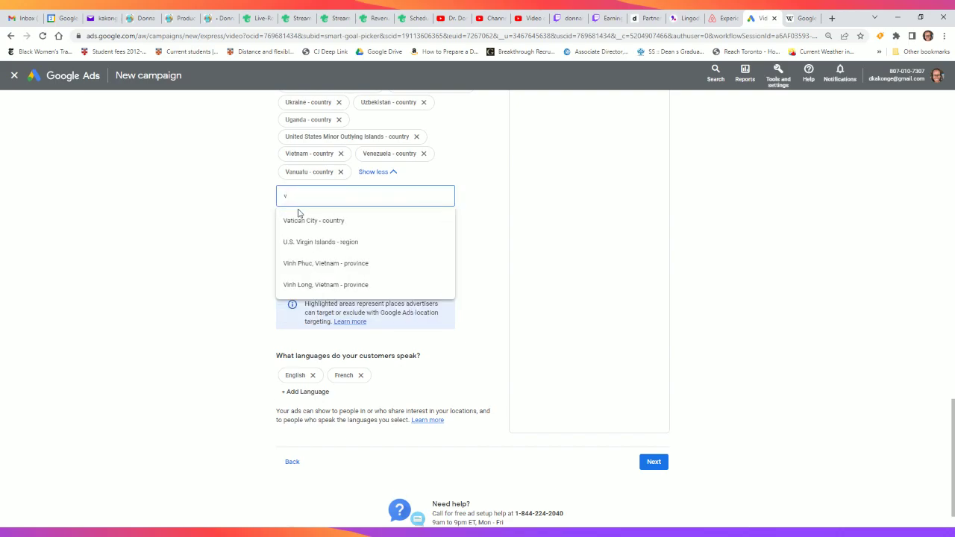
pyautogui.click(297, 218)
# Step: Add the region U.S. Virgin Islands and the country Wallis and Futuna as customer locations
pyautogui.click(299, 193)
pyautogui.write('v')
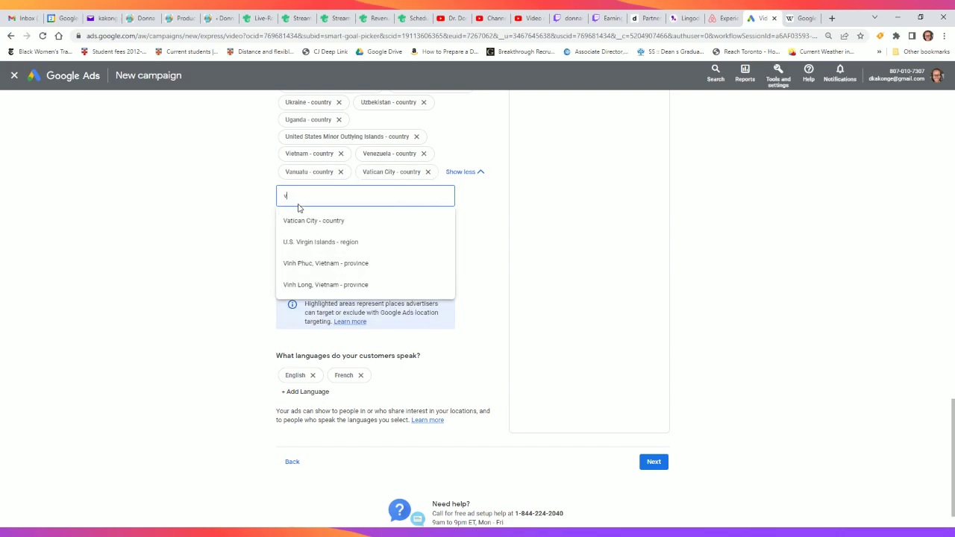
pyautogui.click(297, 219)
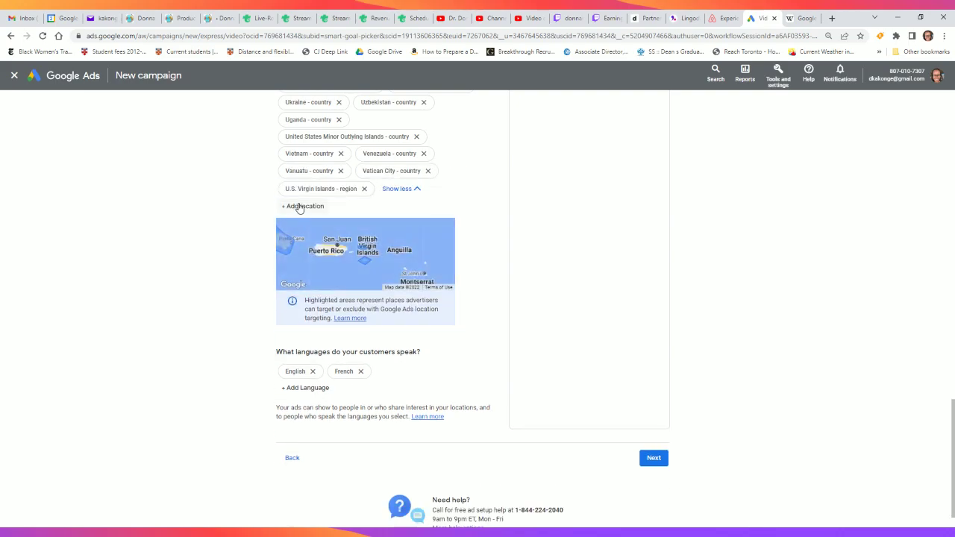
pyautogui.click(299, 207)
pyautogui.write('w')
pyautogui.click(292, 236)
# Step: Add the country Samoa and the region Western Sahara to the campaign's customer locations
pyautogui.click(297, 221)
pyautogui.write('w')
pyautogui.click(298, 254)
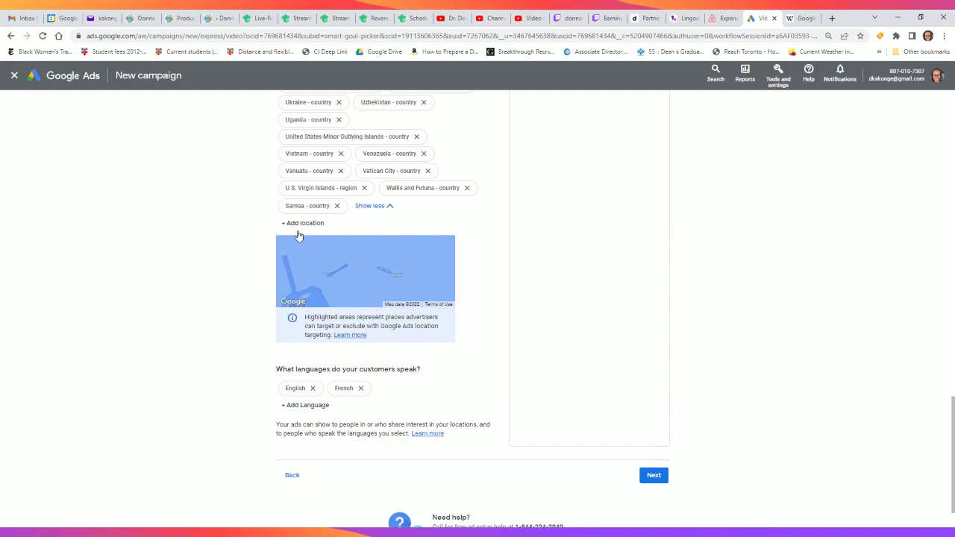
pyautogui.click(297, 223)
pyautogui.write('w')
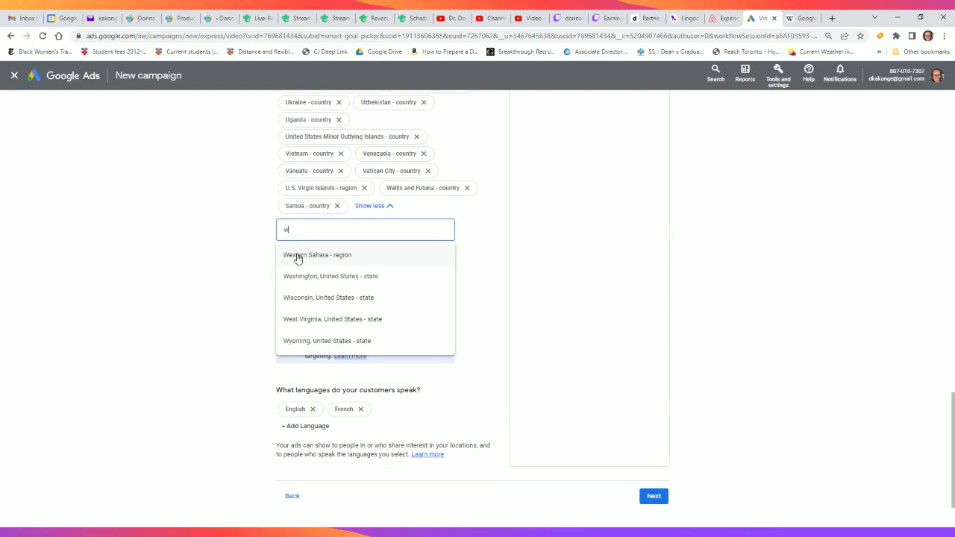
pyautogui.click(297, 257)
# Step: Add the regions Kosovo and Tibet, China as customer locations
pyautogui.click(298, 245)
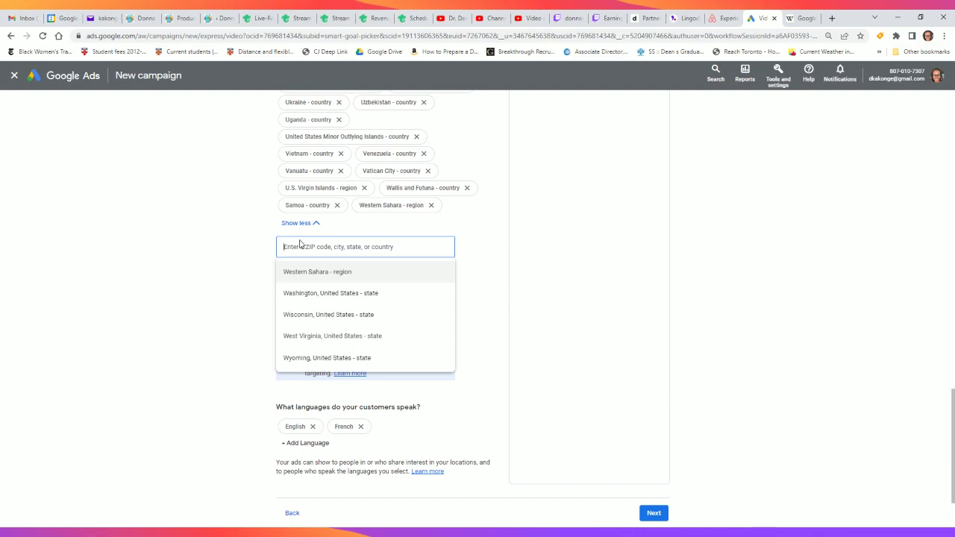
pyautogui.write('y')
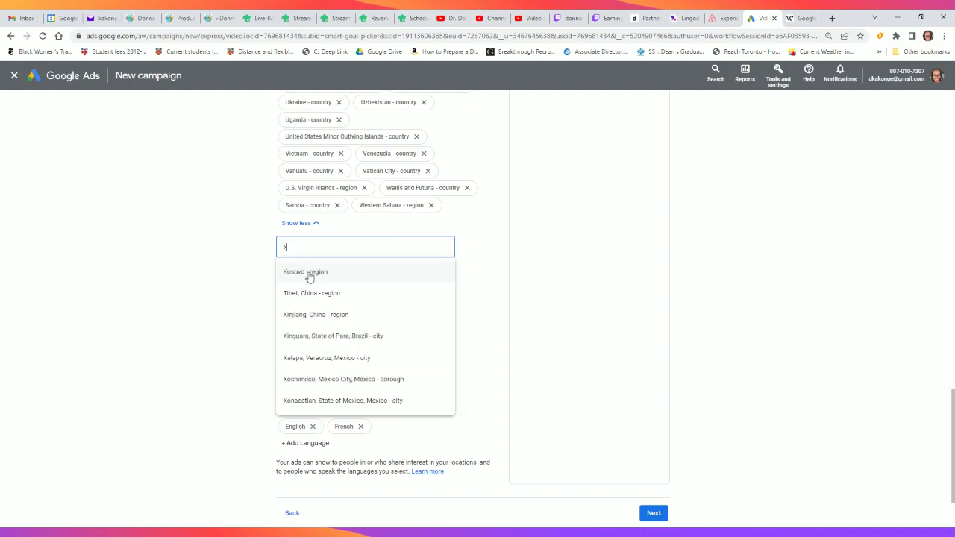
pyautogui.click(309, 272)
pyautogui.click(309, 241)
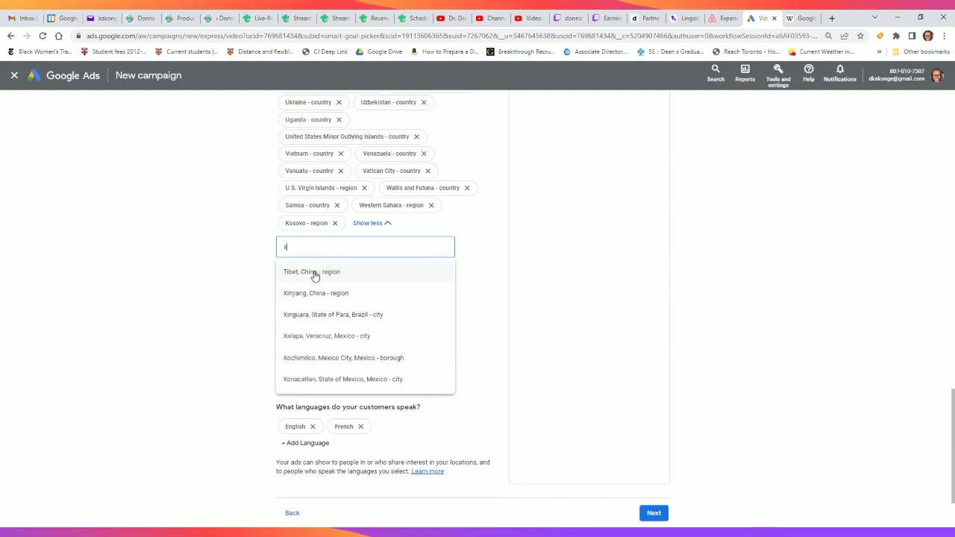
pyautogui.click(314, 273)
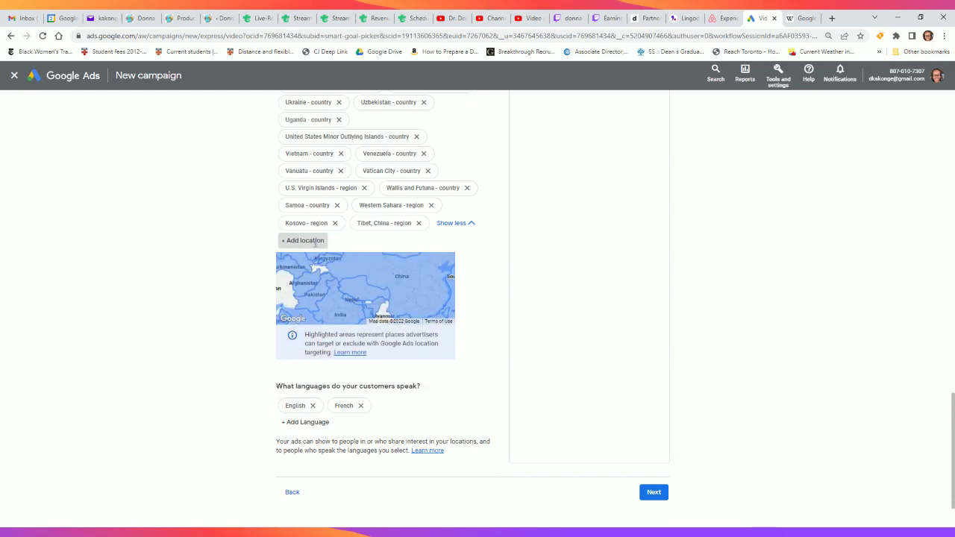
# Step: Add the region Xinjiang, China and the country Yemen to the campaign's customer locations
pyautogui.click(313, 240)
pyautogui.click(314, 273)
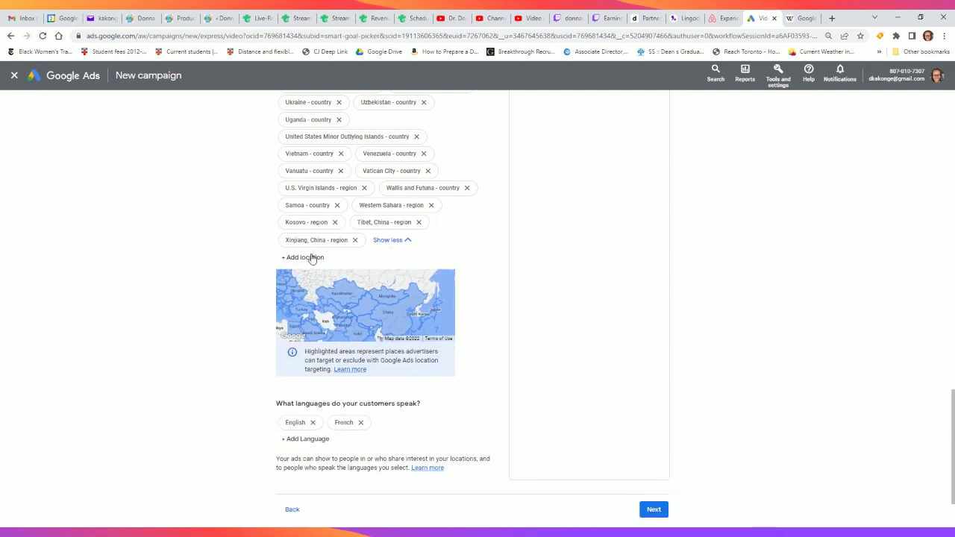
pyautogui.click(311, 261)
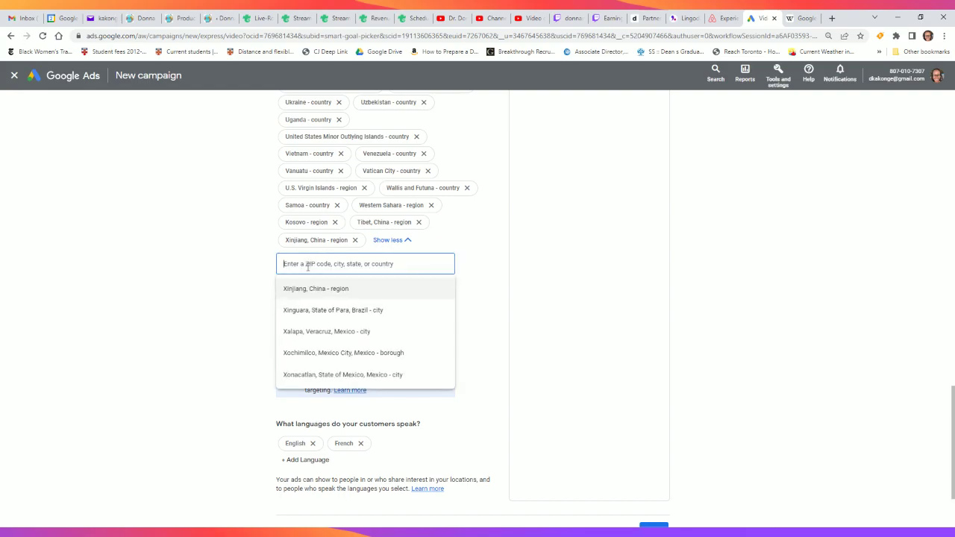
pyautogui.write('y')
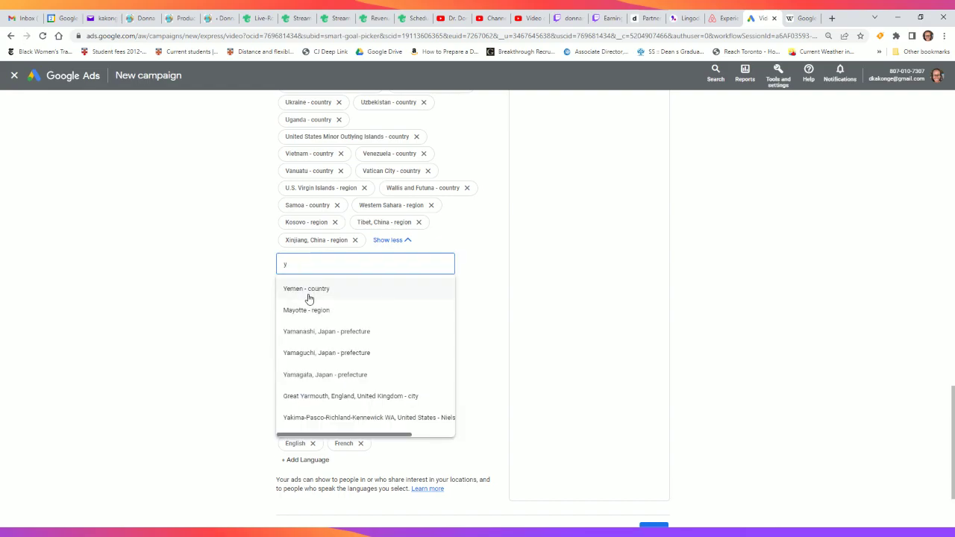
pyautogui.click(309, 289)
pyautogui.click(309, 258)
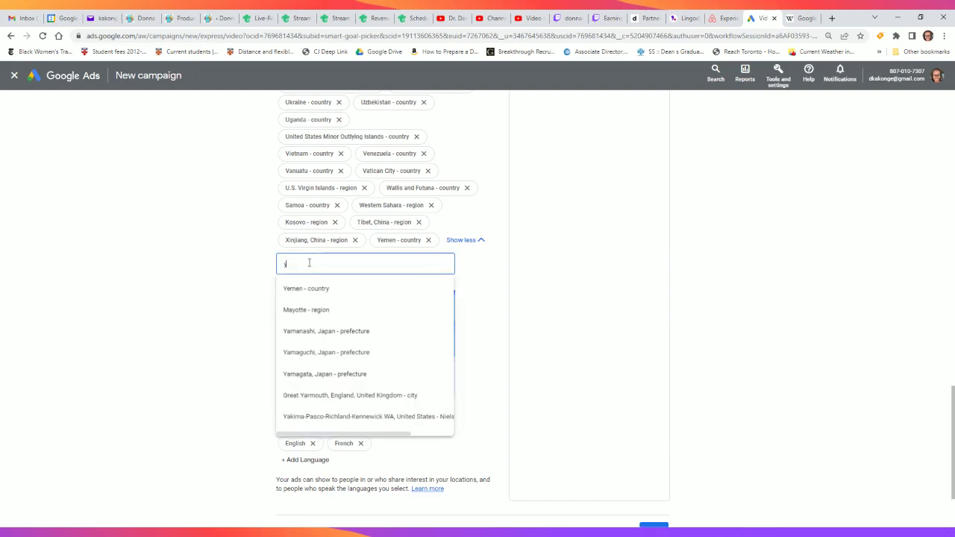
# Step: Add the region Mayotte and the Yakima-Pasco-Richland-Kennewick WA, United States Nielsen DMA region as customer locations
pyautogui.write('y')
pyautogui.click(310, 291)
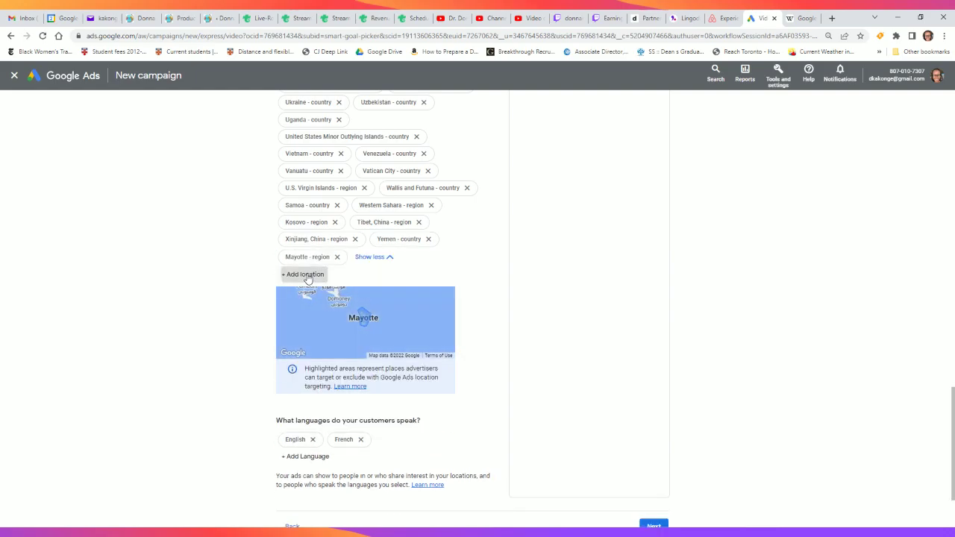
pyautogui.click(307, 275)
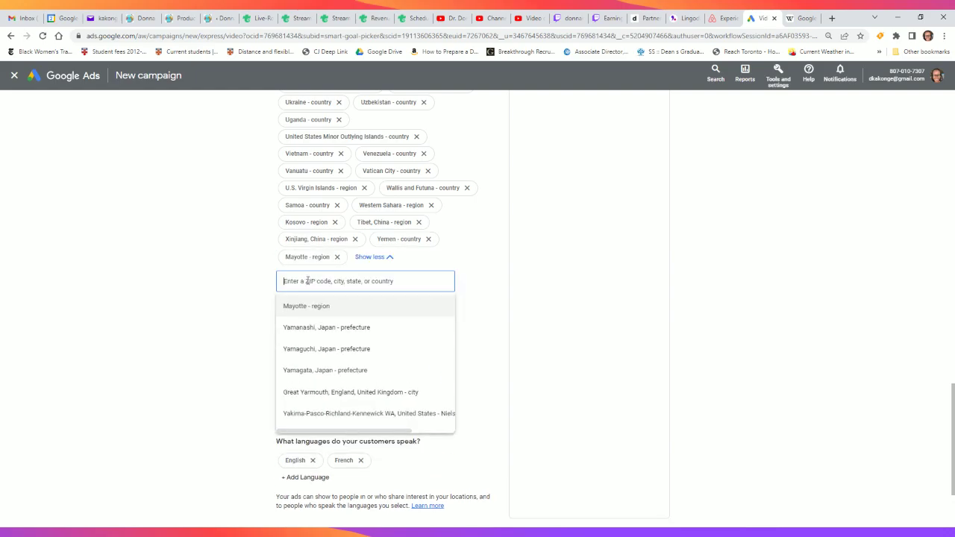
pyautogui.click(318, 415)
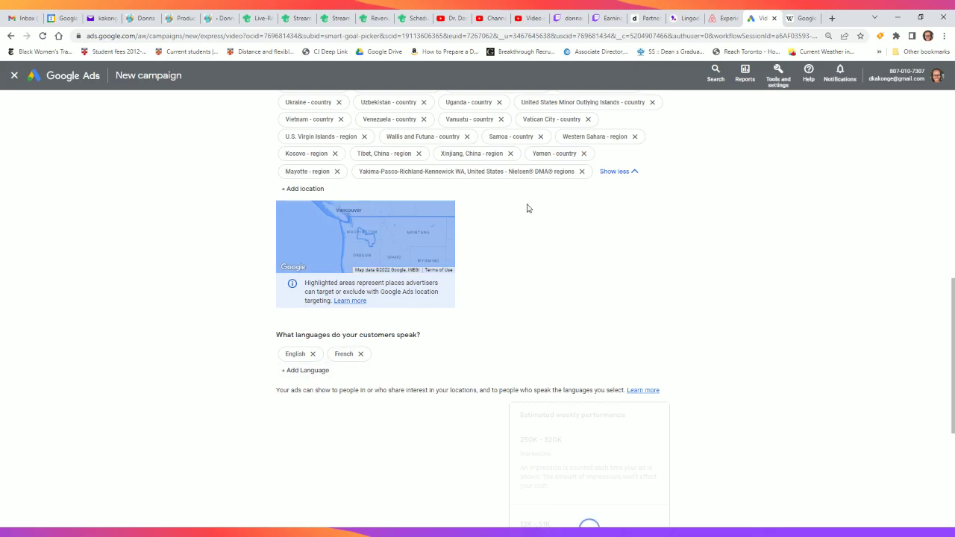
# Step: Add the countries Zimbabwe and Zambia to the campaign's customer locations
pyautogui.click(319, 189)
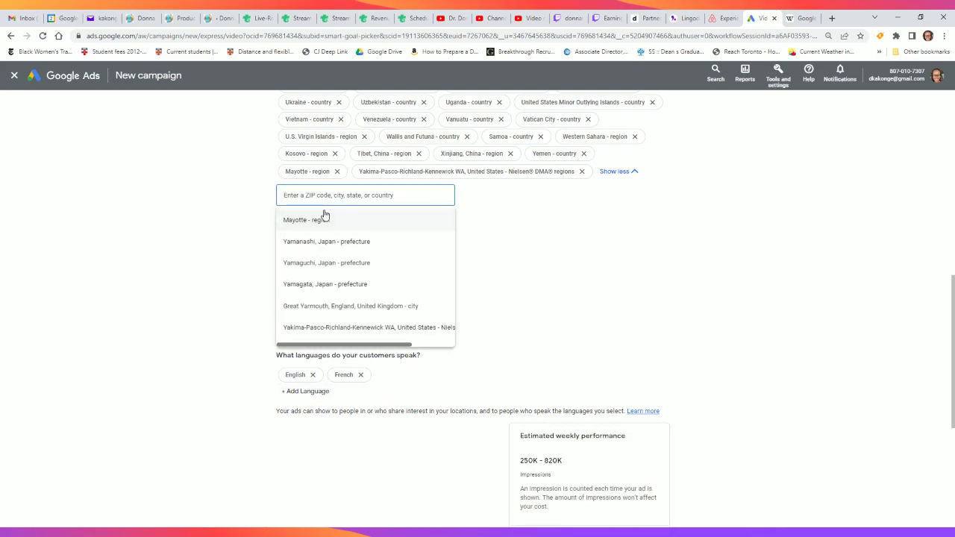
pyautogui.write('z')
pyautogui.click(326, 224)
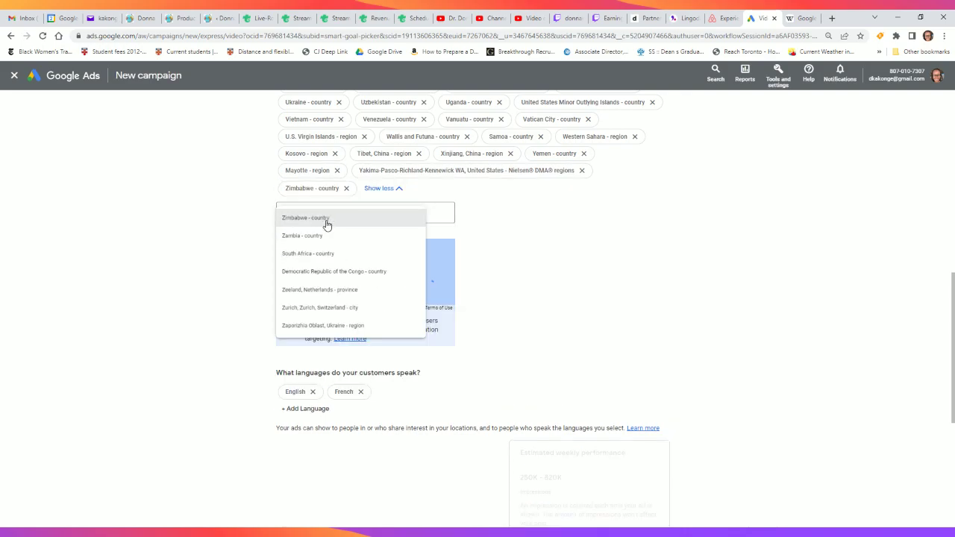
pyautogui.click(324, 210)
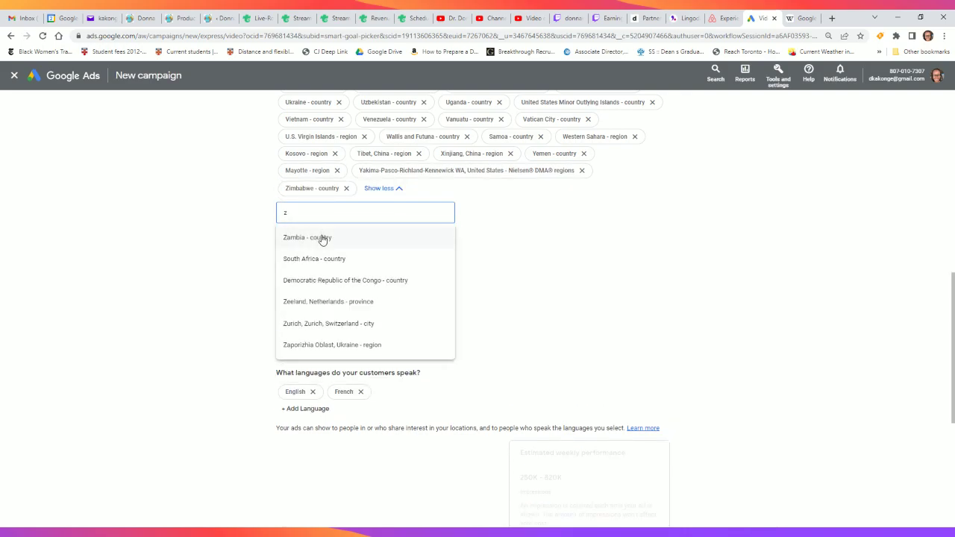
pyautogui.click(322, 238)
# Step: Add South Africa, the Democratic Republic of the Congo and the region Zaporizhia Oblast, Ukraine as customer locations
pyautogui.click(316, 214)
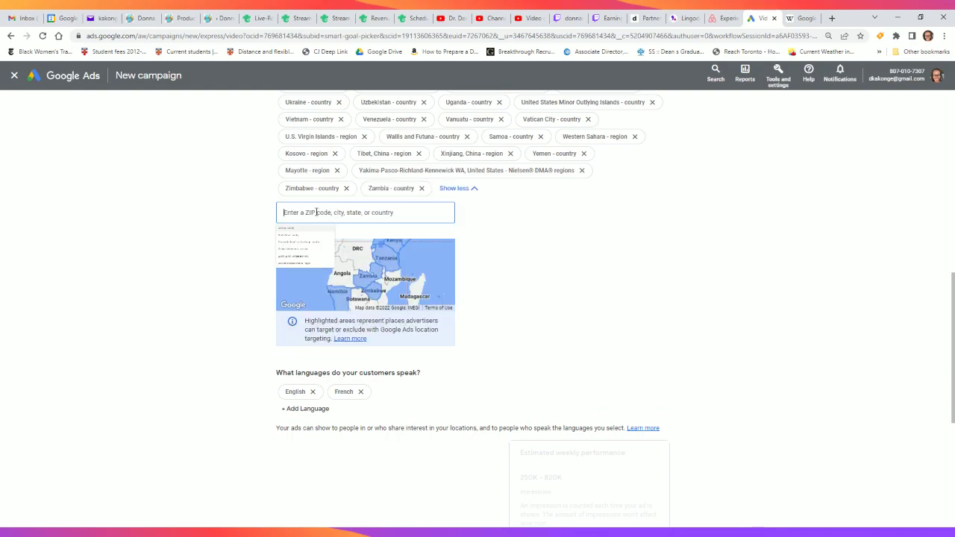
pyautogui.click(323, 239)
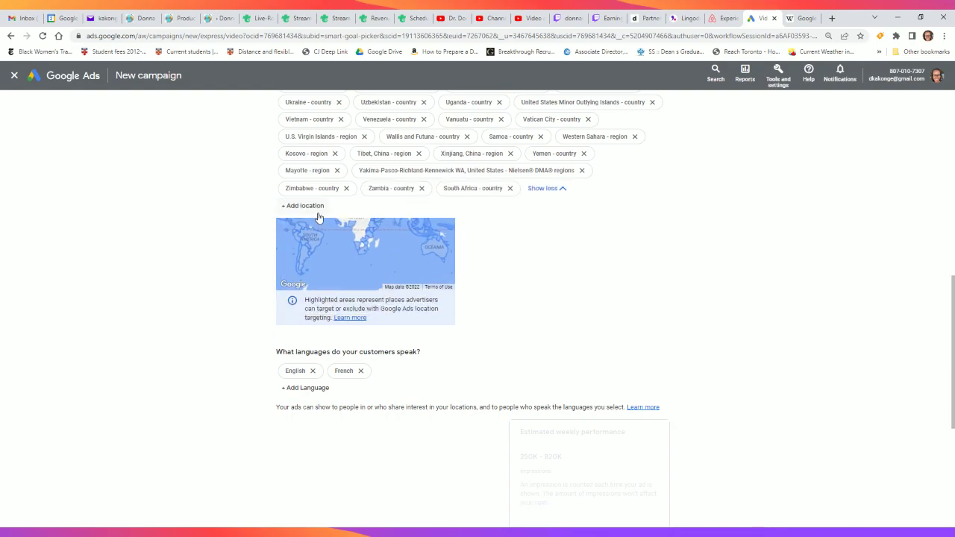
pyautogui.click(317, 214)
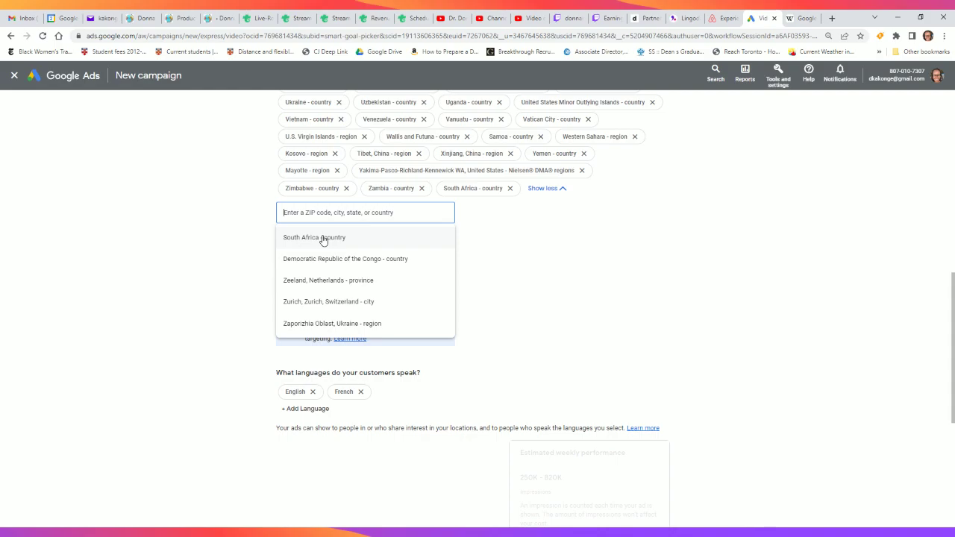
pyautogui.click(322, 239)
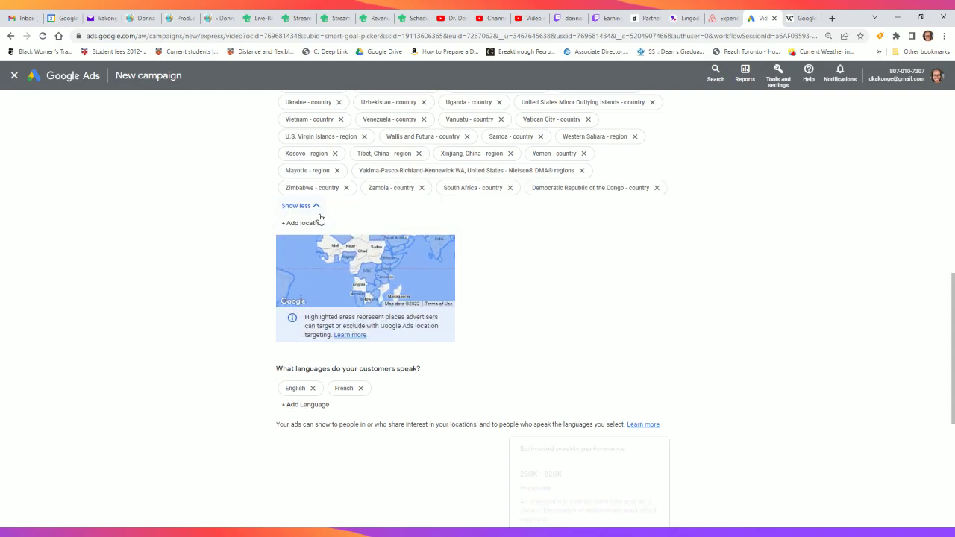
pyautogui.click(318, 221)
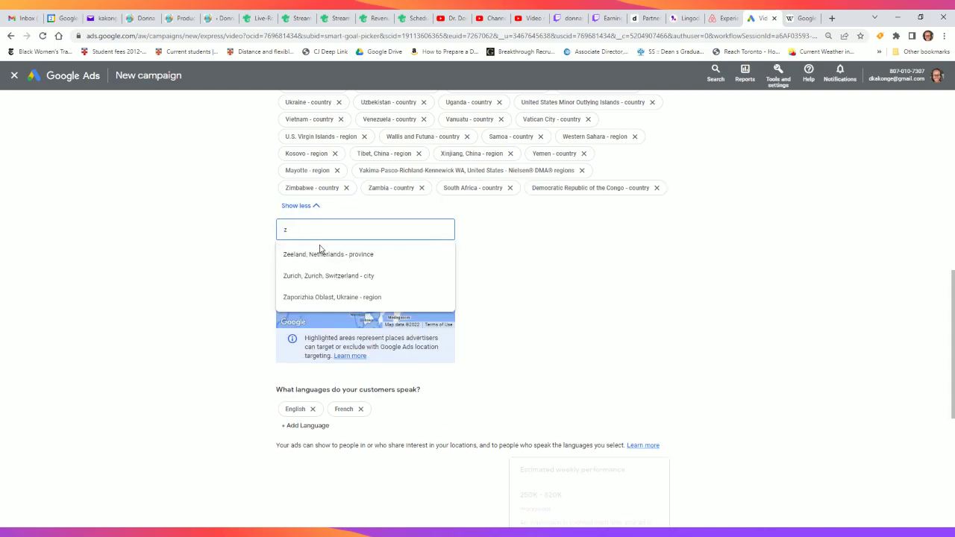
pyautogui.click(321, 296)
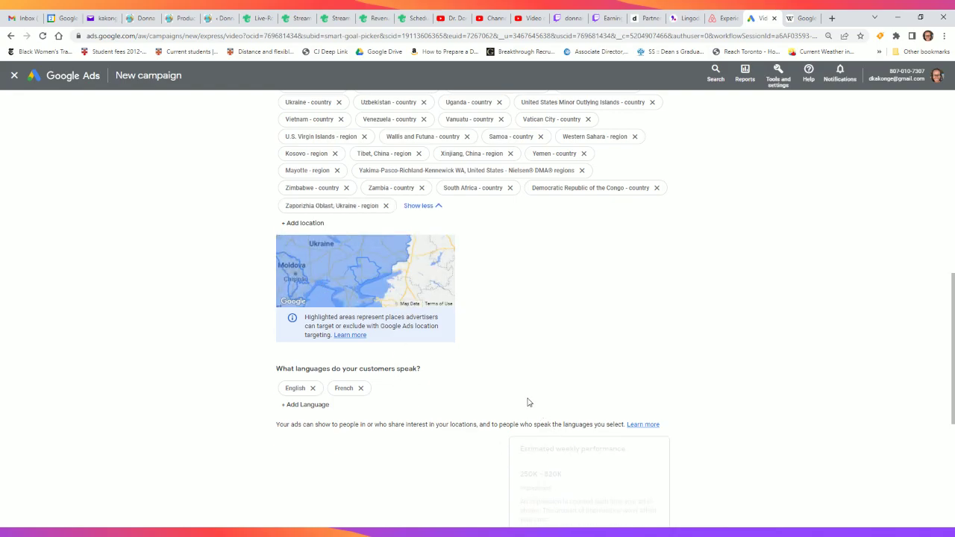
# Step: Add Arabic, Bengali, Bulgarian and Catalan to the languages the customers speak
pyautogui.click(320, 408)
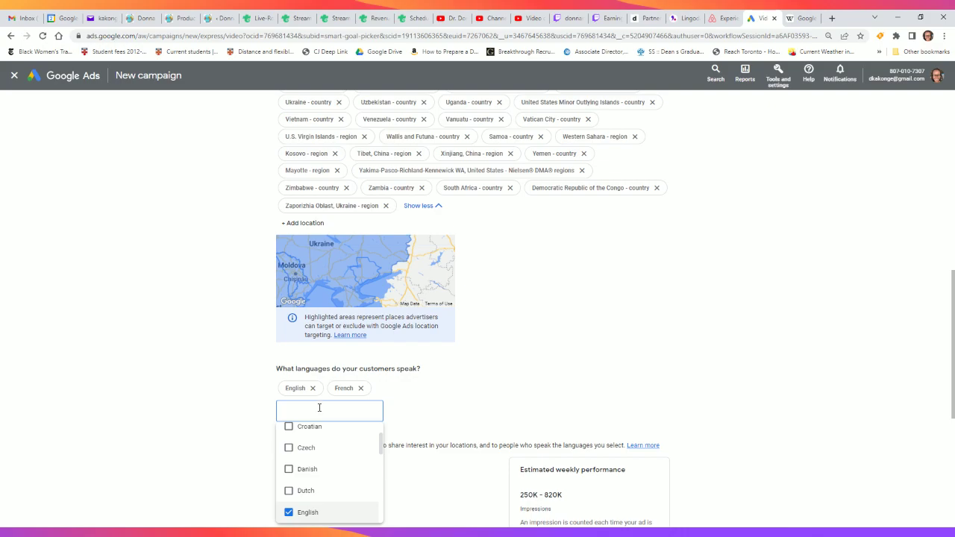
pyautogui.scroll(3, 326, 463)
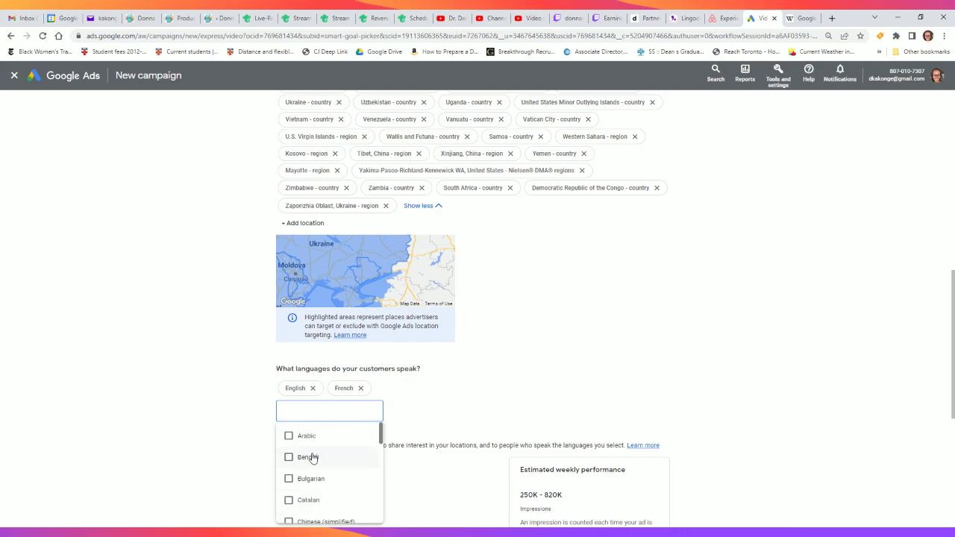
pyautogui.click(288, 436)
pyautogui.click(288, 456)
pyautogui.click(287, 478)
pyautogui.click(288, 499)
# Step: Include Chinese (simplified), Chinese (traditional), Croatian, Czech and Danish among the customer languages
pyautogui.scroll(-2, 288, 485)
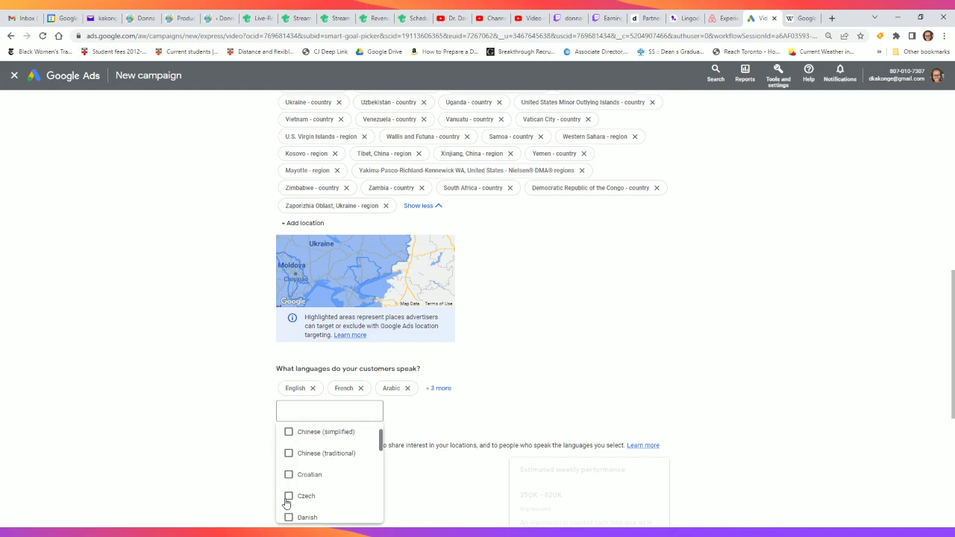
pyautogui.scroll(1, 289, 485)
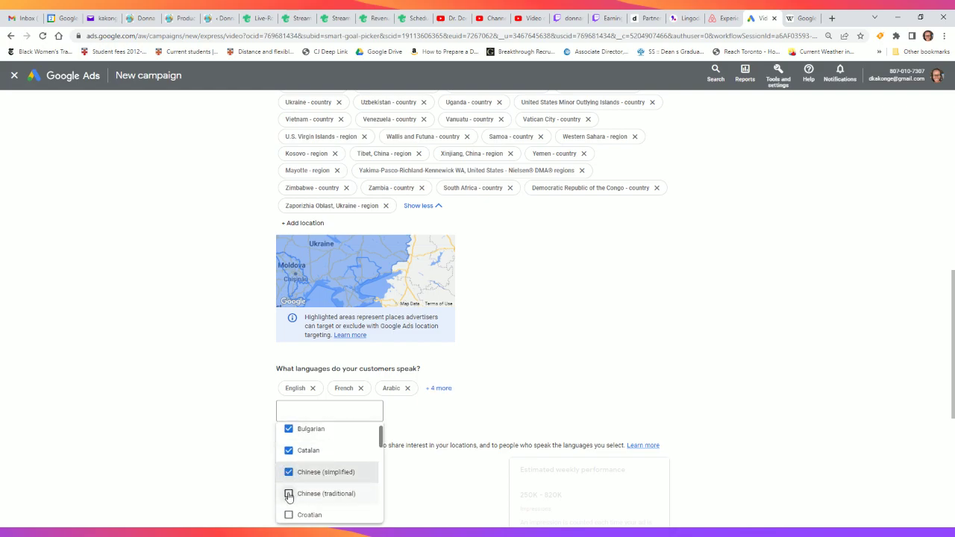
pyautogui.click(288, 494)
pyautogui.scroll(-1, 289, 478)
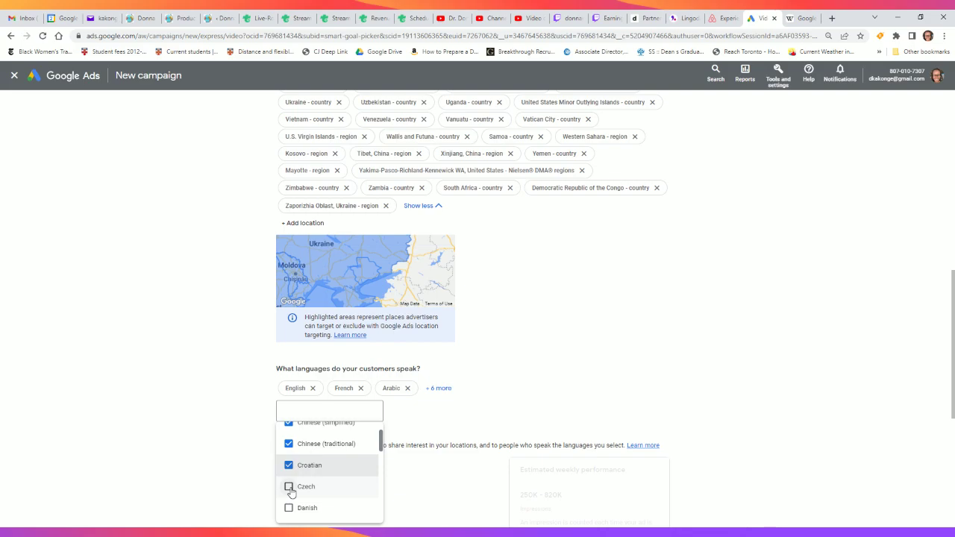
pyautogui.click(288, 486)
pyautogui.click(289, 508)
# Step: Add Dutch, Estonian and Filipino to the campaign's customer languages
pyautogui.scroll(-2, 287, 496)
pyautogui.scroll(1, 288, 485)
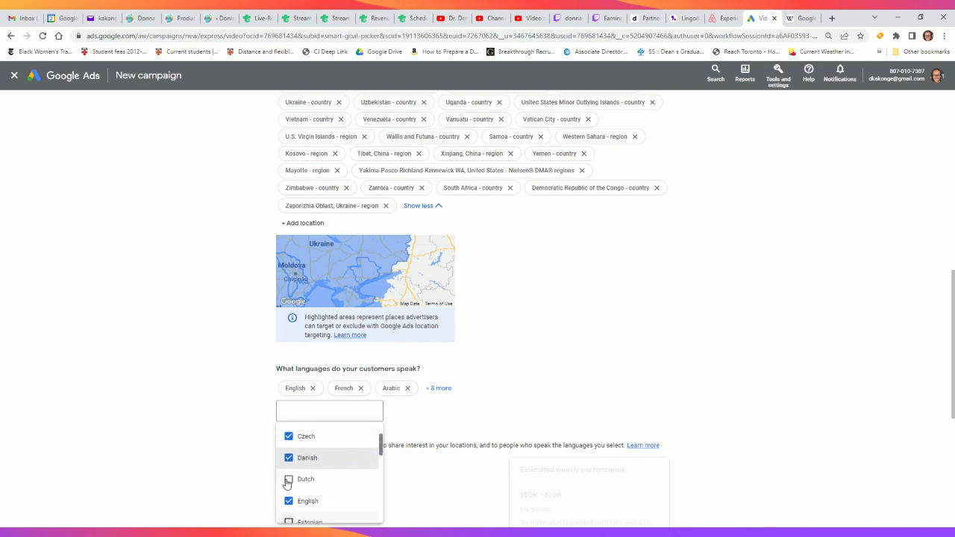
pyautogui.click(288, 482)
pyautogui.scroll(-1, 288, 481)
pyautogui.click(289, 475)
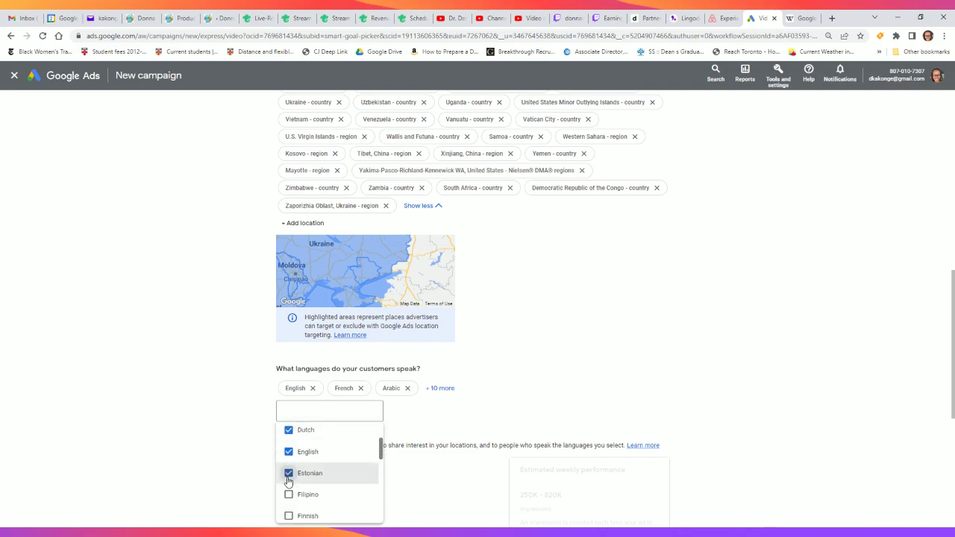
pyautogui.click(288, 495)
# Step: Add Finnish, German, Greek, Gujarati, Hebrew and Hindi to the campaign's customer languages
pyautogui.scroll(-1, 289, 485)
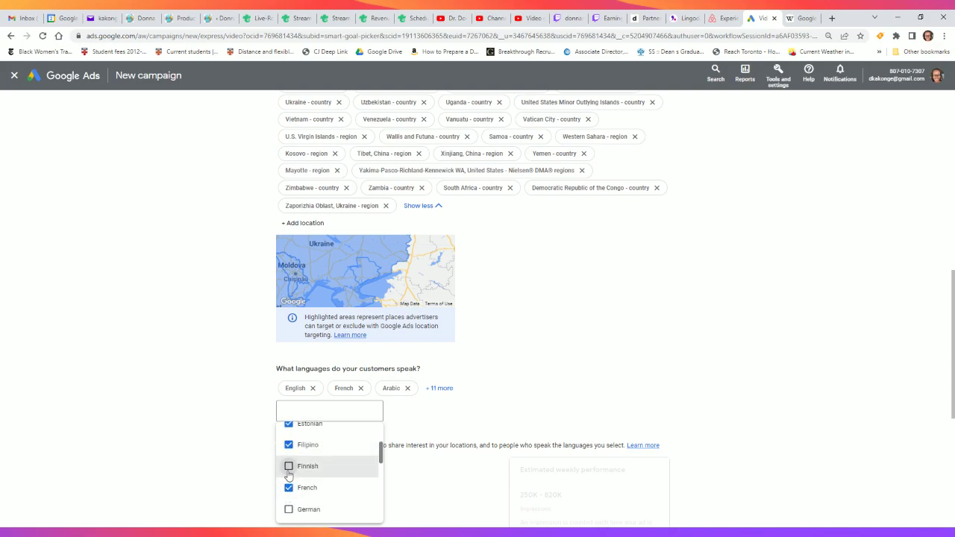
pyautogui.click(289, 510)
pyautogui.scroll(-1, 289, 507)
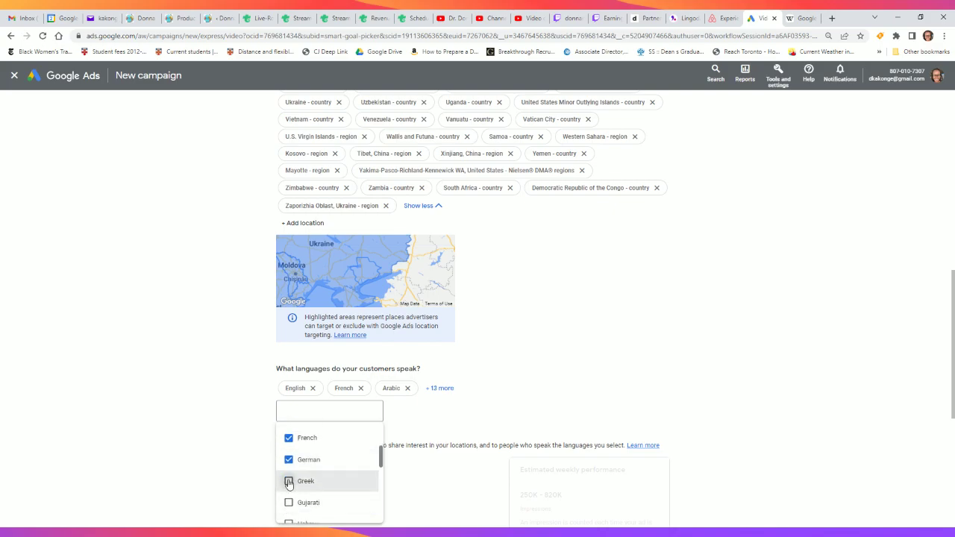
pyautogui.click(289, 481)
pyautogui.scroll(-1, 286, 498)
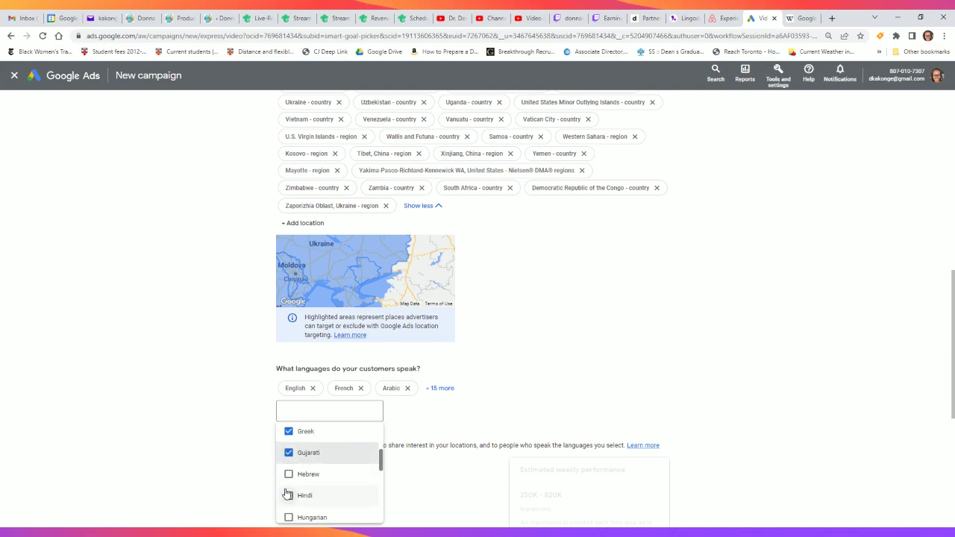
pyautogui.click(289, 475)
pyautogui.click(289, 495)
# Step: Select Hungarian, Icelandic, Indonesian, Italian and Japanese as additional customer languages
pyautogui.scroll(-1, 289, 493)
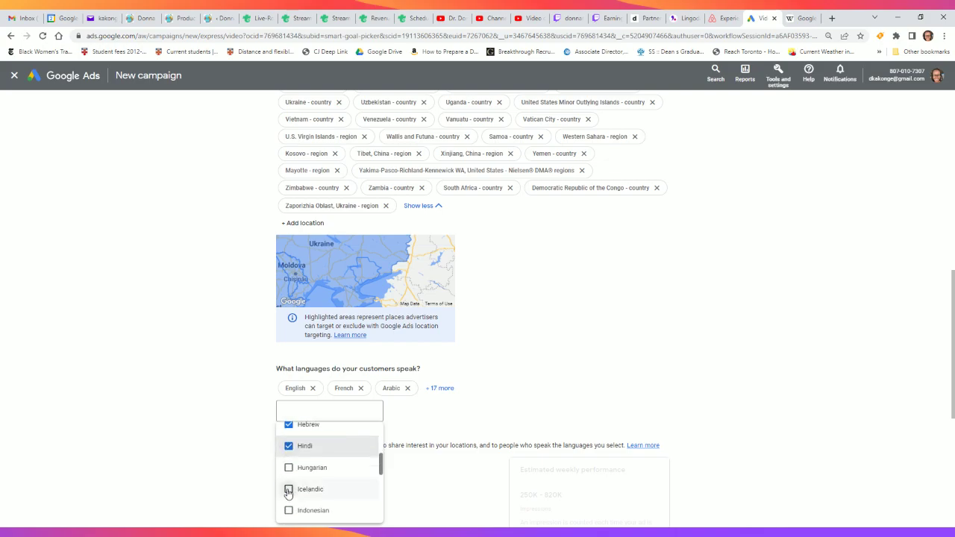
pyautogui.click(288, 469)
pyautogui.click(289, 489)
pyautogui.click(289, 510)
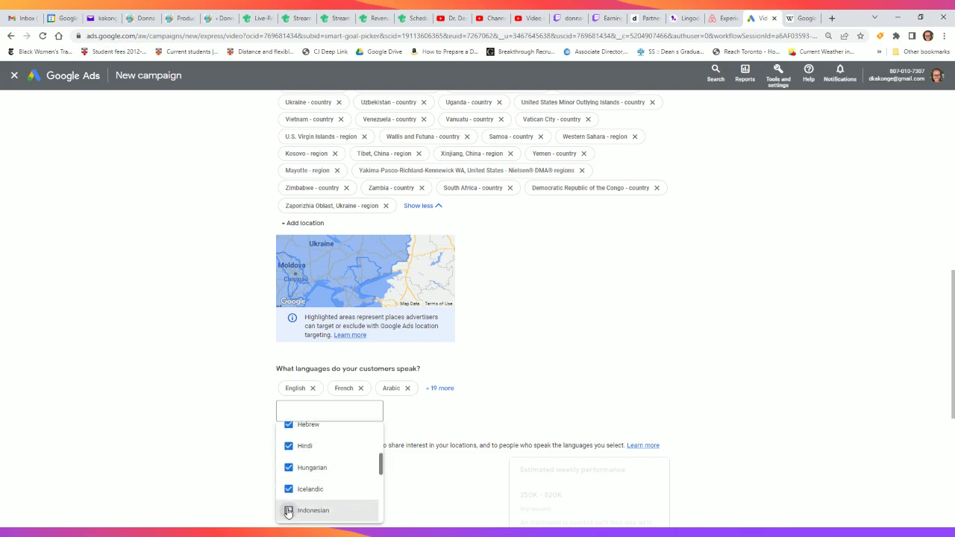
pyautogui.scroll(-1, 285, 509)
pyautogui.click(289, 483)
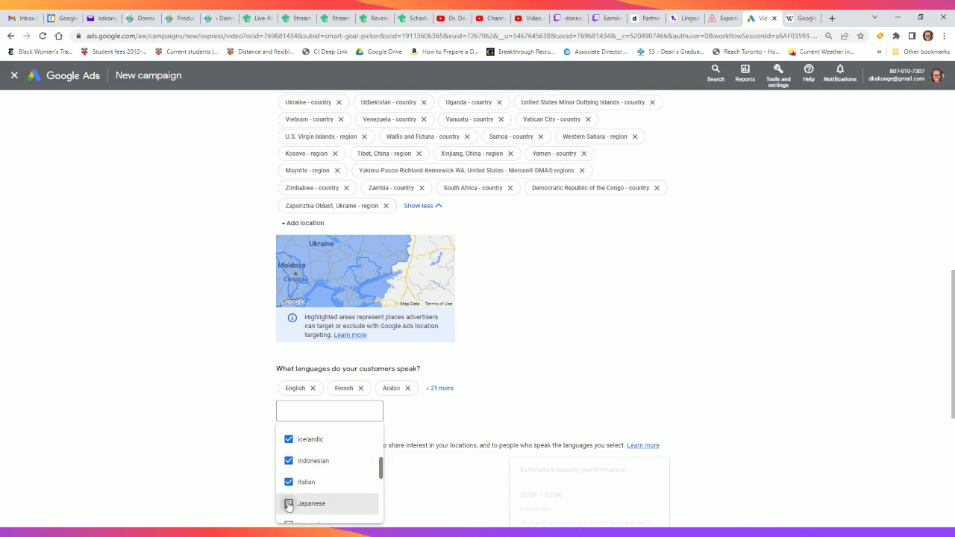
pyautogui.click(289, 504)
# Step: Add Kannada, Korean, Latvian, Lithuanian and Malay to the languages the customers speak
pyautogui.scroll(-1, 286, 504)
pyautogui.click(289, 475)
pyautogui.click(289, 496)
pyautogui.scroll(-2, 288, 484)
pyautogui.scroll(1, 286, 477)
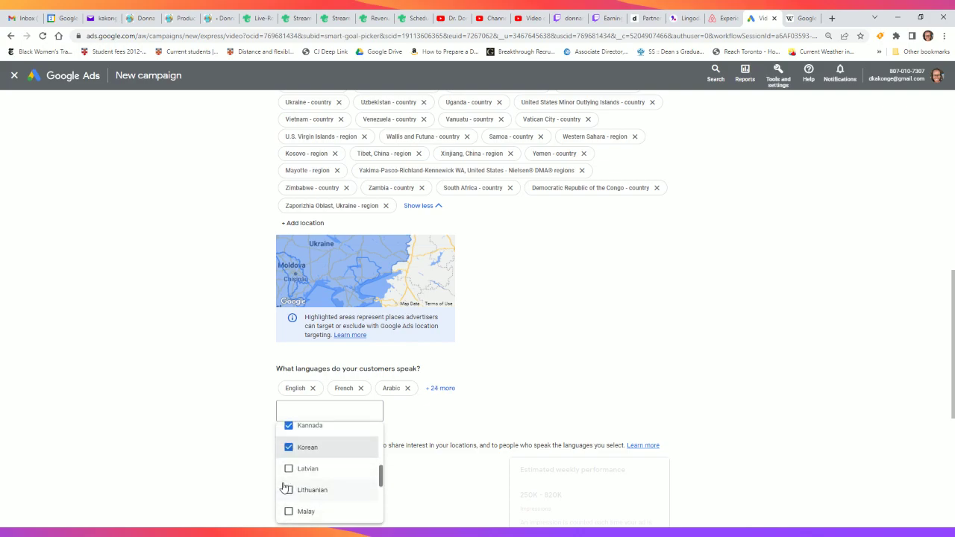
pyautogui.click(289, 469)
pyautogui.click(288, 490)
pyautogui.click(288, 511)
# Step: Include Malayalam, Marathi, Norwegian and Persian among the campaign's customer languages
pyautogui.scroll(-1, 285, 512)
pyautogui.scroll(-1, 283, 513)
pyautogui.scroll(1, 283, 496)
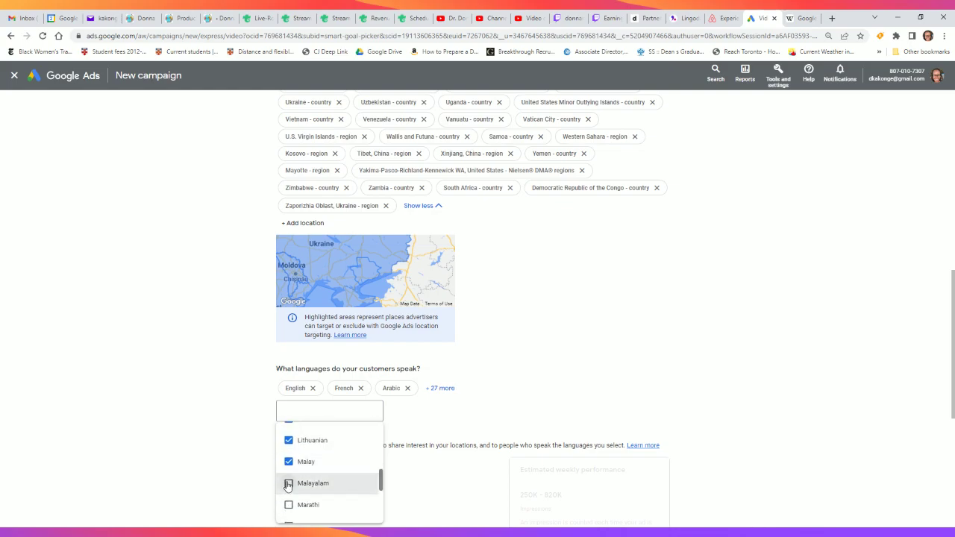
pyautogui.click(288, 505)
pyautogui.scroll(-2, 288, 498)
pyautogui.scroll(1, 285, 496)
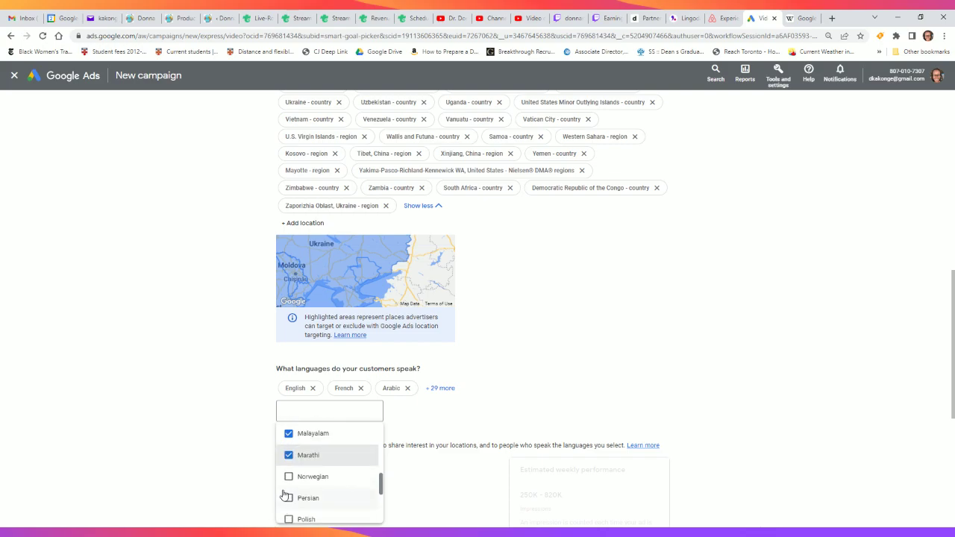
pyautogui.click(289, 478)
pyautogui.click(287, 496)
# Step: Add Polish, Portuguese, Punjabi, Romanian and Russian to the campaign's customer languages
pyautogui.scroll(-1, 286, 498)
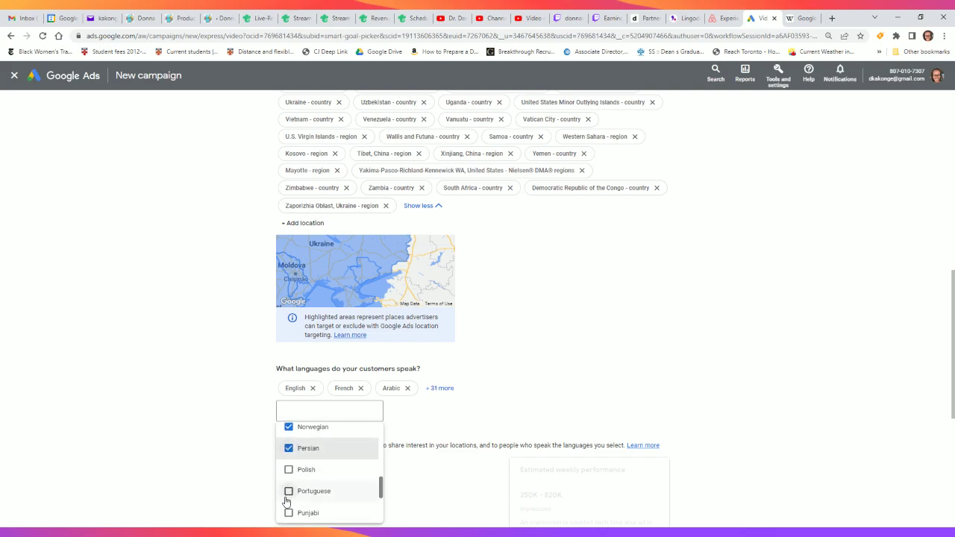
pyautogui.click(290, 471)
pyautogui.click(288, 491)
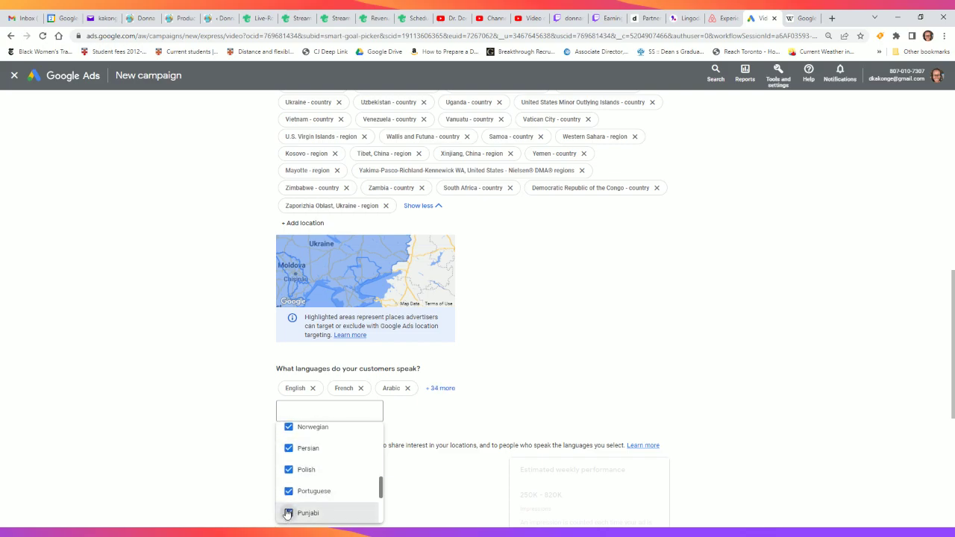
pyautogui.click(288, 512)
pyautogui.scroll(-2, 285, 510)
pyautogui.scroll(1, 287, 498)
pyautogui.click(287, 484)
pyautogui.click(289, 497)
# Step: Select Serbian, Slovak, Slovenian, Spanish and Swedish as additional customer languages
pyautogui.scroll(-1, 289, 492)
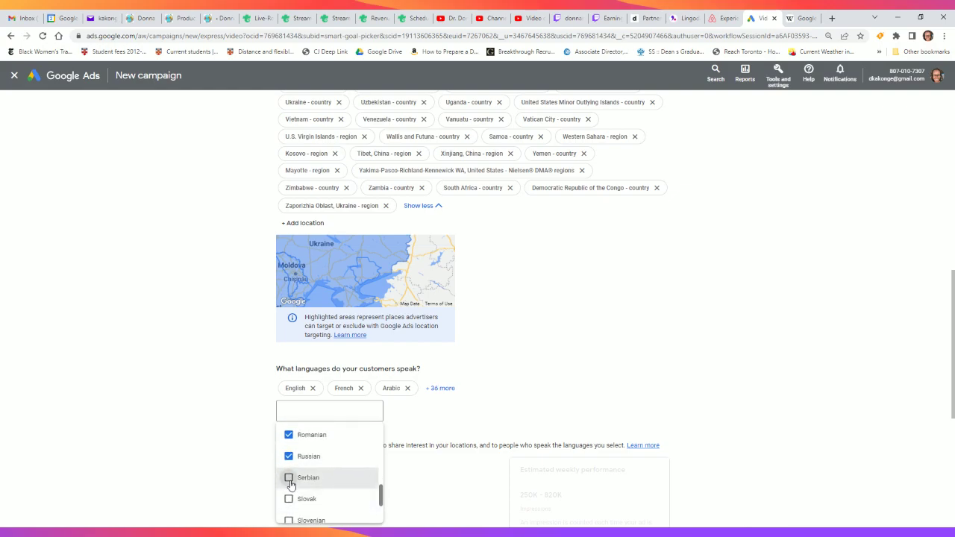
pyautogui.click(288, 499)
pyautogui.scroll(-1, 287, 493)
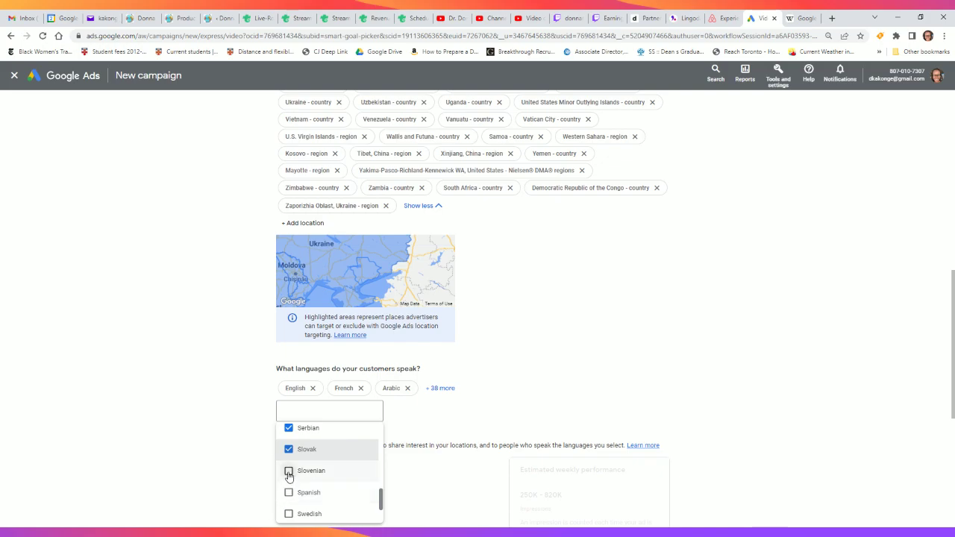
pyautogui.click(288, 472)
pyautogui.click(288, 492)
pyautogui.click(289, 513)
# Step: Add Tamil, Telugu, Thai, Turkish and Ukrainian to the languages the customers speak
pyautogui.scroll(-1, 282, 514)
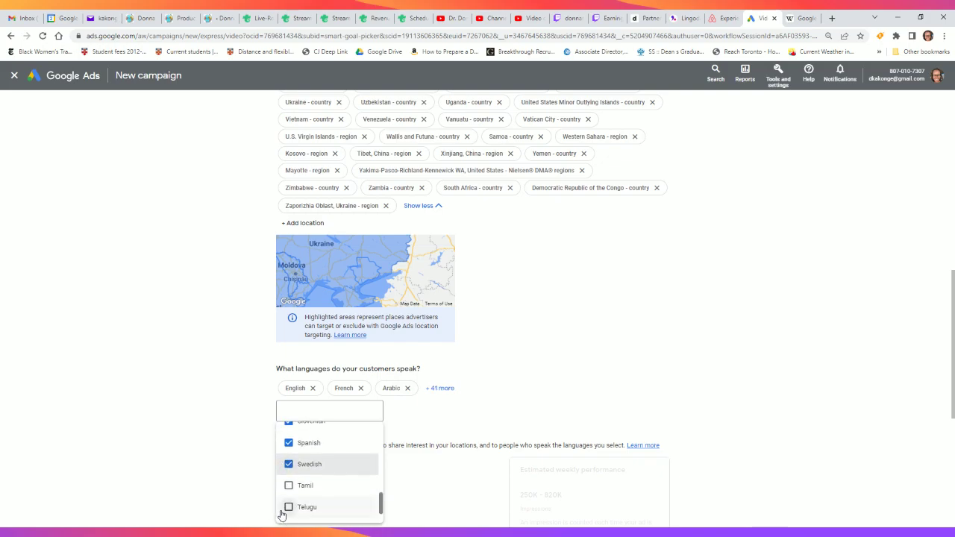
pyautogui.click(289, 485)
pyautogui.click(289, 507)
pyautogui.scroll(-1, 287, 507)
pyautogui.scroll(-1, 287, 493)
pyautogui.scroll(1, 288, 478)
pyautogui.click(288, 478)
pyautogui.click(288, 500)
pyautogui.click(288, 520)
# Step: Add Urdu and Vietnamese, the final two entries in the list of customer languages
pyautogui.scroll(-1, 287, 514)
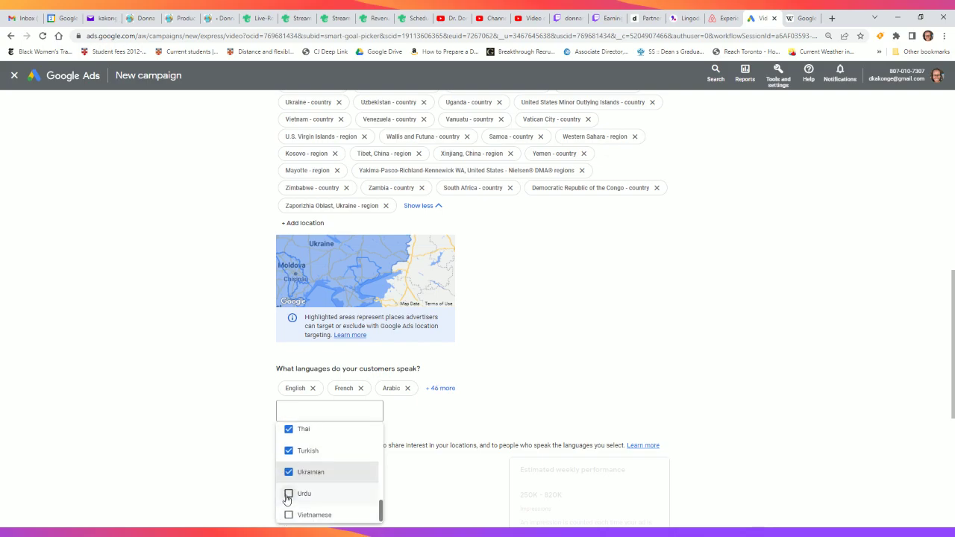
pyautogui.click(288, 494)
pyautogui.click(287, 514)
pyautogui.scroll(-1, 283, 513)
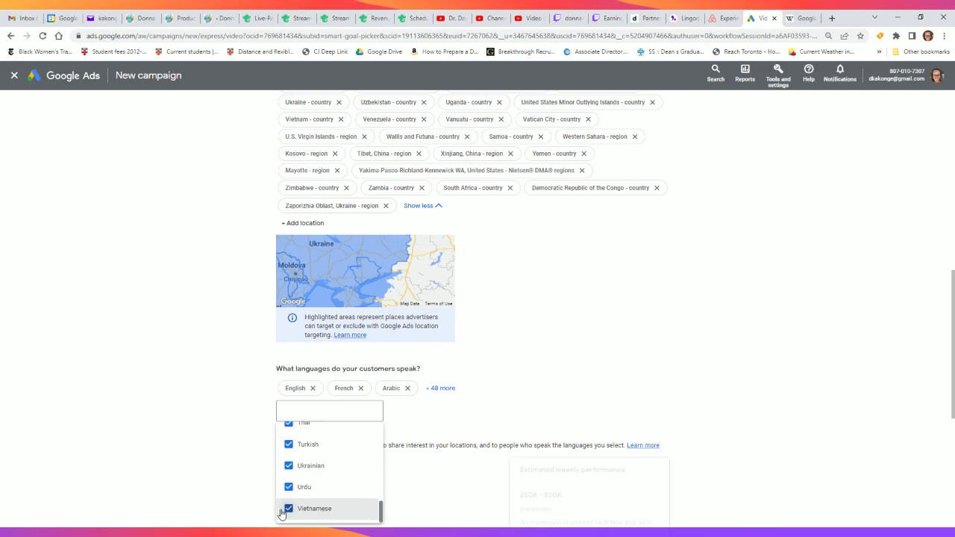
# Step: Confirm the chosen locations and languages, and keep every gender, age group and parental status targeted
pyautogui.click(397, 492)
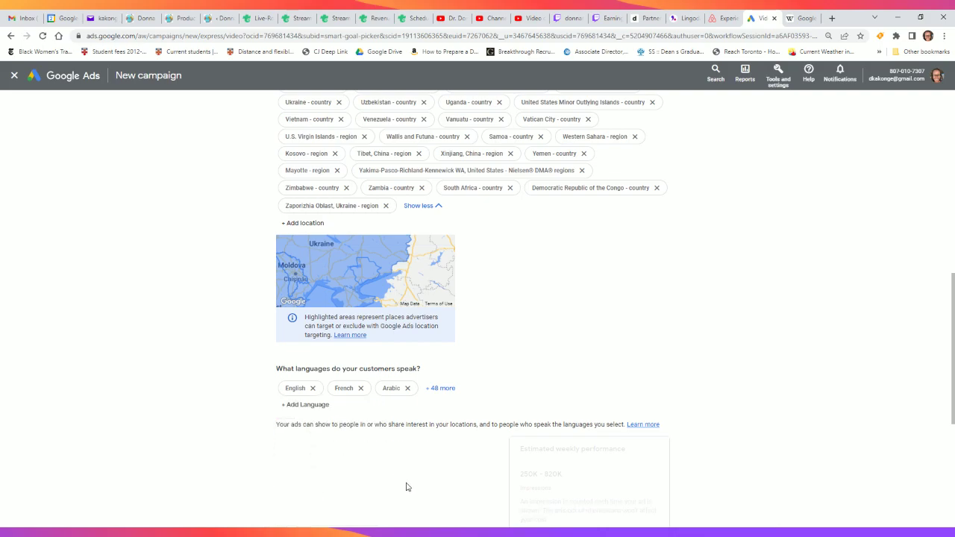
pyautogui.scroll(-1, 418, 462)
pyautogui.scroll(-4, 445, 451)
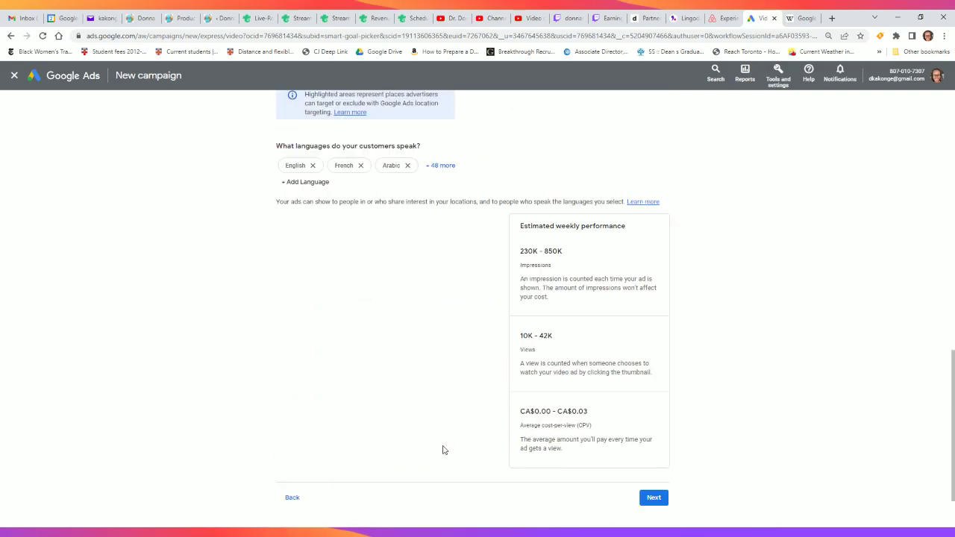
pyautogui.scroll(1, 519, 463)
pyautogui.scroll(4, 421, 318)
pyautogui.click(420, 165)
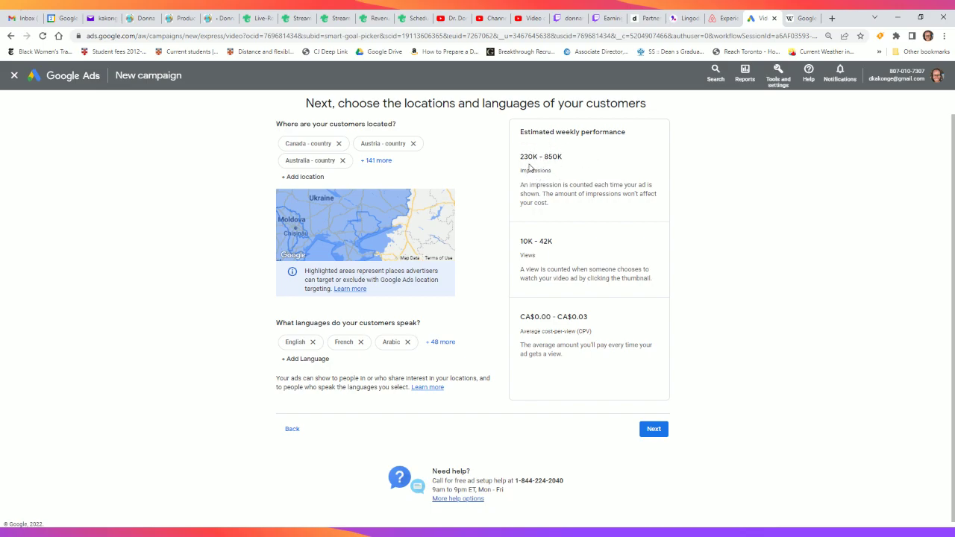
pyautogui.scroll(1, 539, 161)
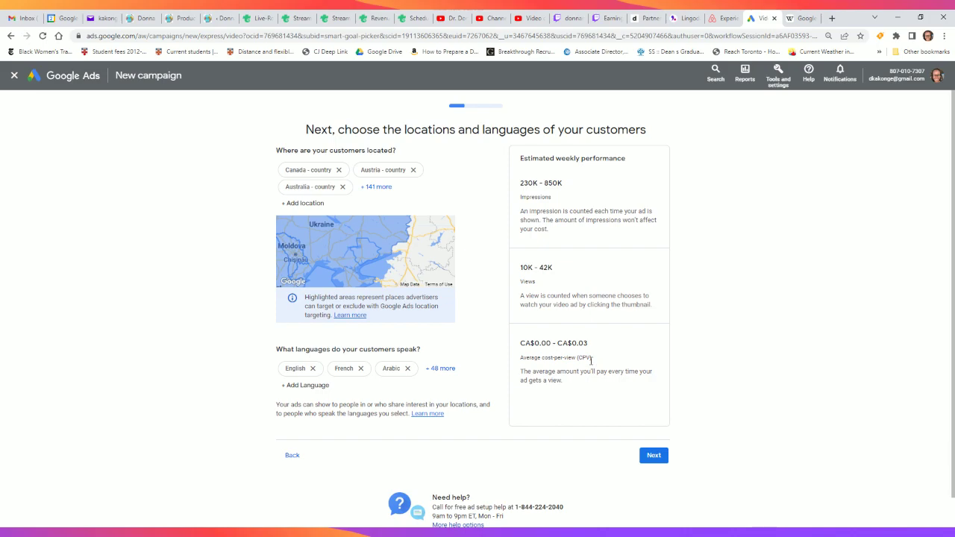
pyautogui.click(660, 459)
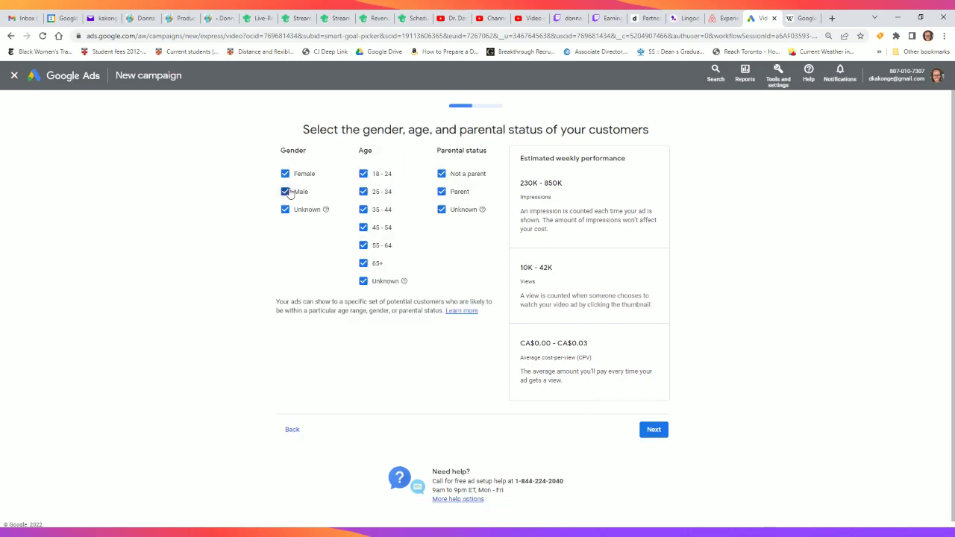
pyautogui.click(649, 432)
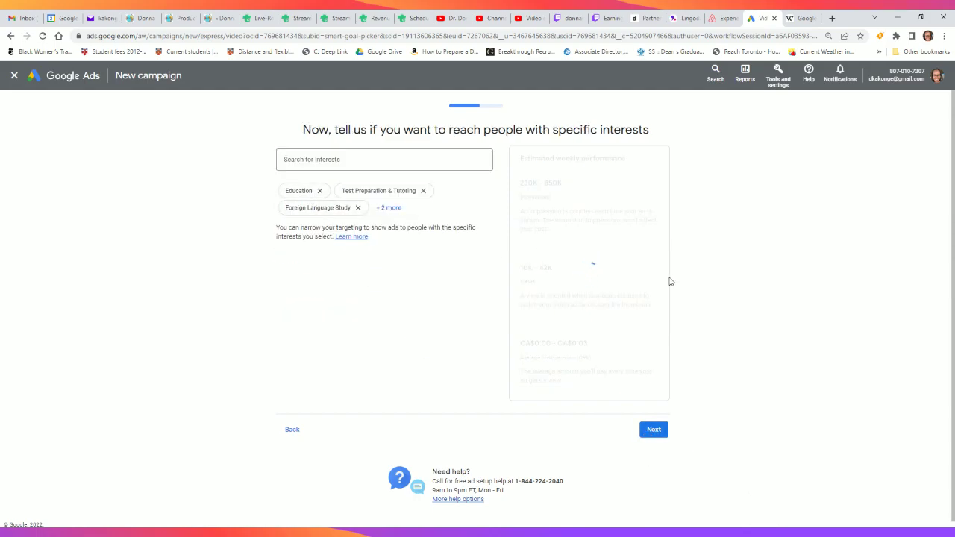
# Step: Remove all suggested interests, from Education to Technology Education, to keep targeting as broad as possible, and continue to the budget
pyautogui.click(319, 191)
pyautogui.click(366, 190)
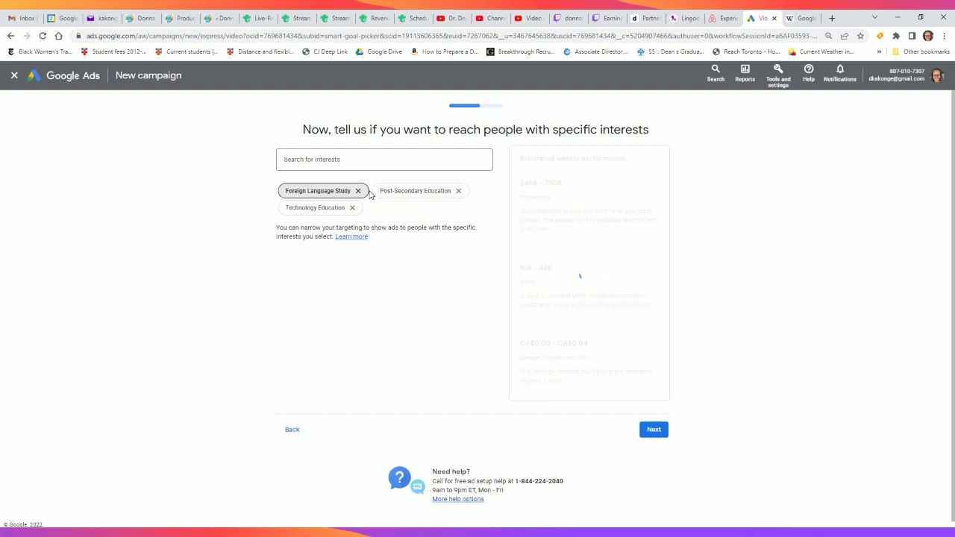
pyautogui.click(359, 191)
pyautogui.click(362, 192)
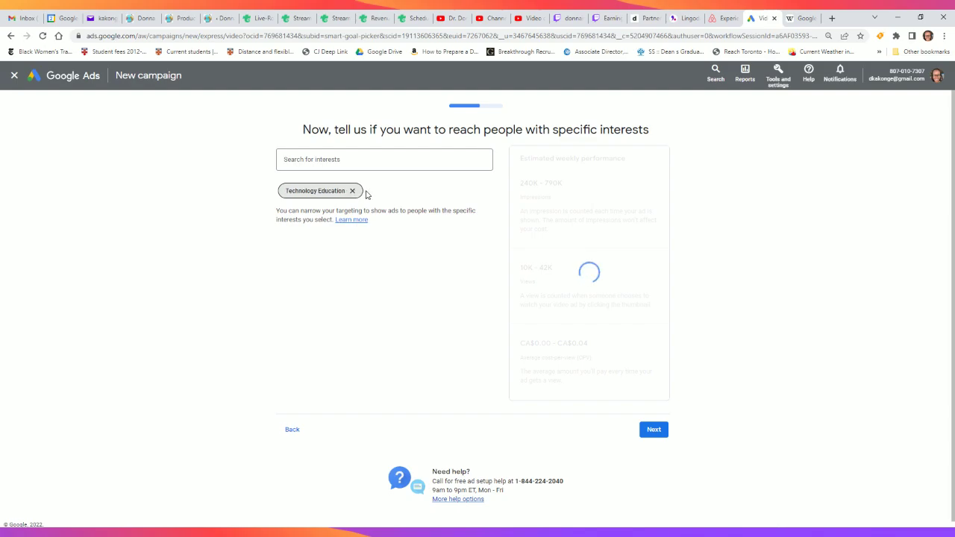
pyautogui.click(356, 191)
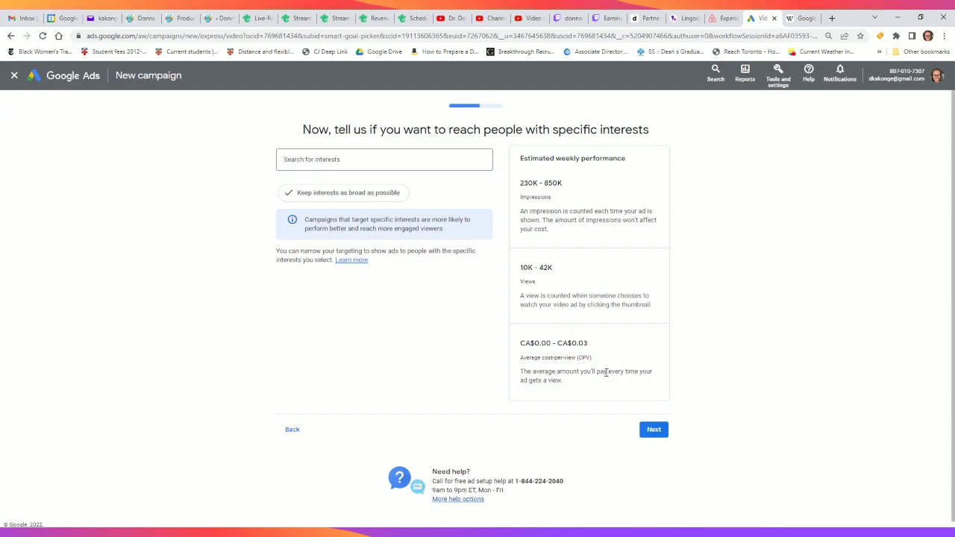
pyautogui.click(663, 429)
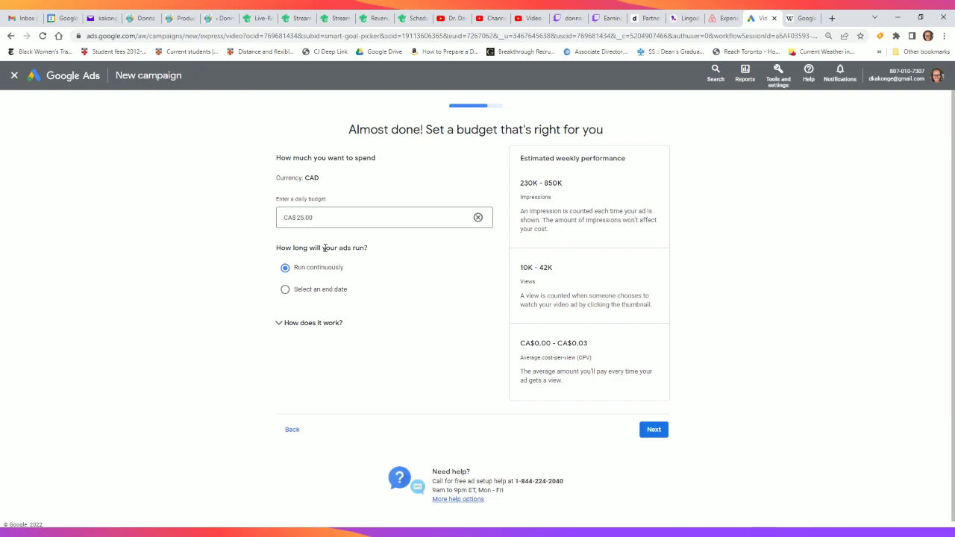
# Step: Try a daily budget of CA$0.01 to see its effect on the estimated weekly performance
pyautogui.click(302, 218)
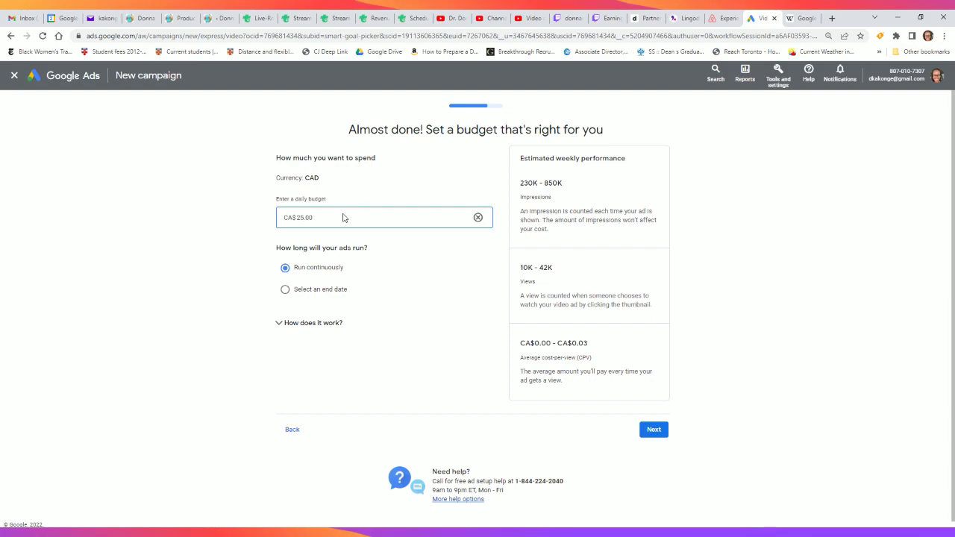
pyautogui.press('BackSpace')
pyautogui.press('BackSpace')
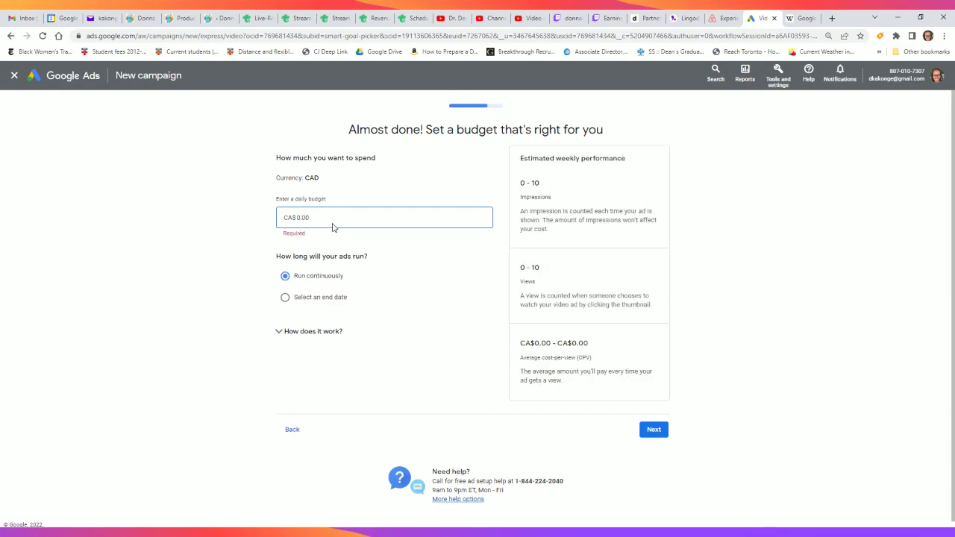
pyautogui.write('0.01')
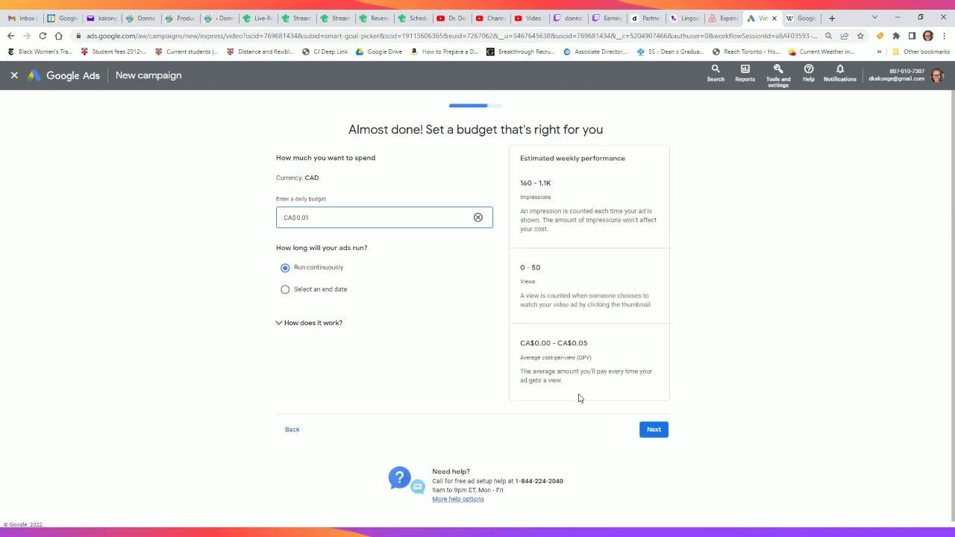
# Step: Set the daily budget to CA$25.00 with ads running continuously, and submit the campaign from the review page
pyautogui.doubleClick(345, 224)
pyautogui.press('BackSpace')
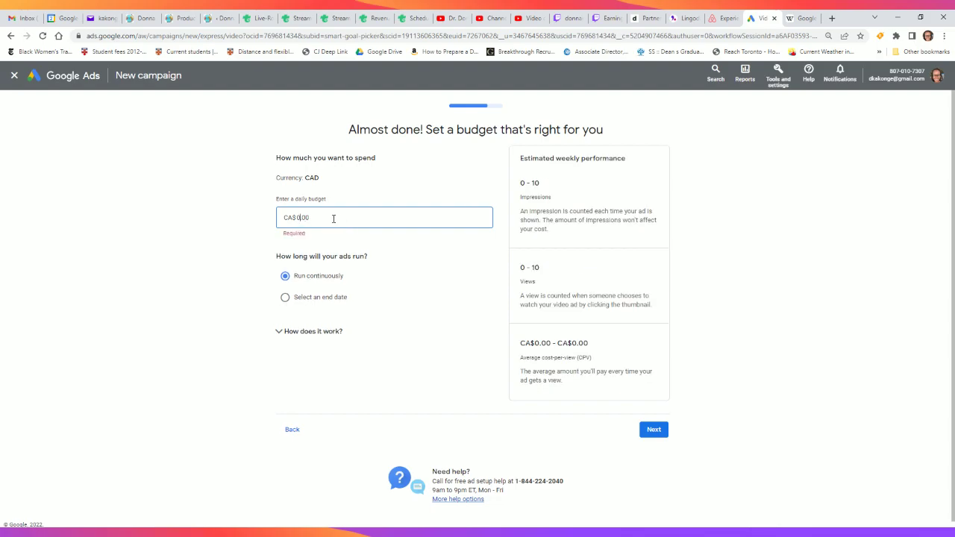
pyautogui.write('25')
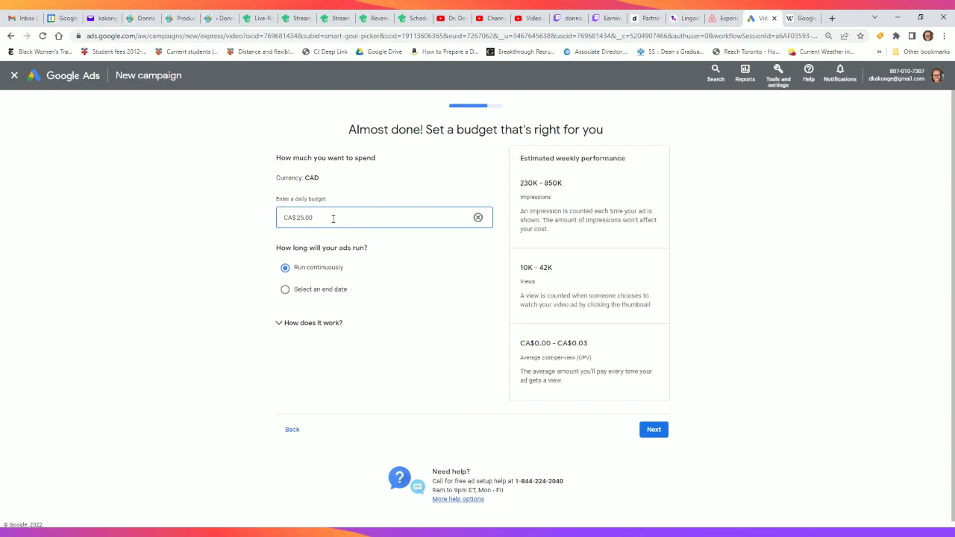
pyautogui.click(647, 436)
pyautogui.scroll(-3, 596, 406)
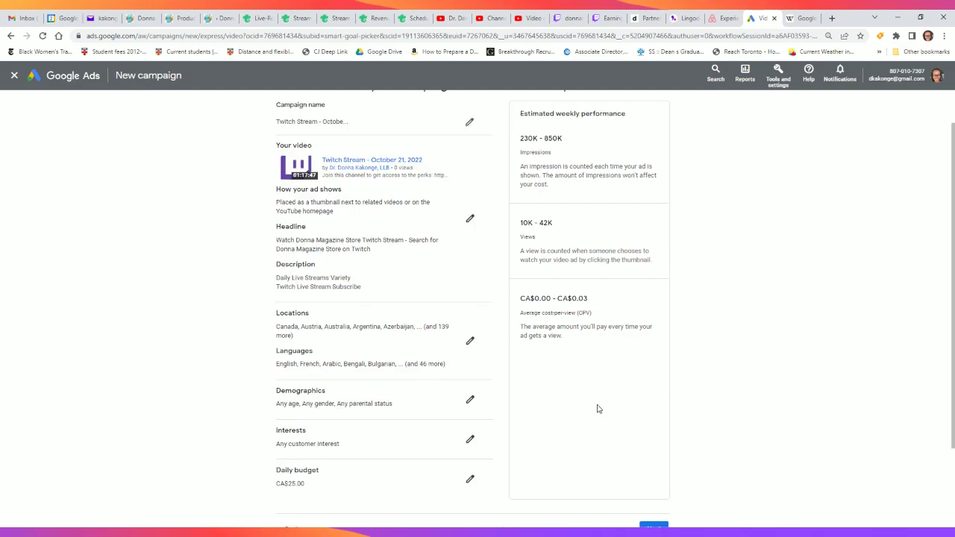
pyautogui.click(653, 469)
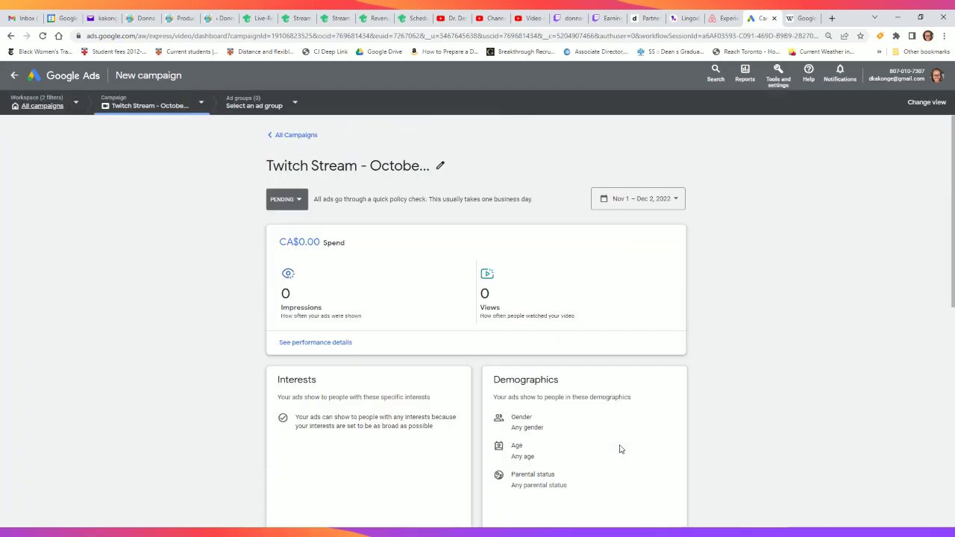
# Step: Look over the new campaign's dashboard and its video ad settings, and return to the overview of all campaigns
pyautogui.scroll(-5, 619, 438)
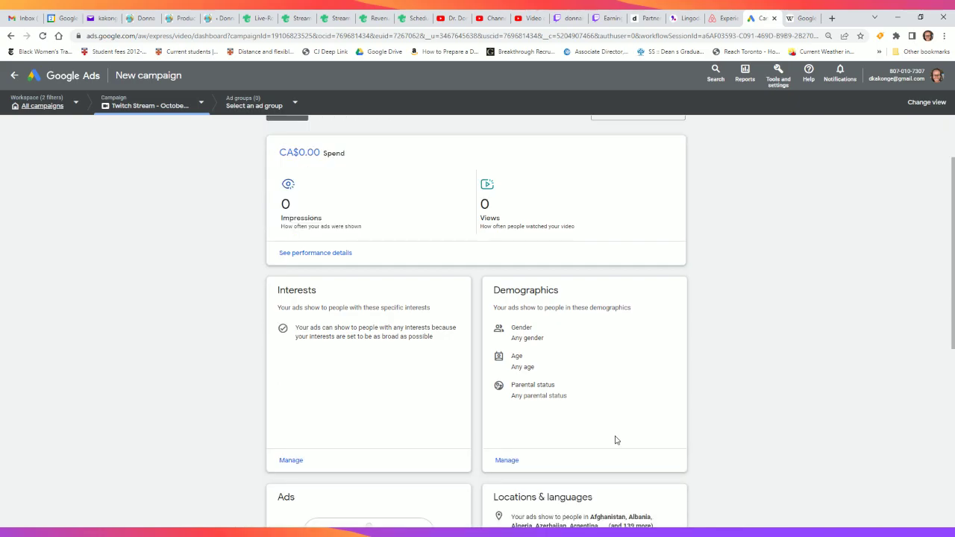
pyautogui.scroll(-1, 605, 433)
pyautogui.scroll(2, 600, 430)
pyautogui.click(295, 424)
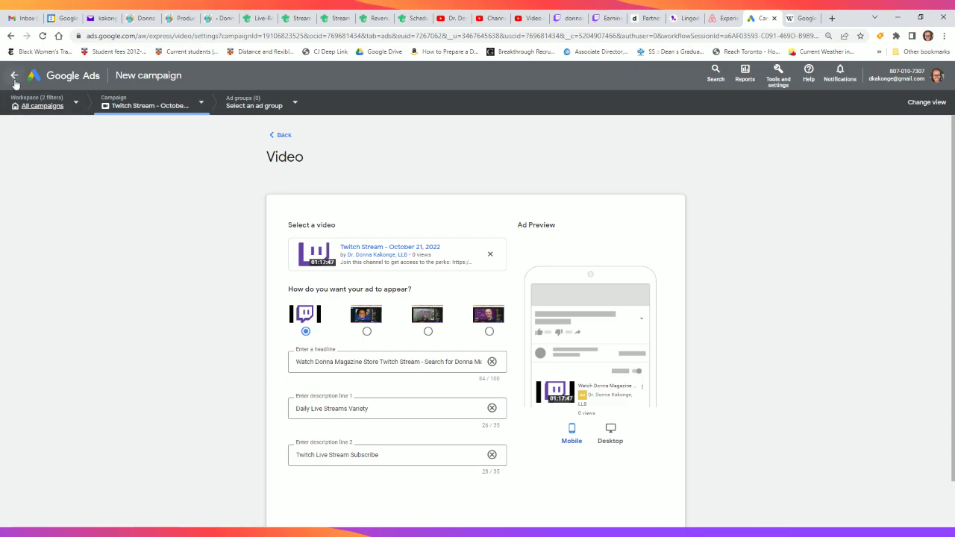
pyautogui.click(38, 106)
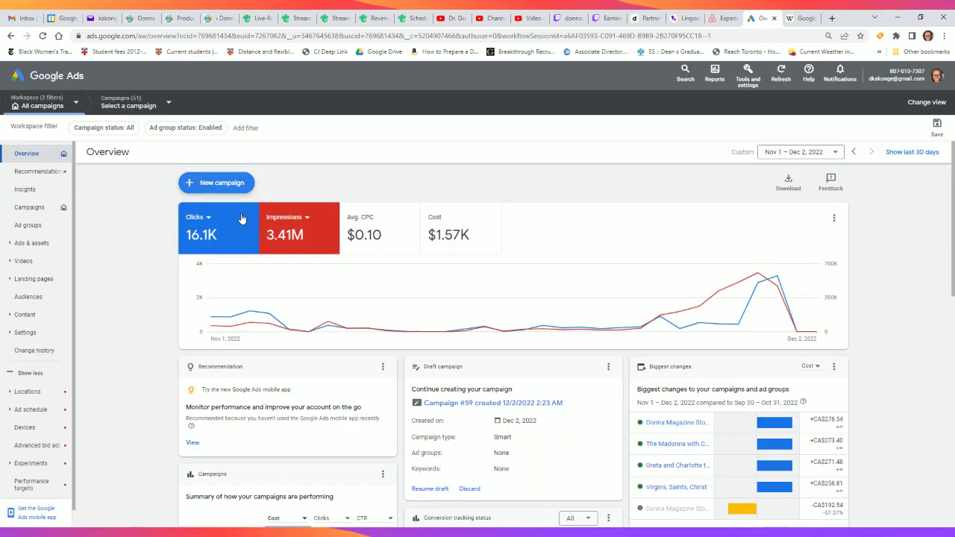
# Step: Try to change the overview's date range so that it starts on December 1, 2022
pyautogui.click(835, 151)
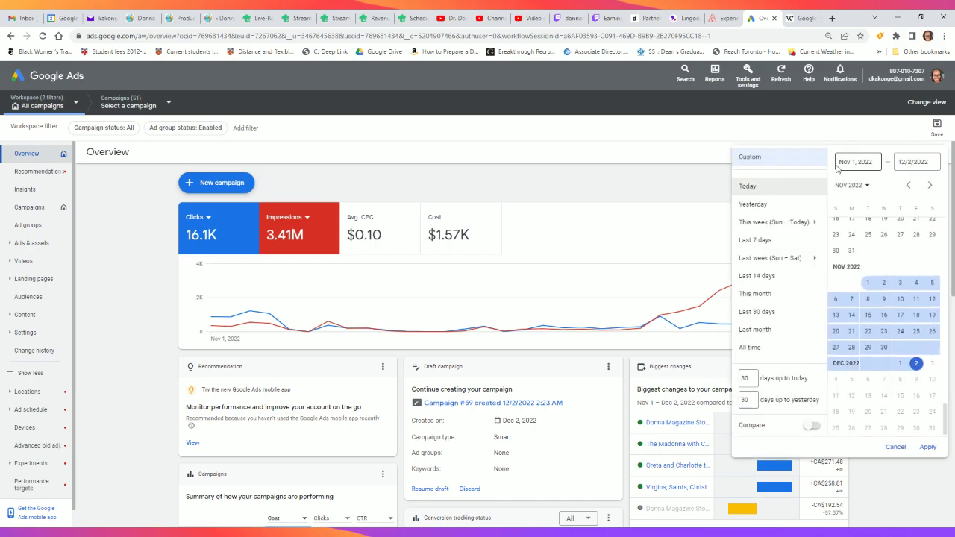
pyautogui.click(900, 363)
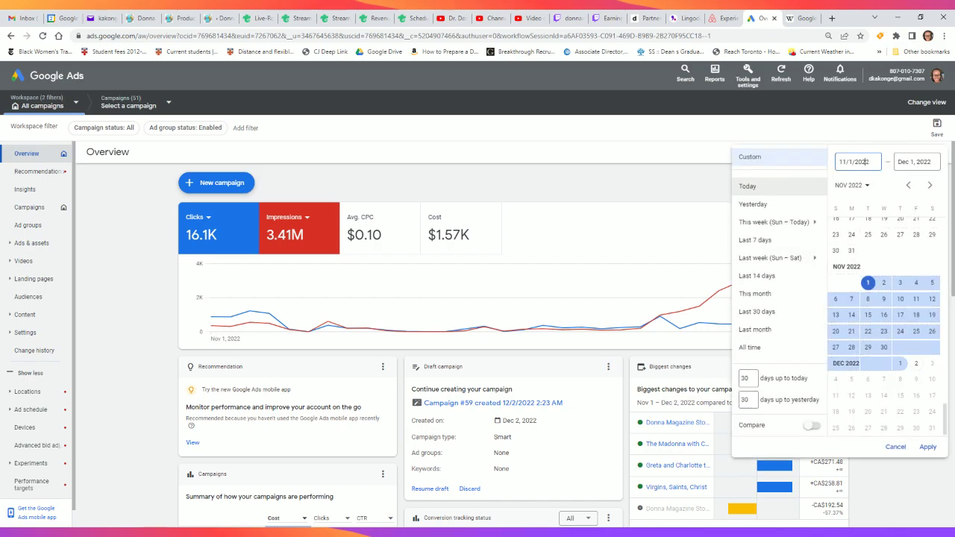
pyautogui.press('Tab')
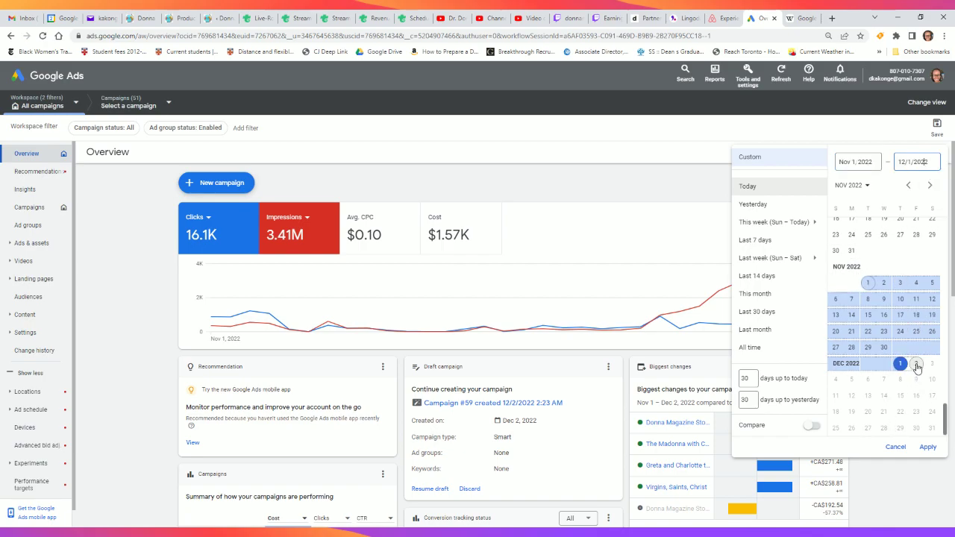
pyautogui.click(916, 366)
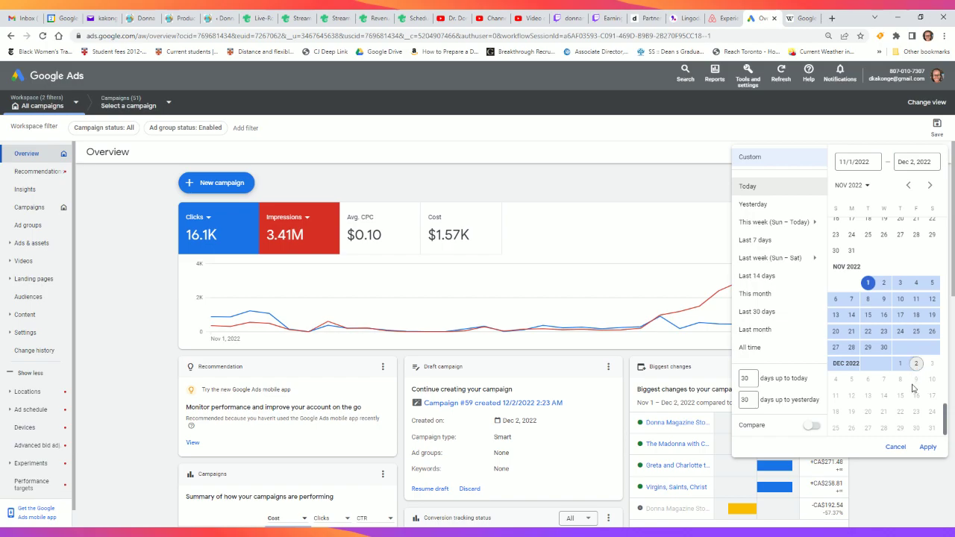
pyautogui.click(926, 446)
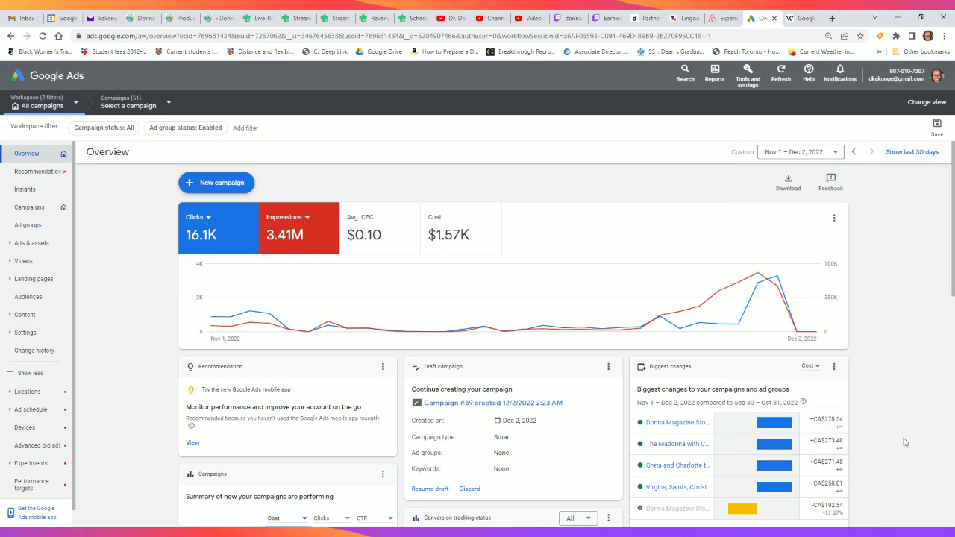
# Step: Set the overview's date range to December 1–2, 2022 and look through the account's summary cards
pyautogui.click(836, 155)
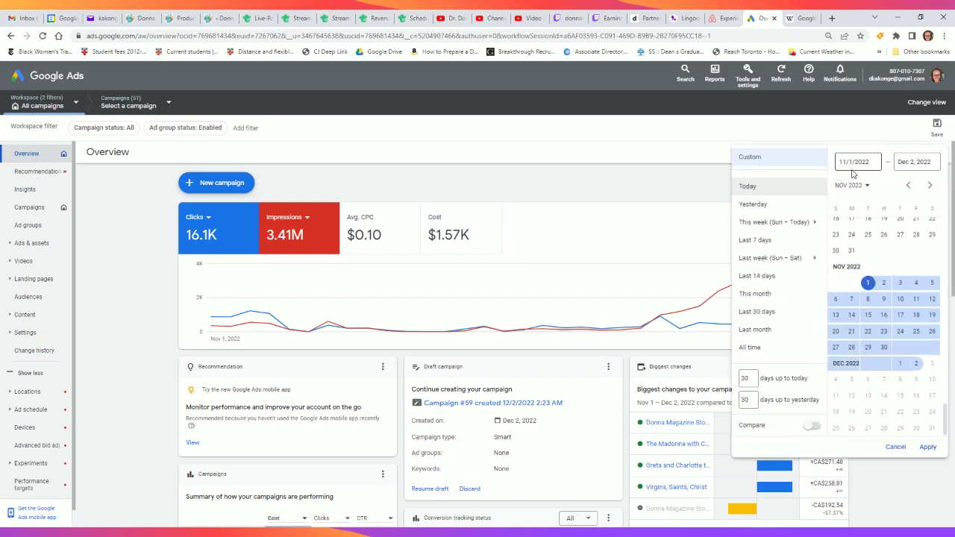
pyautogui.click(899, 363)
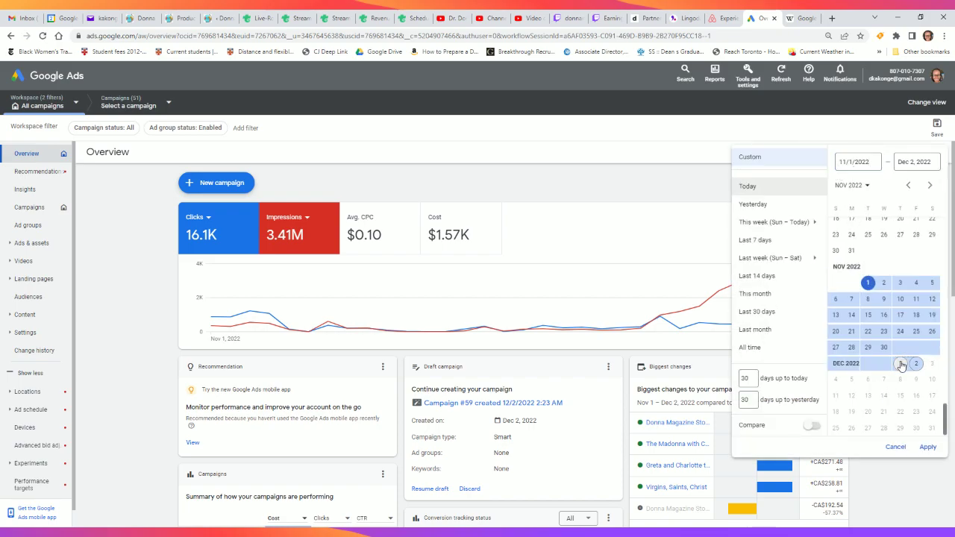
pyautogui.click(928, 447)
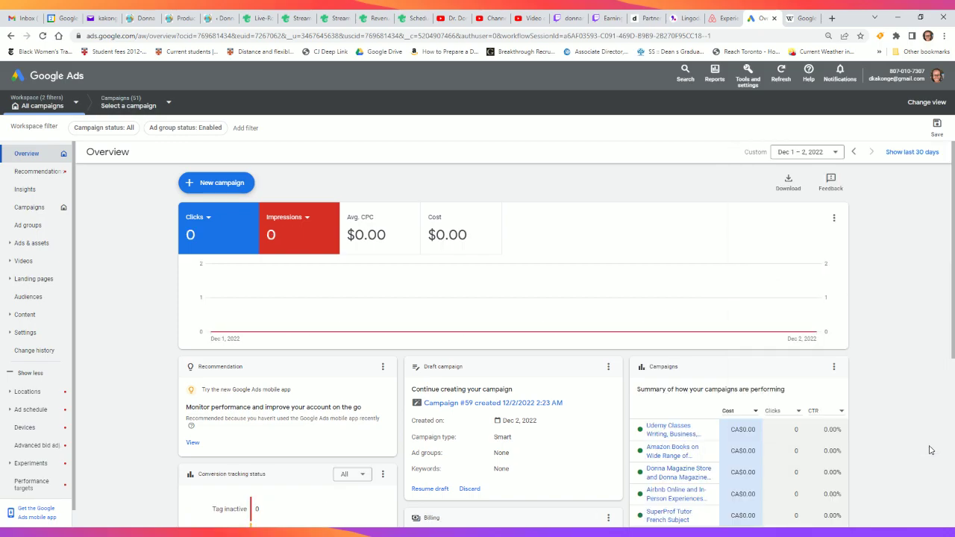
pyautogui.scroll(-1, 847, 433)
pyautogui.scroll(-2, 846, 432)
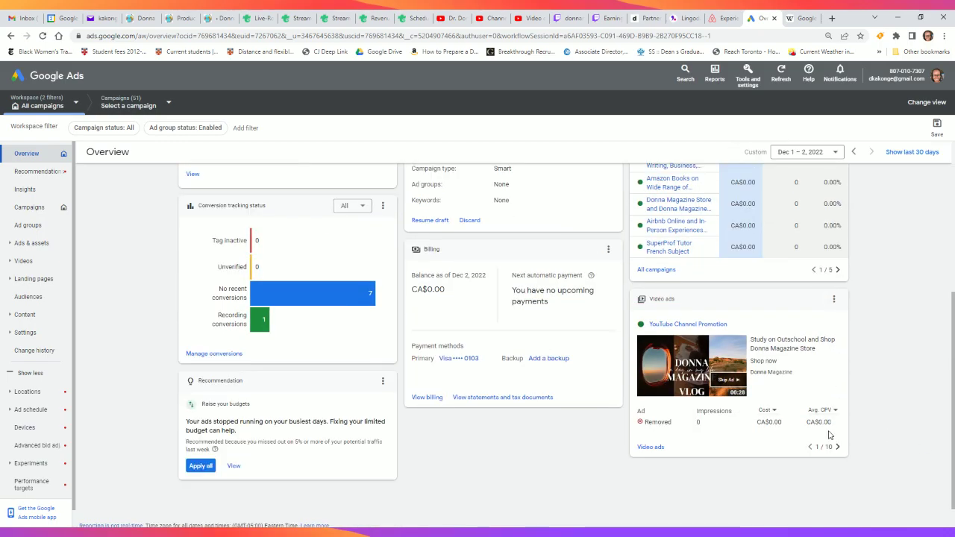
pyautogui.scroll(1, 820, 455)
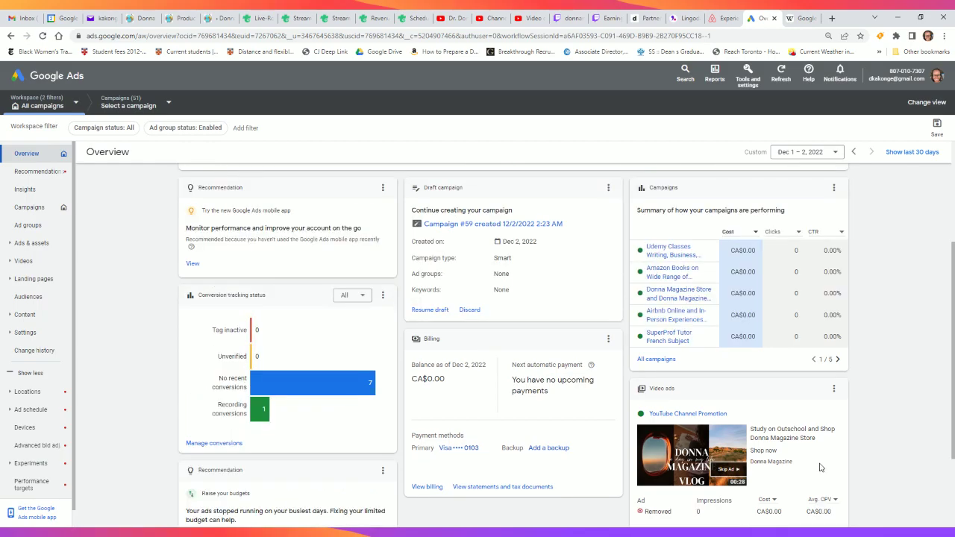
pyautogui.scroll(2, 819, 456)
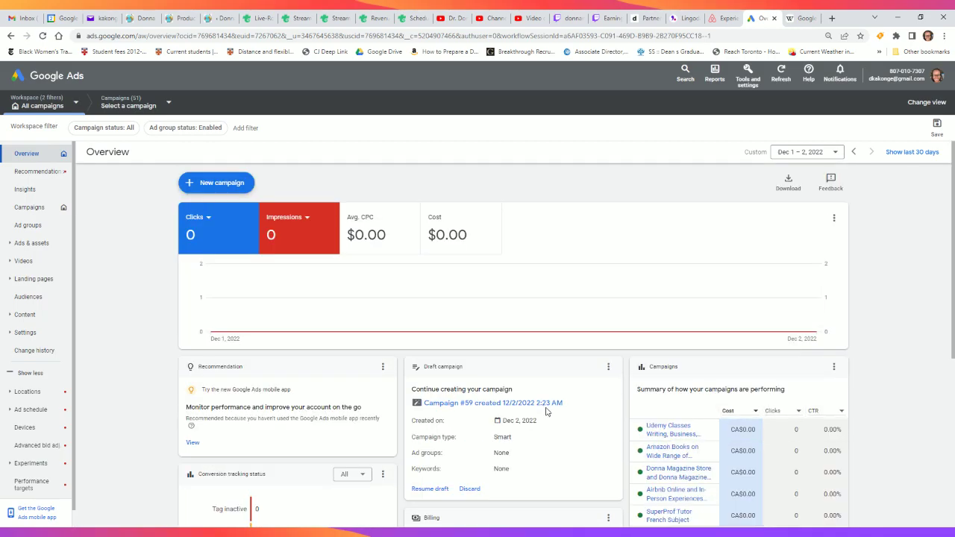